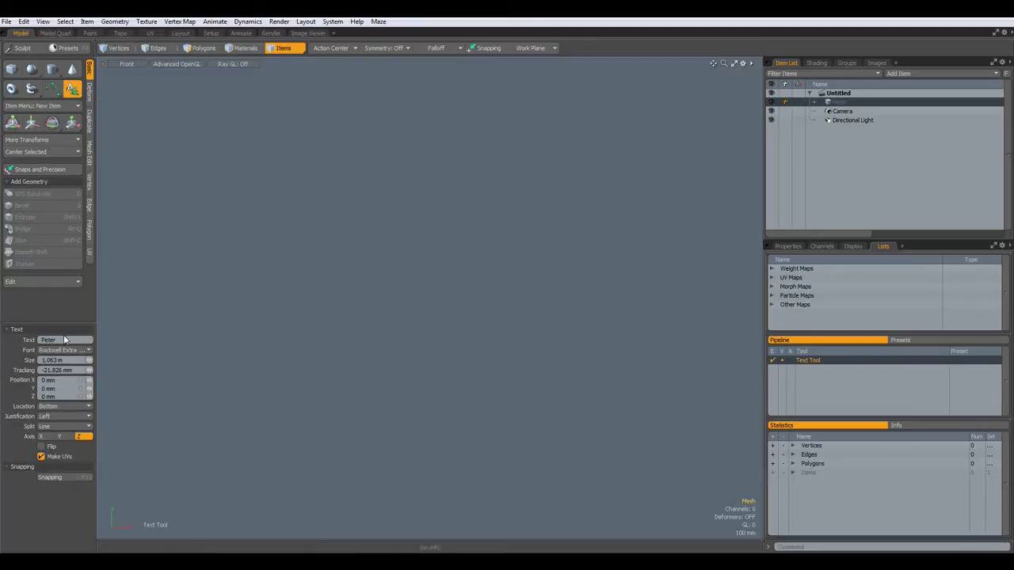
Keep Rockwell Extra Bold as the font and place the entered name at the origin in the front view with the Text tool.
{"action": "left_click", "coordinate": [76, 353]}
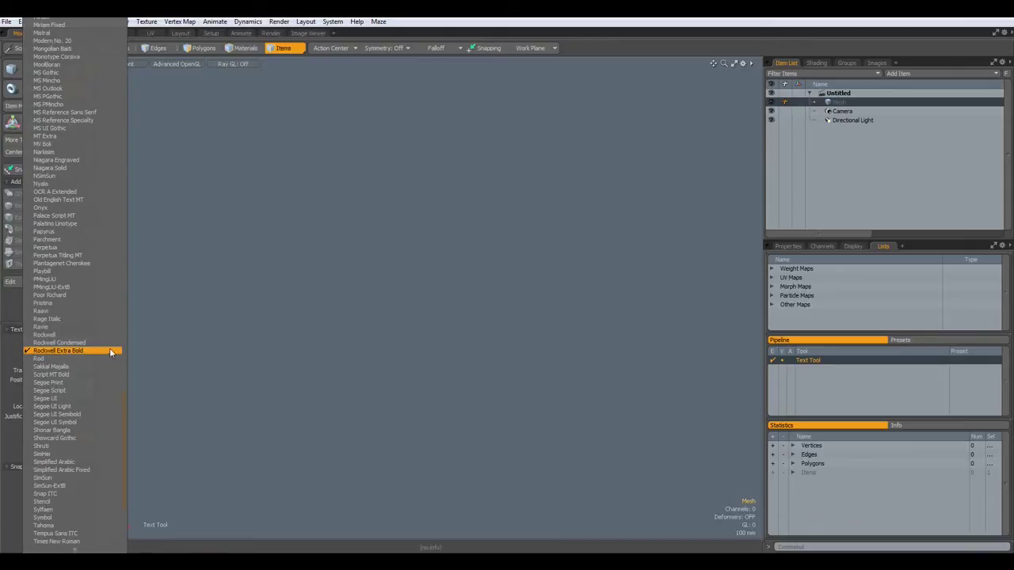
{"action": "scroll", "coordinate": [68, 350], "scroll_direction": "up", "scroll_amount": 5}
{"action": "left_click", "coordinate": [238, 329]}
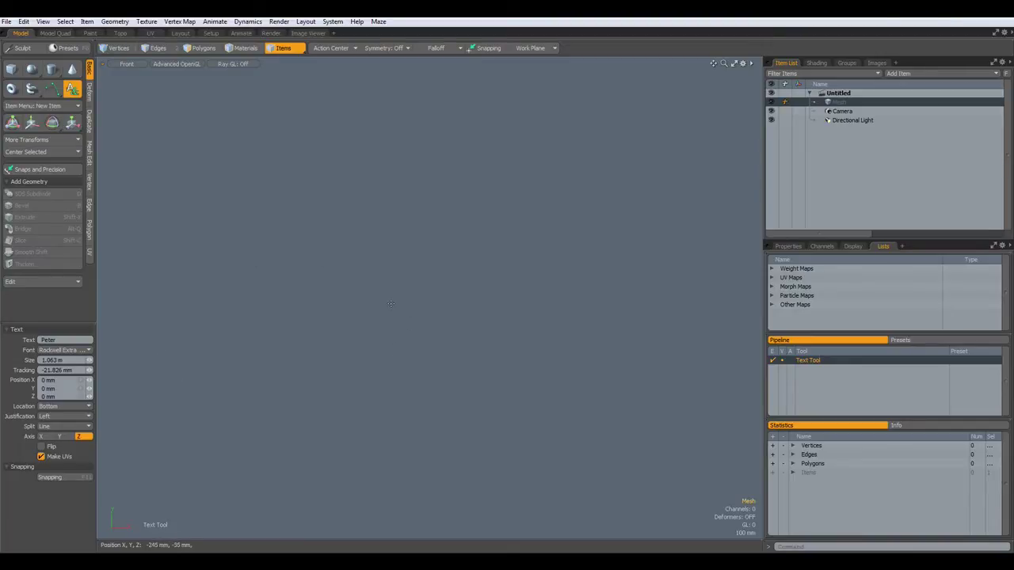
{"action": "left_click", "coordinate": [428, 298]}
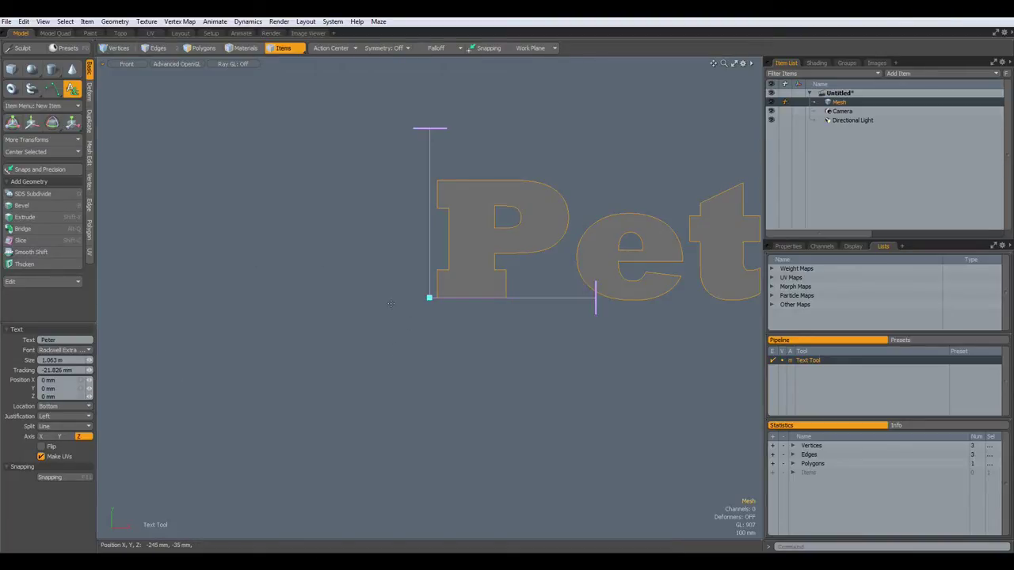
{"action": "key", "text": "alt"}
{"action": "left_click_drag", "start_coordinate": [508, 329], "coordinate": [262, 393], "text": "alt"}
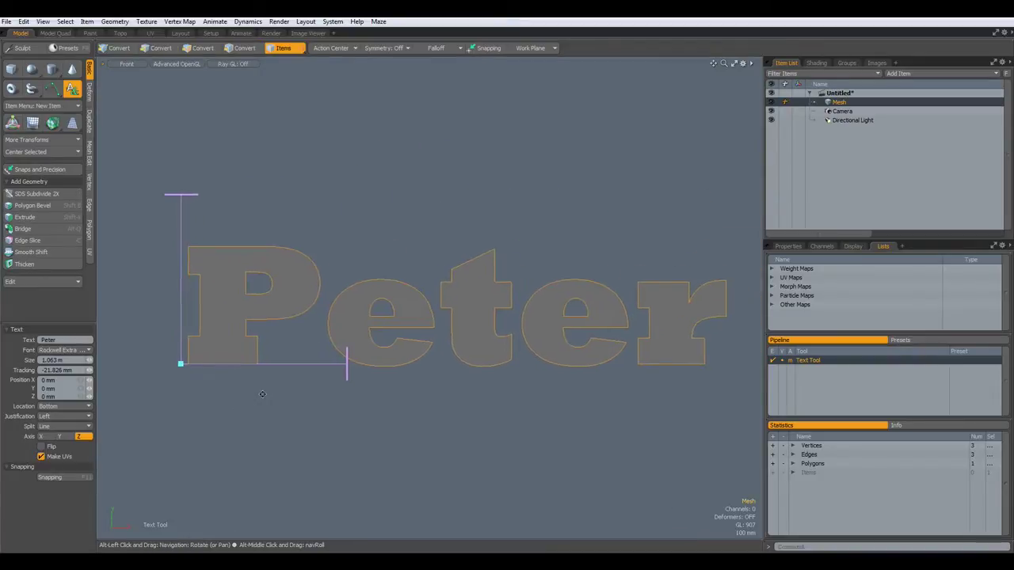
Leave the Text tool and switch to polygon selection mode with the whole text in view.
{"action": "left_click", "coordinate": [203, 48]}
{"action": "left_click", "coordinate": [26, 154]}
{"action": "left_click", "coordinate": [27, 153]}
{"action": "key", "text": "a"}
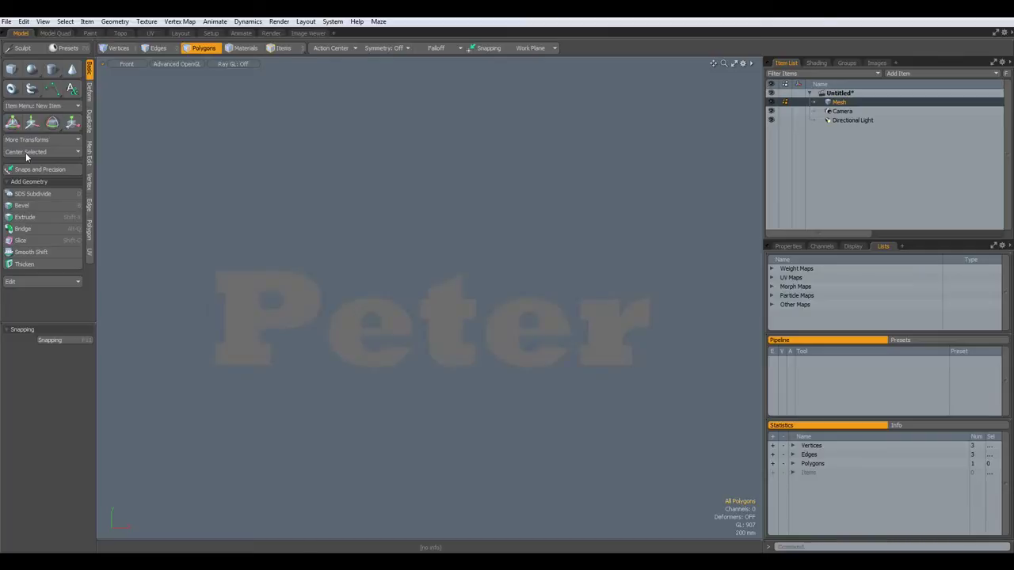
{"action": "scroll", "coordinate": [435, 376], "scroll_direction": "up", "scroll_amount": 1}
{"action": "scroll", "coordinate": [435, 375], "scroll_direction": "down", "scroll_amount": 1}
{"action": "left_click_drag", "start_coordinate": [453, 395], "coordinate": [455, 357], "text": "alt"}
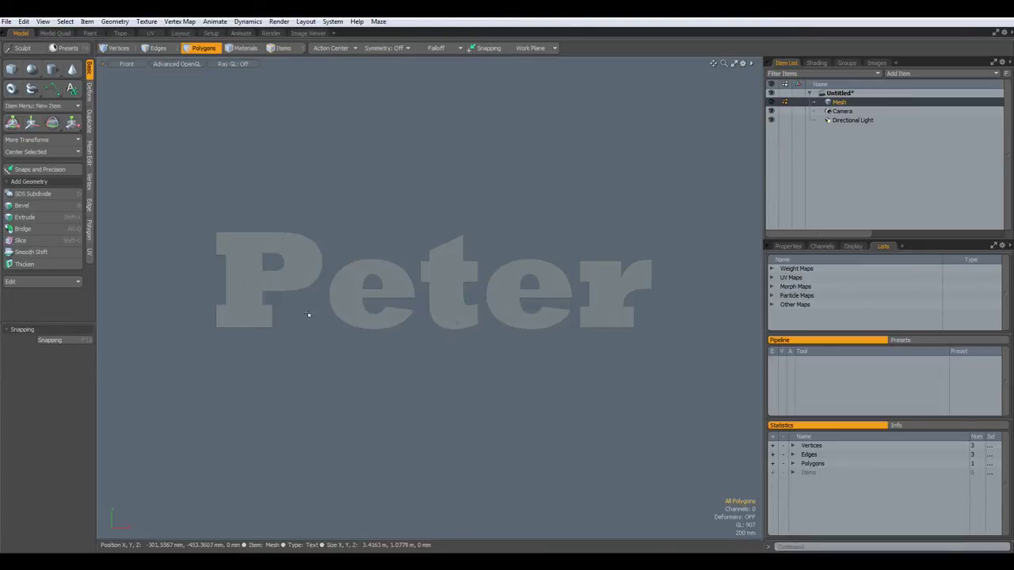
Test-select the text with a selection area, clear the selection and examine how the unconverted text polygon is built.
{"action": "left_click_drag", "start_coordinate": [147, 171], "coordinate": [323, 408]}
{"action": "left_click_drag", "start_coordinate": [154, 165], "coordinate": [688, 391]}
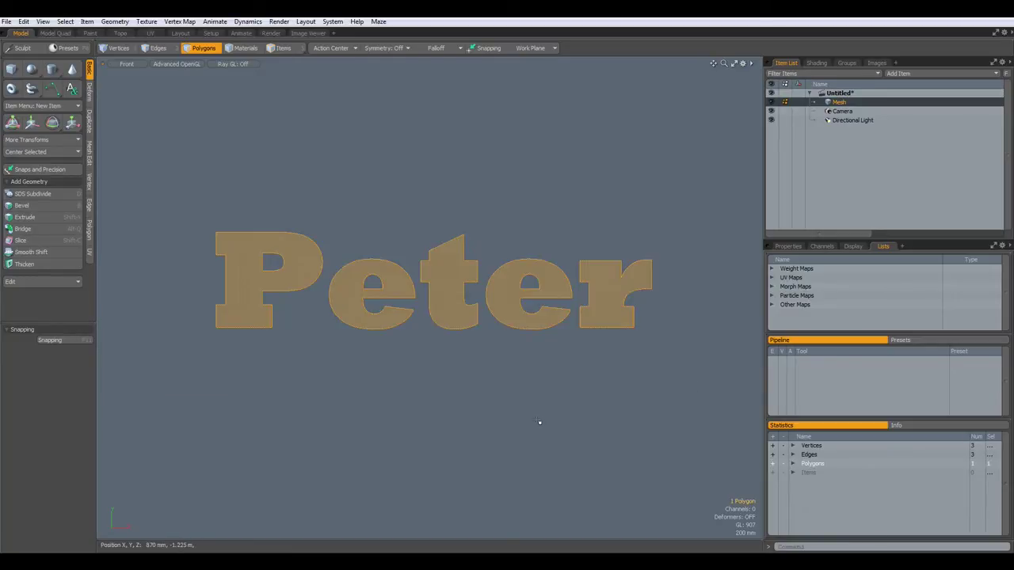
{"action": "left_click", "coordinate": [434, 421]}
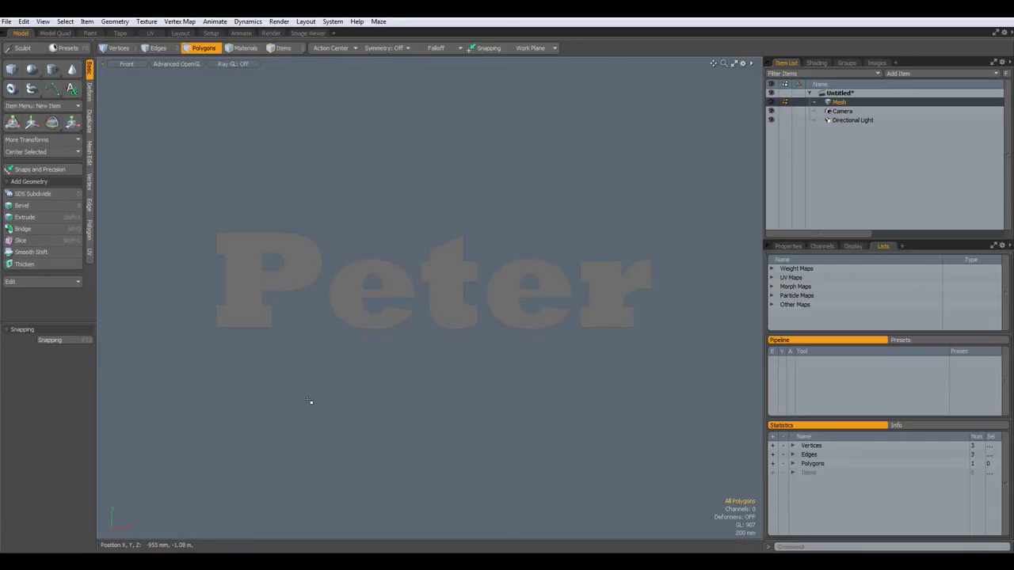
{"action": "scroll", "coordinate": [245, 341], "scroll_direction": "up", "scroll_amount": 6}
{"action": "scroll", "coordinate": [247, 327], "scroll_direction": "up", "scroll_amount": 5}
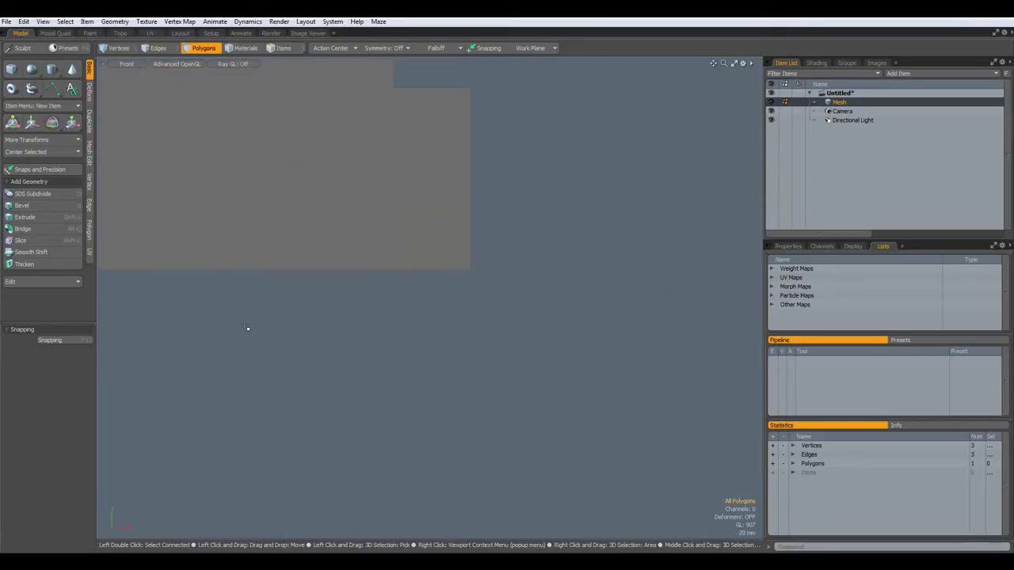
{"action": "scroll", "coordinate": [249, 324], "scroll_direction": "down", "scroll_amount": 5}
{"action": "scroll", "coordinate": [248, 326], "scroll_direction": "down", "scroll_amount": 8}
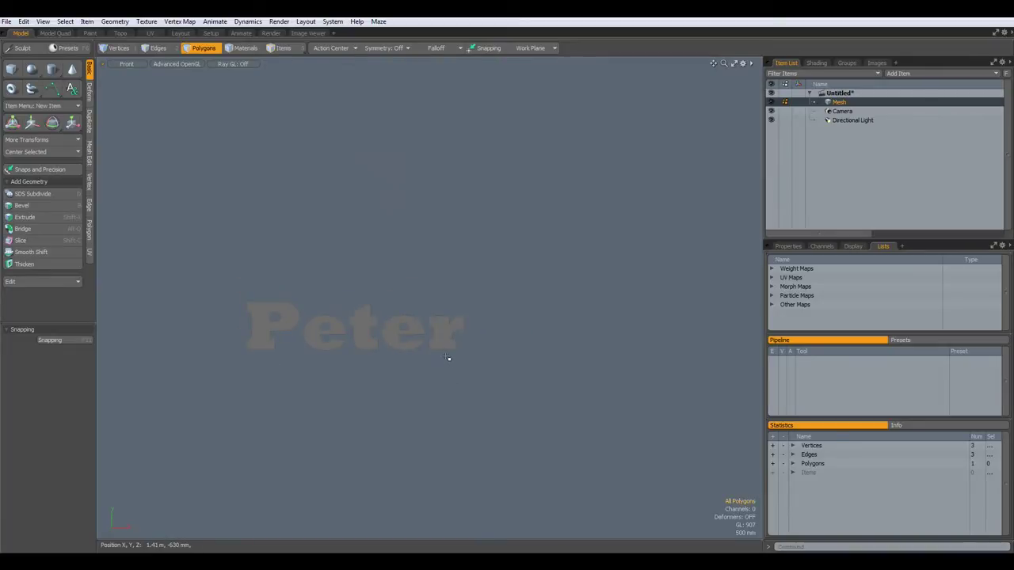
{"action": "scroll", "coordinate": [447, 358], "scroll_direction": "up", "scroll_amount": 5}
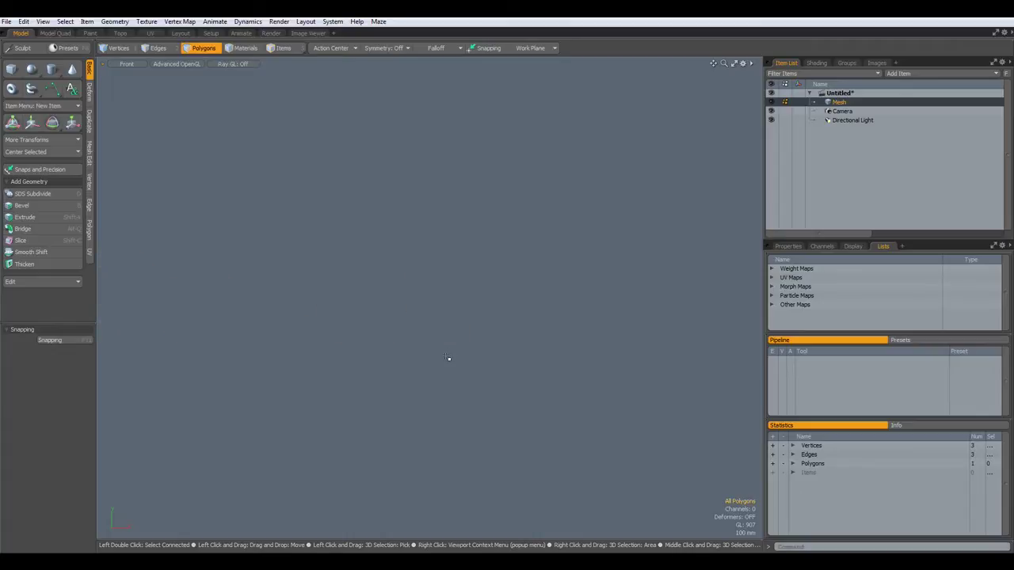
{"action": "scroll", "coordinate": [447, 358], "scroll_direction": "down", "scroll_amount": 5}
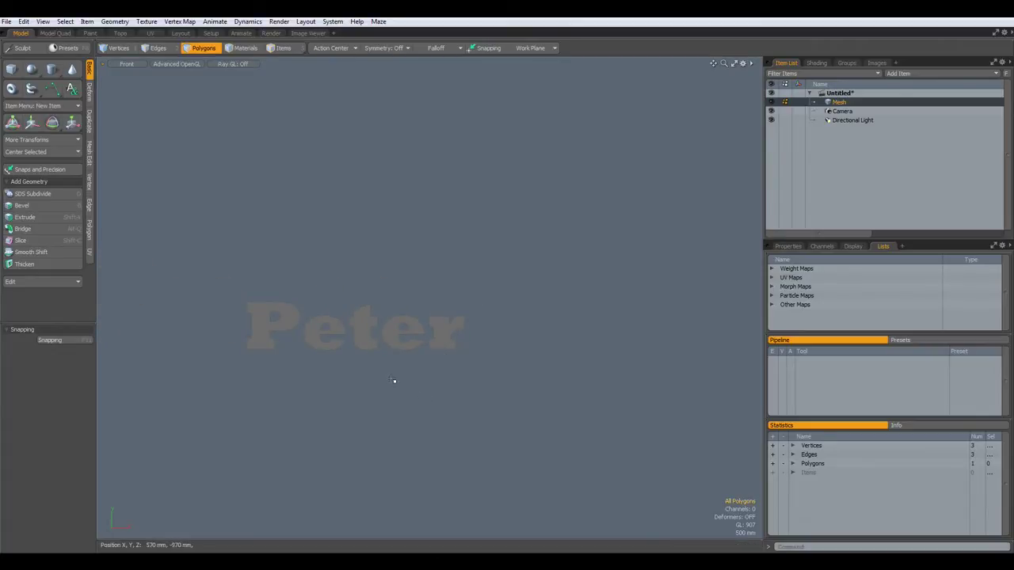
{"action": "left_click_drag", "start_coordinate": [375, 371], "coordinate": [417, 333], "text": "alt+shift"}
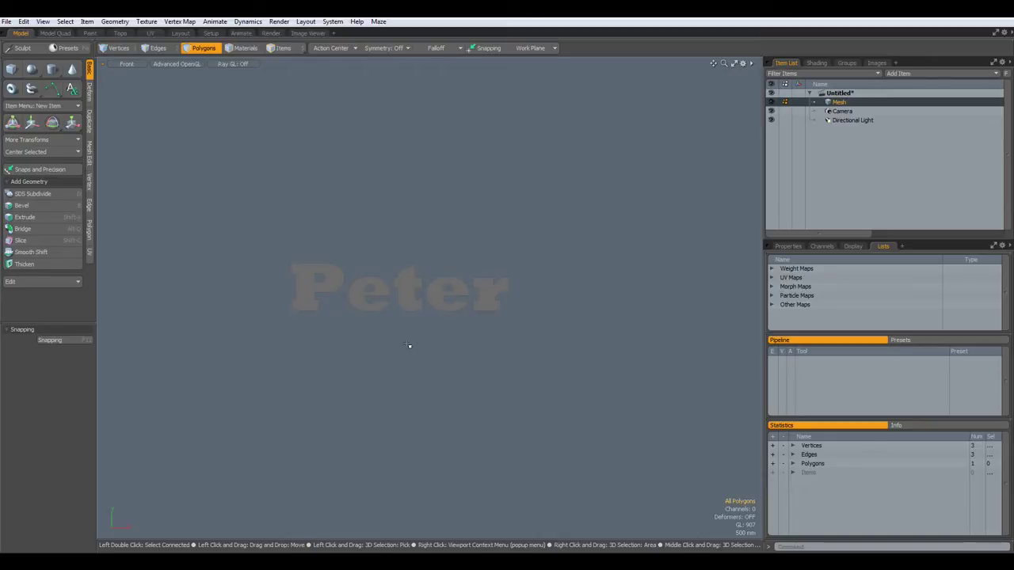
Select the text polygon and extrude it about -1.62 m along Z in the perspective view.
{"action": "left_click", "coordinate": [307, 290]}
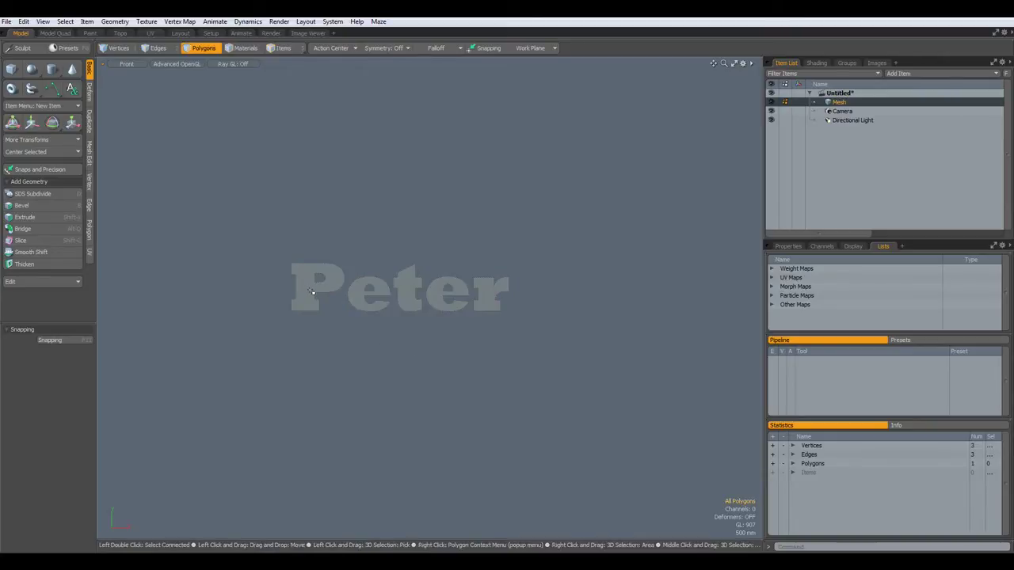
{"action": "key", "text": "ctrl+space"}
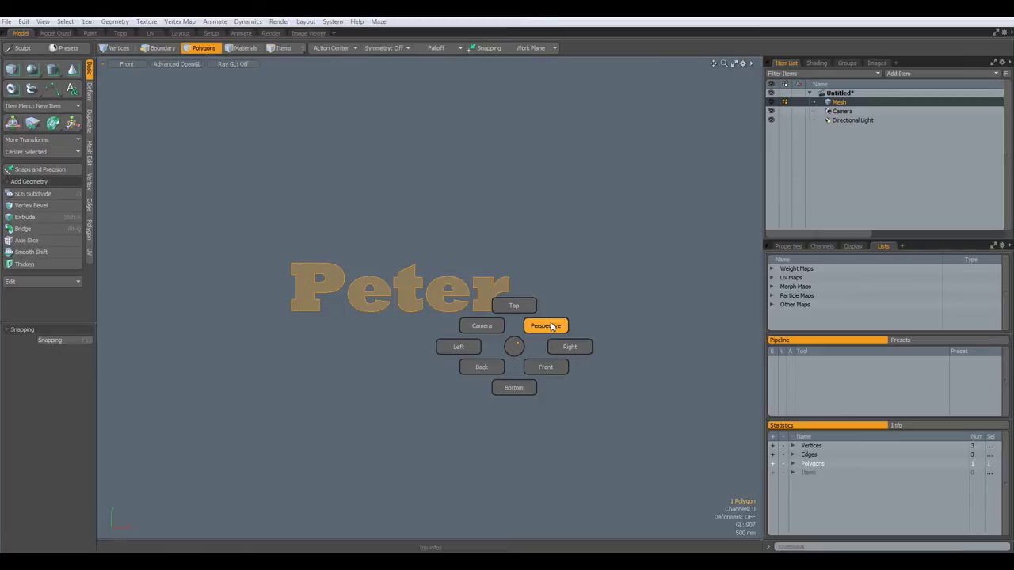
{"action": "left_click", "coordinate": [551, 326]}
{"action": "left_click_drag", "start_coordinate": [543, 351], "coordinate": [464, 385], "text": "alt"}
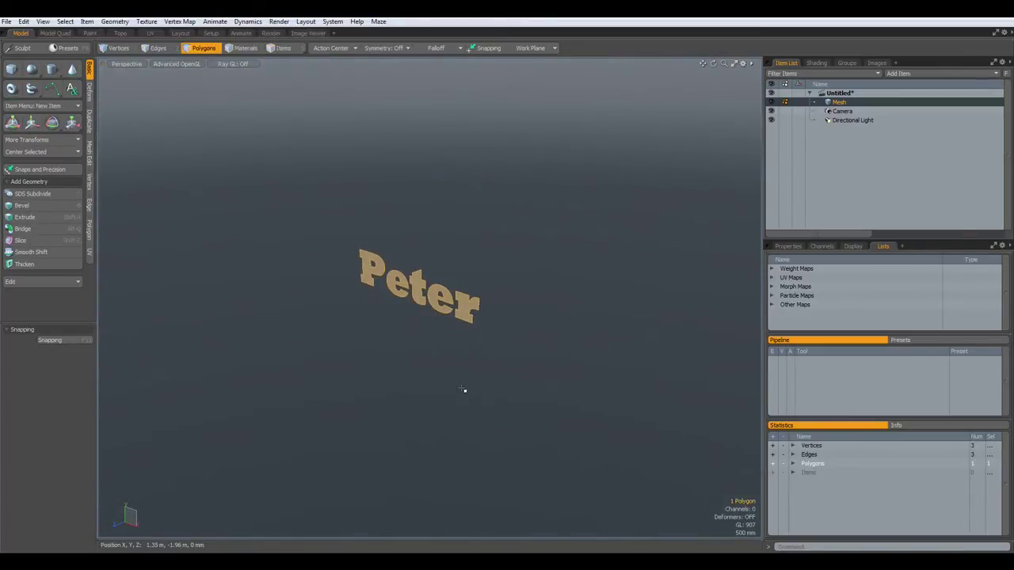
{"action": "key", "text": "shift+x"}
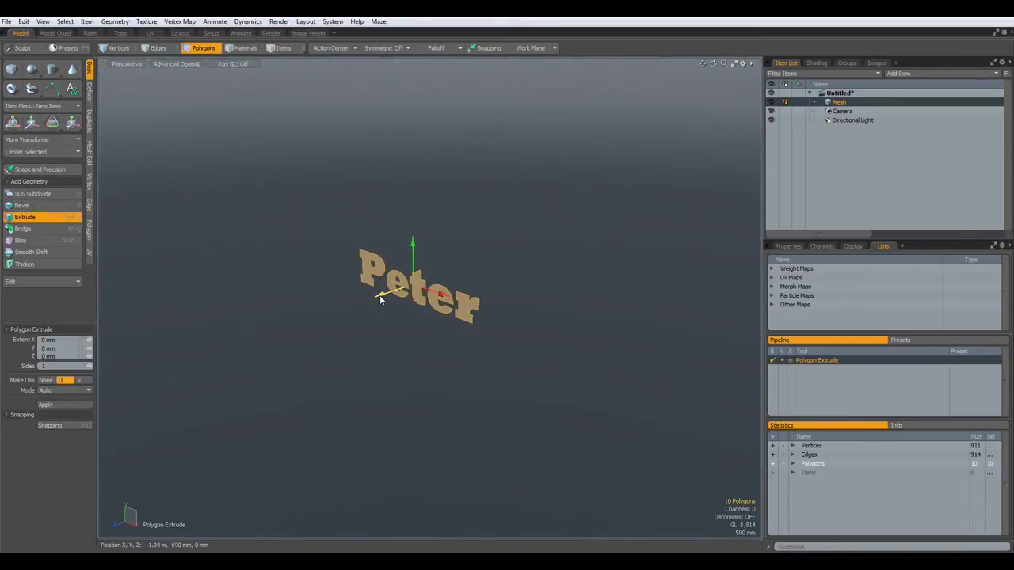
{"action": "left_click_drag", "start_coordinate": [441, 295], "coordinate": [452, 278]}
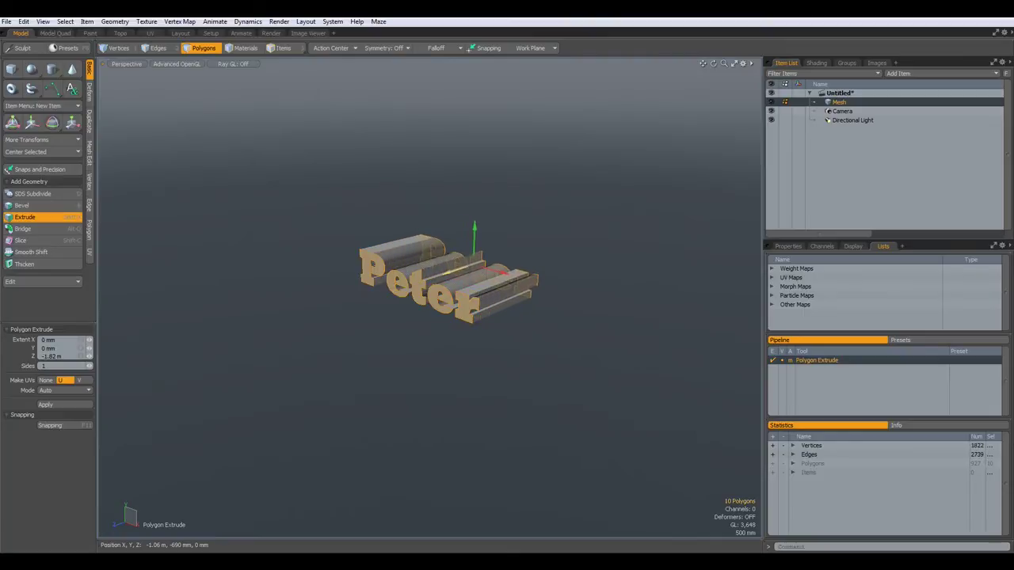
{"action": "key", "text": "space"}
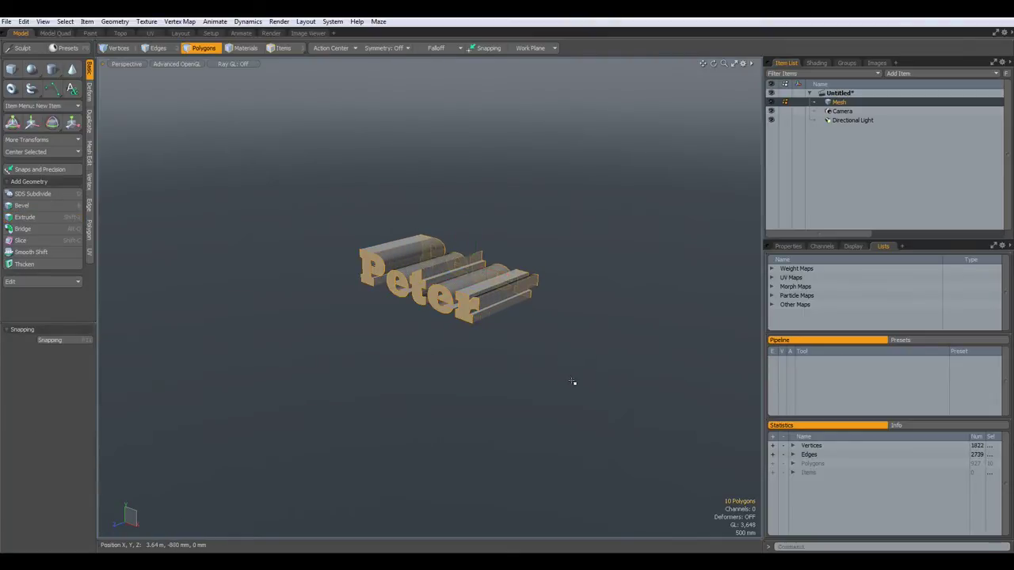
Delete the extrusion's side polygons and one of the two cap sets, keeping a single flat set of letters.
{"action": "key", "text": "bracketleft"}
{"action": "key", "text": "Delete"}
{"action": "left_click_drag", "start_coordinate": [573, 386], "coordinate": [487, 339], "text": "alt"}
{"action": "mouse_move", "coordinate": [495, 212]}
{"action": "right_mouse_down"}
{"action": "mouse_move", "coordinate": [511, 285]}
{"action": "mouse_move", "coordinate": [588, 405]}
{"action": "right_mouse_up"}
{"action": "key", "text": "Delete"}
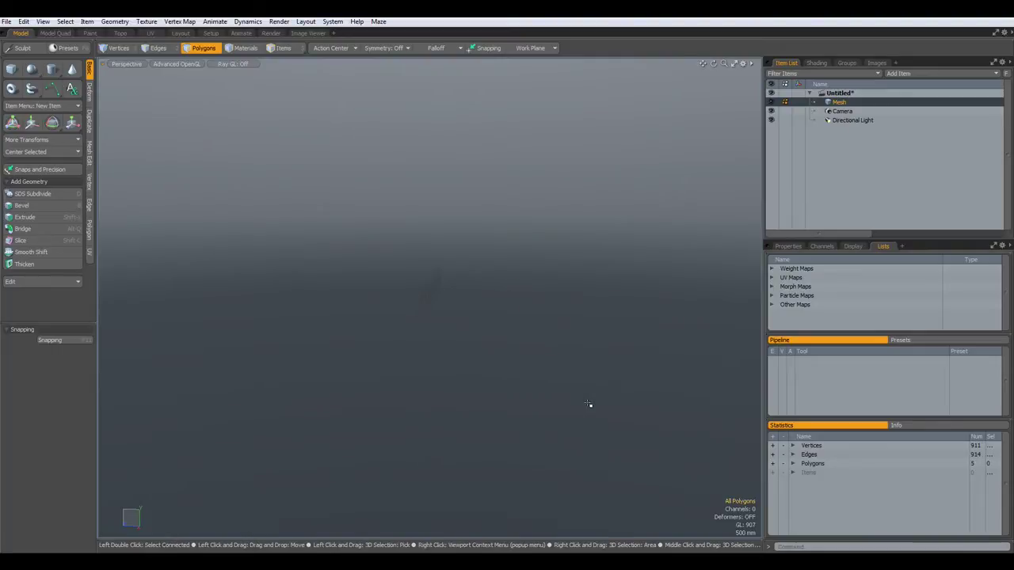
Select letters one by one in the front view to check that they are separate polygons, and clear the selection.
{"action": "key", "text": "KP_2"}
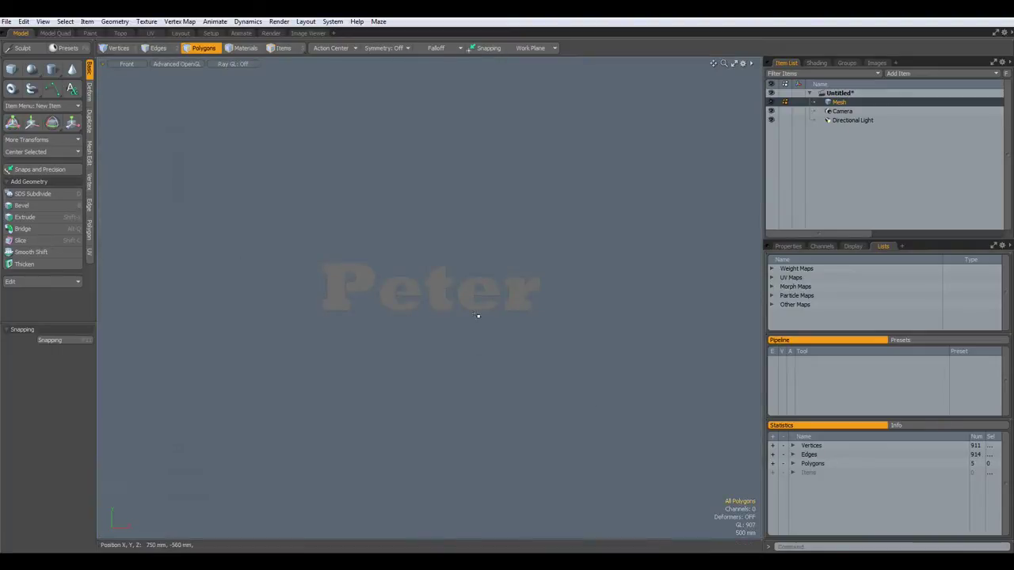
{"action": "scroll", "coordinate": [526, 312], "scroll_direction": "up", "scroll_amount": 10}
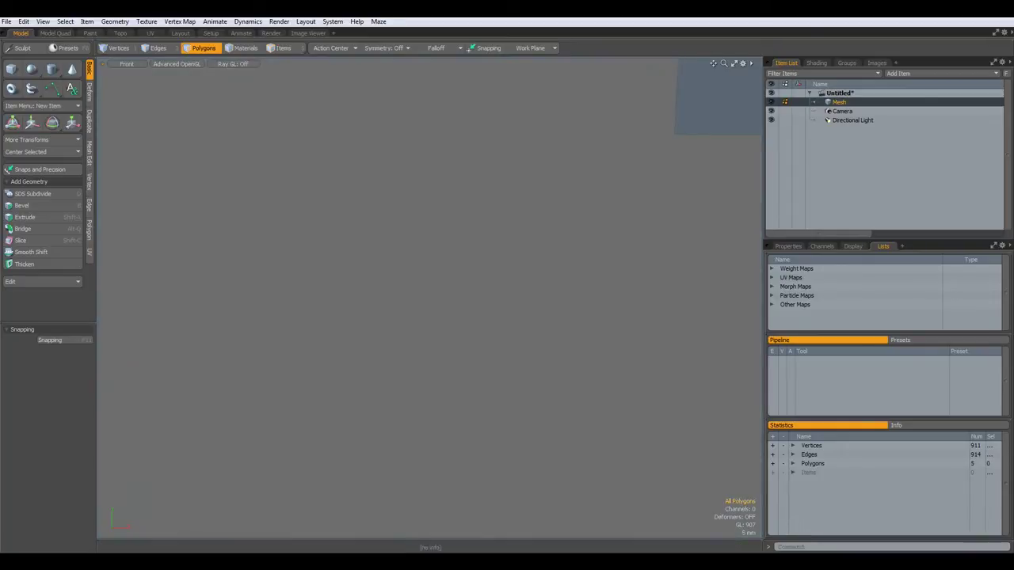
{"action": "scroll", "coordinate": [515, 408], "scroll_direction": "down", "scroll_amount": 8}
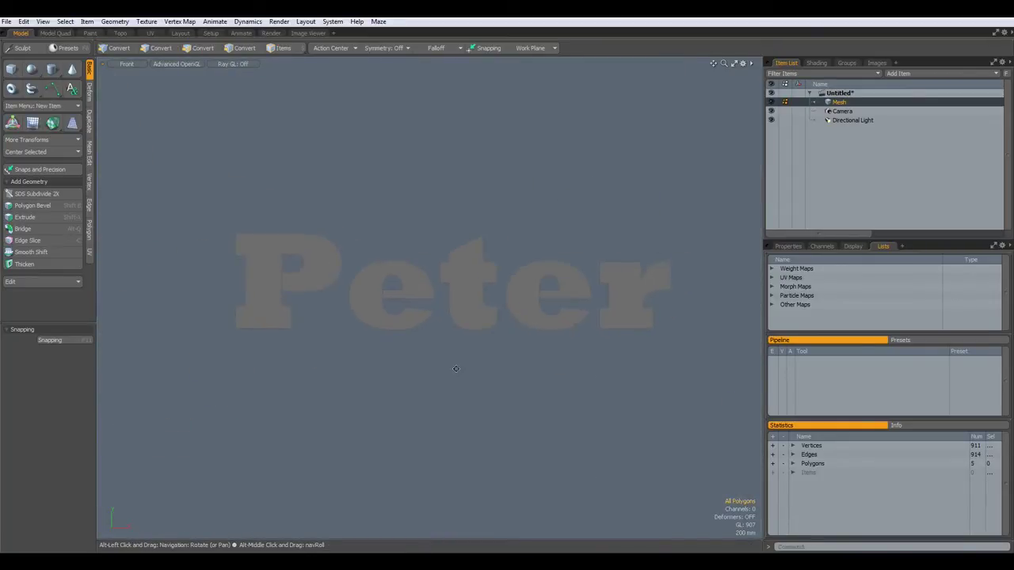
{"action": "left_click", "coordinate": [283, 323]}
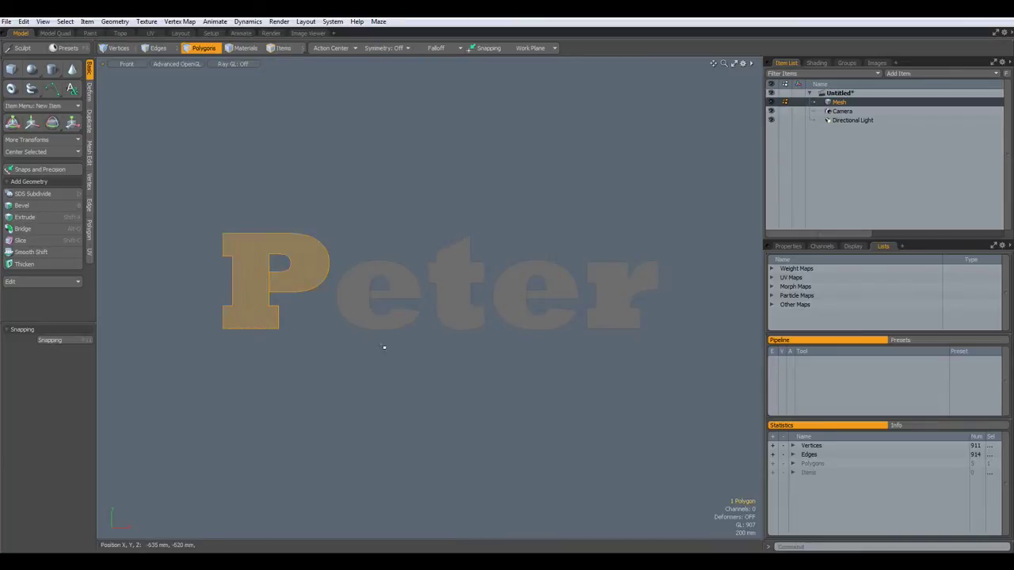
{"action": "left_click", "coordinate": [459, 308]}
{"action": "left_click", "coordinate": [536, 302]}
{"action": "left_click", "coordinate": [622, 300]}
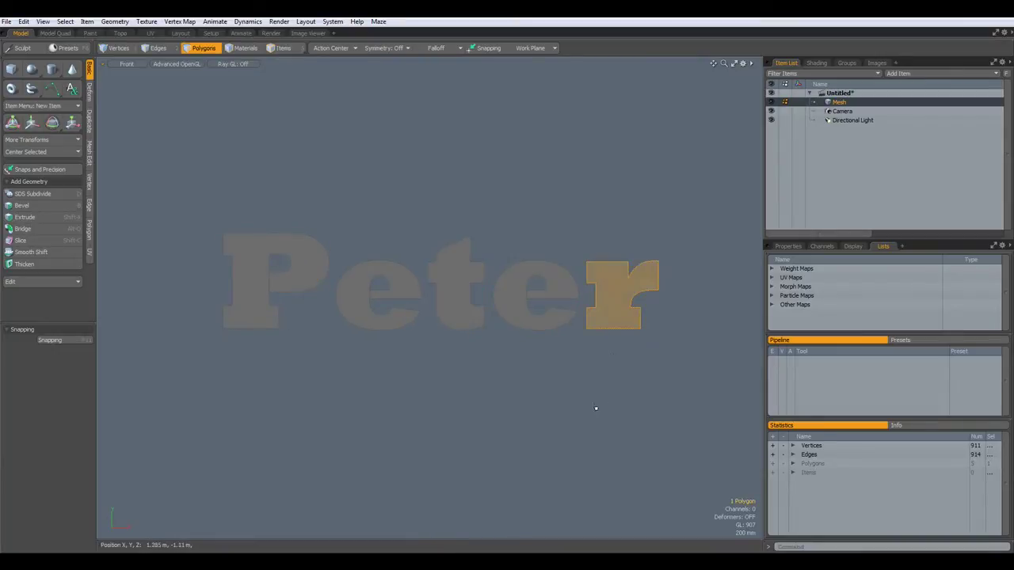
{"action": "left_click", "coordinate": [475, 381]}
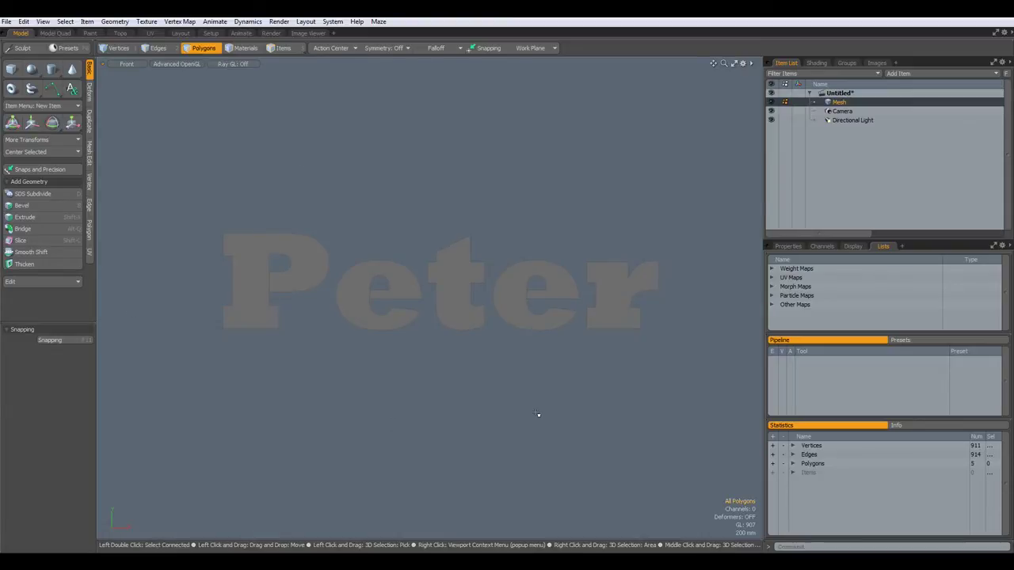
Turn on vertex display for the letters in the front view.
{"action": "key", "text": "ctrl+3"}
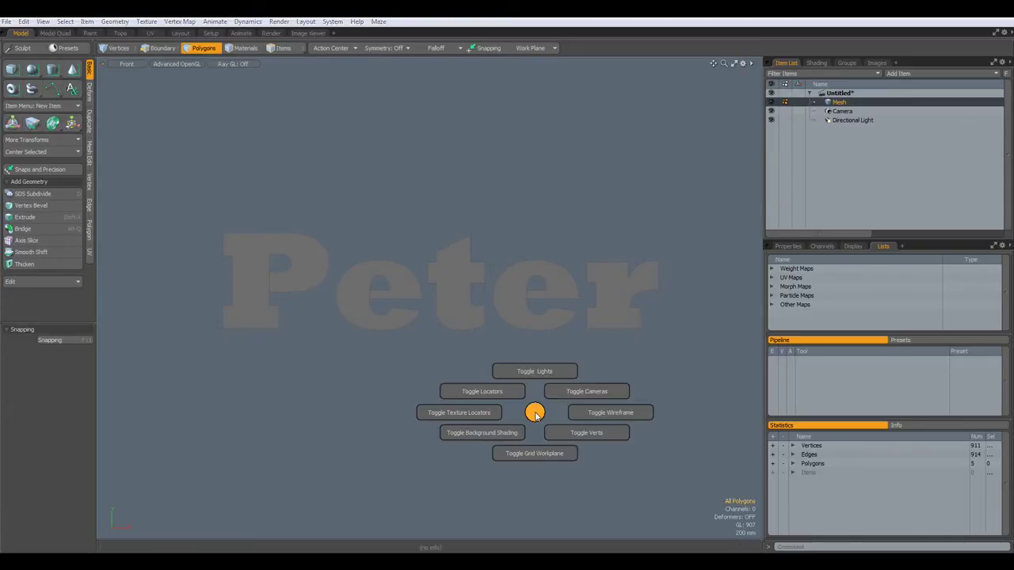
{"action": "left_click", "coordinate": [561, 433]}
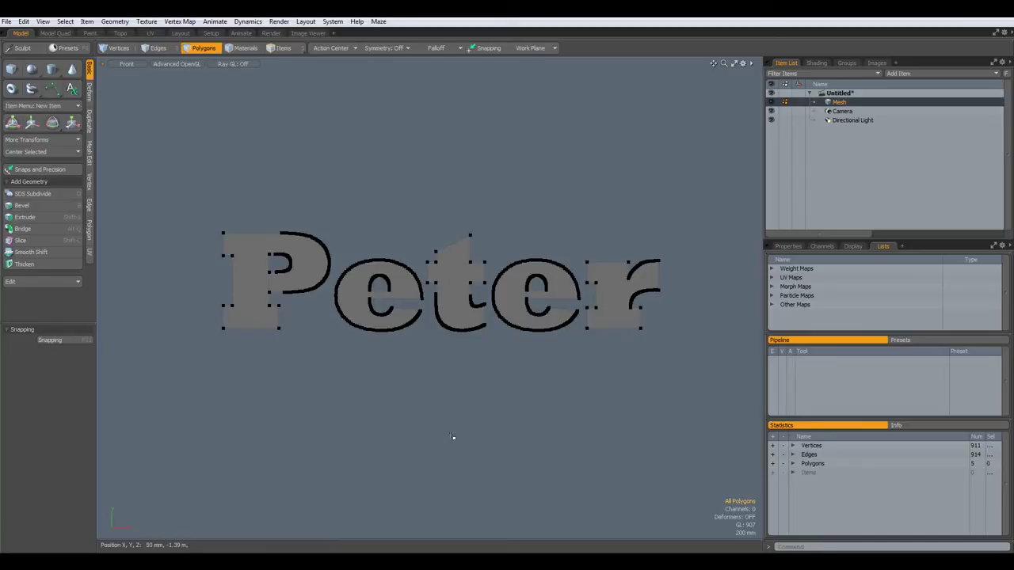
{"action": "scroll", "coordinate": [457, 381], "scroll_direction": "up", "scroll_amount": 2}
{"action": "left_click_drag", "start_coordinate": [332, 389], "coordinate": [367, 384], "text": "alt"}
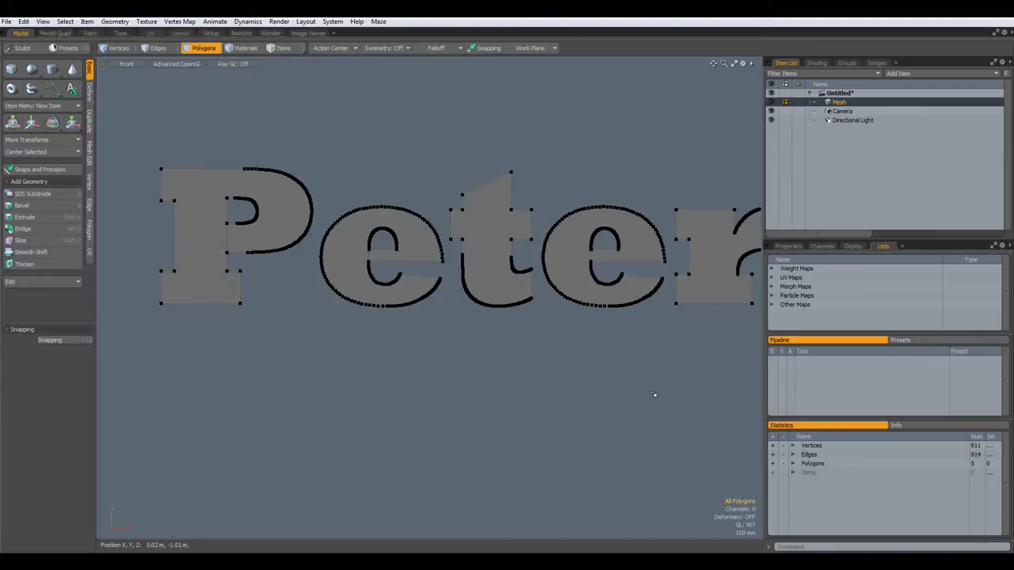
{"action": "left_click_drag", "start_coordinate": [641, 403], "coordinate": [587, 400], "text": "alt"}
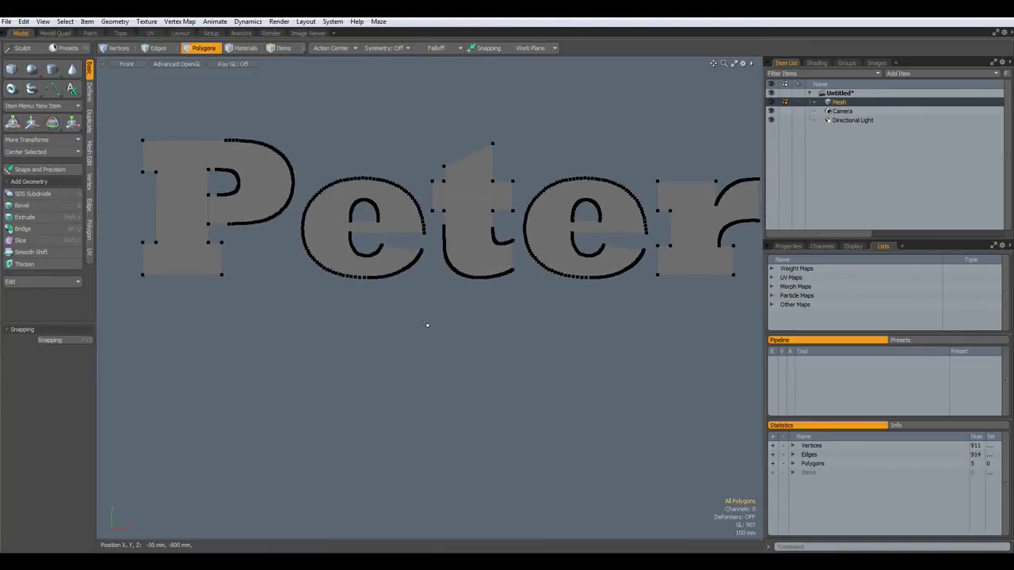
Examine the vertex distribution along the letters' curved outlines, especially around the first letter "e".
{"action": "scroll", "coordinate": [355, 235], "scroll_direction": "up", "scroll_amount": 6}
{"action": "scroll", "coordinate": [355, 235], "scroll_direction": "down", "scroll_amount": 4}
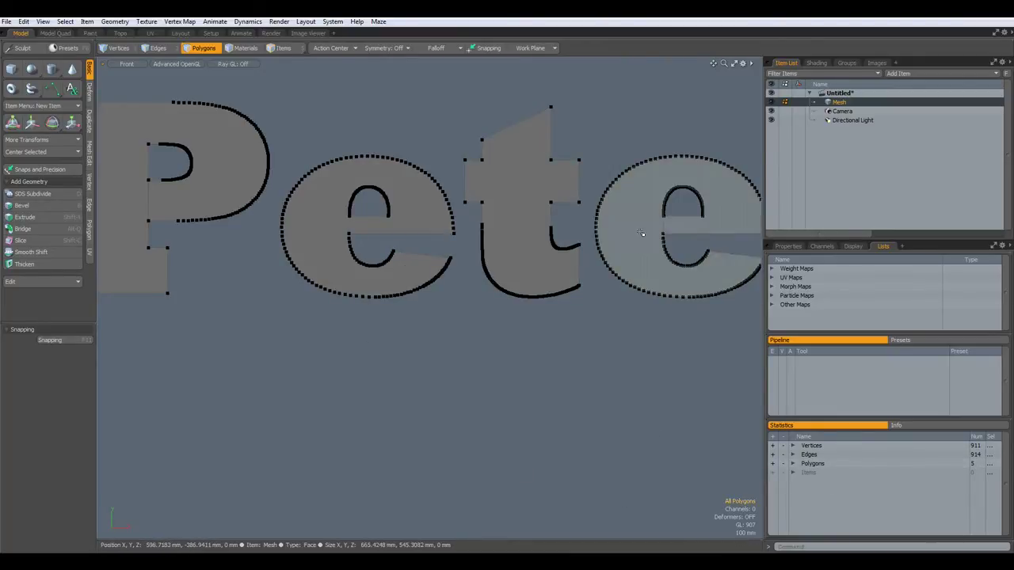
{"action": "scroll", "coordinate": [641, 378], "scroll_direction": "down", "scroll_amount": 3}
{"action": "left_click_drag", "start_coordinate": [636, 403], "coordinate": [515, 388], "text": "alt+shift"}
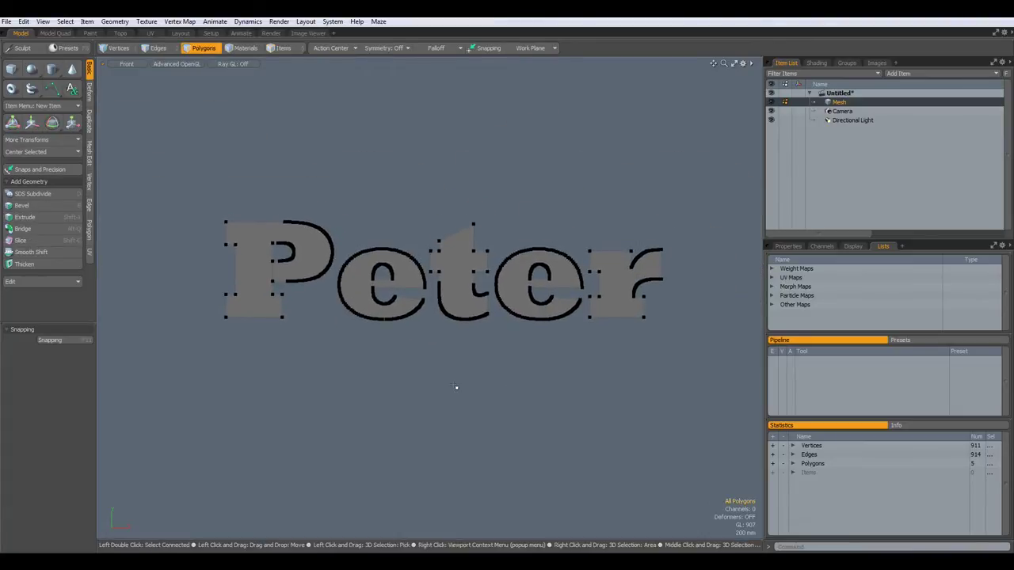
{"action": "scroll", "coordinate": [389, 326], "scroll_direction": "up", "scroll_amount": 15}
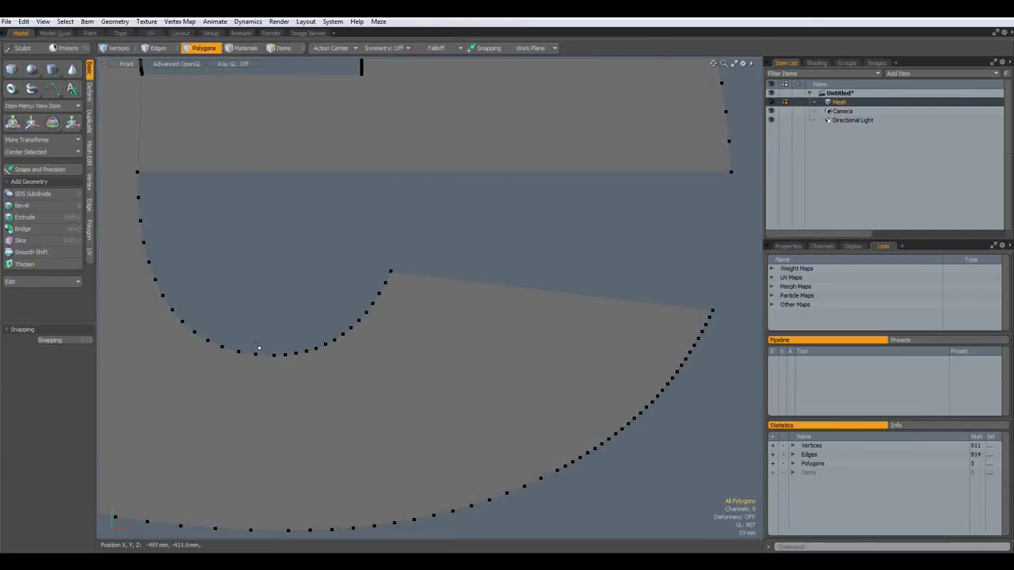
{"action": "scroll", "coordinate": [333, 426], "scroll_direction": "down", "scroll_amount": 5}
{"action": "scroll", "coordinate": [333, 426], "scroll_direction": "down", "scroll_amount": 5}
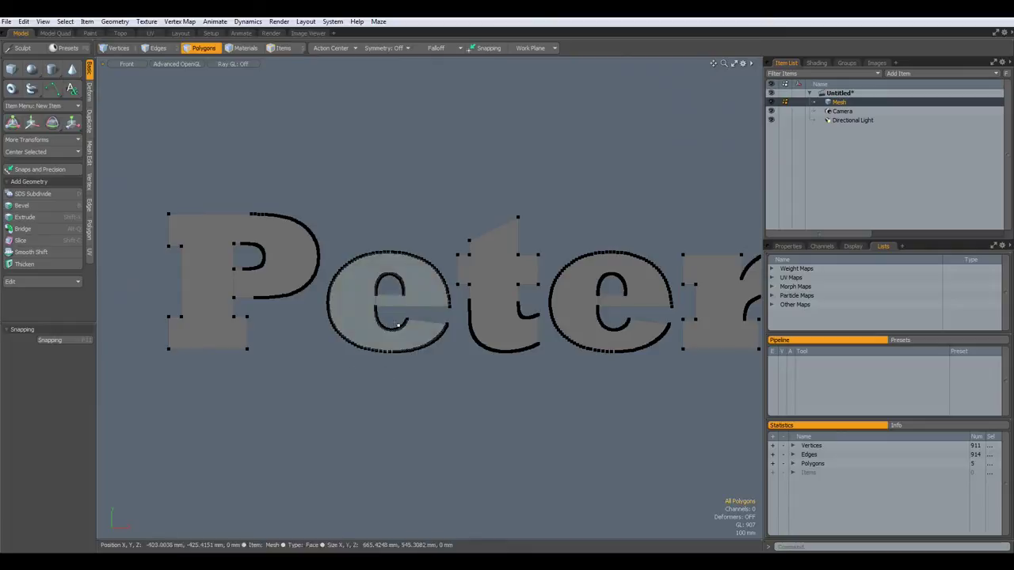
{"action": "scroll", "coordinate": [322, 287], "scroll_direction": "up", "scroll_amount": 5}
{"action": "scroll", "coordinate": [412, 319], "scroll_direction": "down", "scroll_amount": 5}
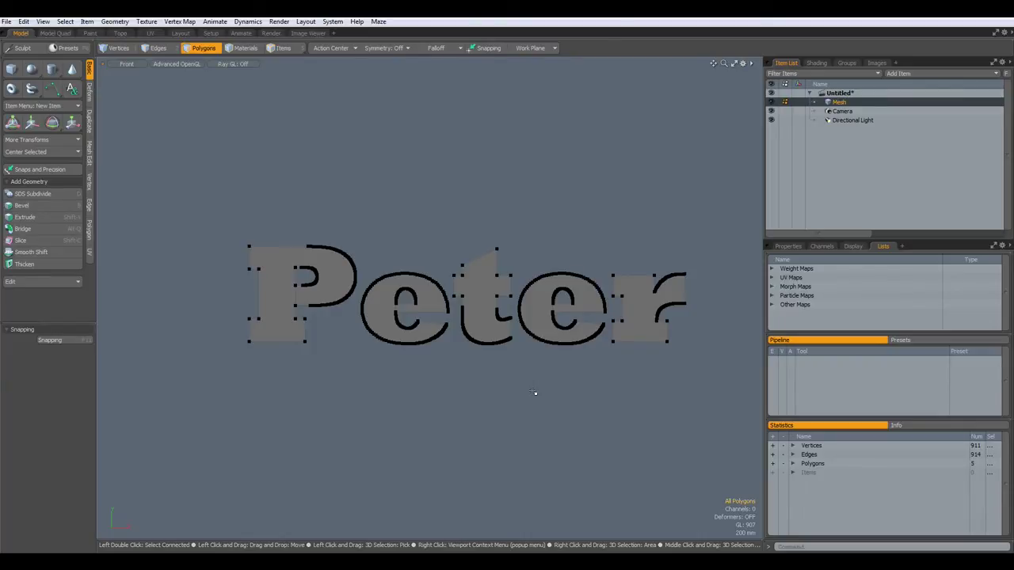
Turn off the vertex display and rename the letters' mesh item as Template.
{"action": "key", "text": "ctrl+3"}
{"action": "left_click", "coordinate": [565, 414]}
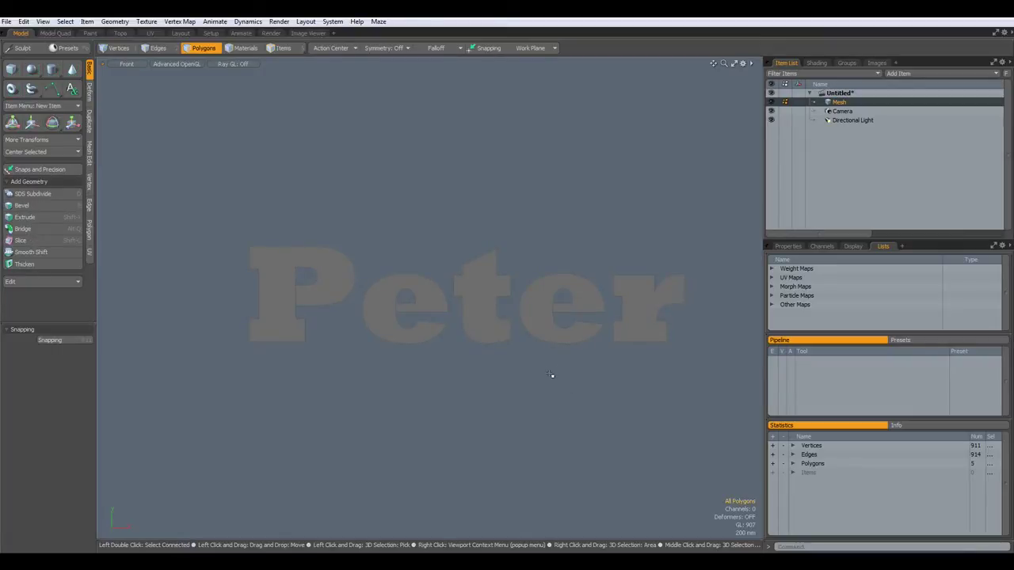
{"action": "double_click", "coordinate": [839, 103]}
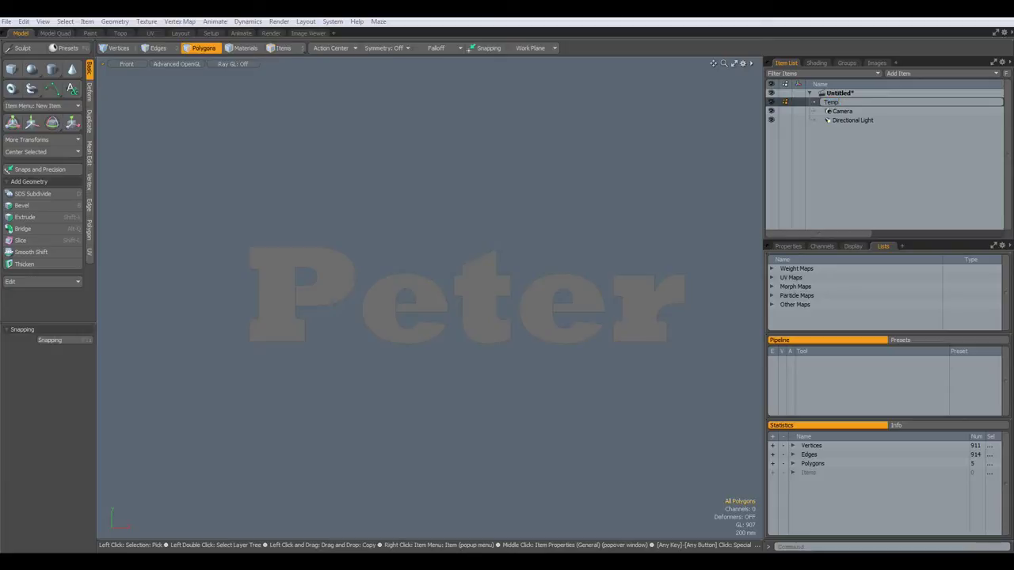
{"action": "type", "text": "te"}
{"action": "key", "text": "Return"}
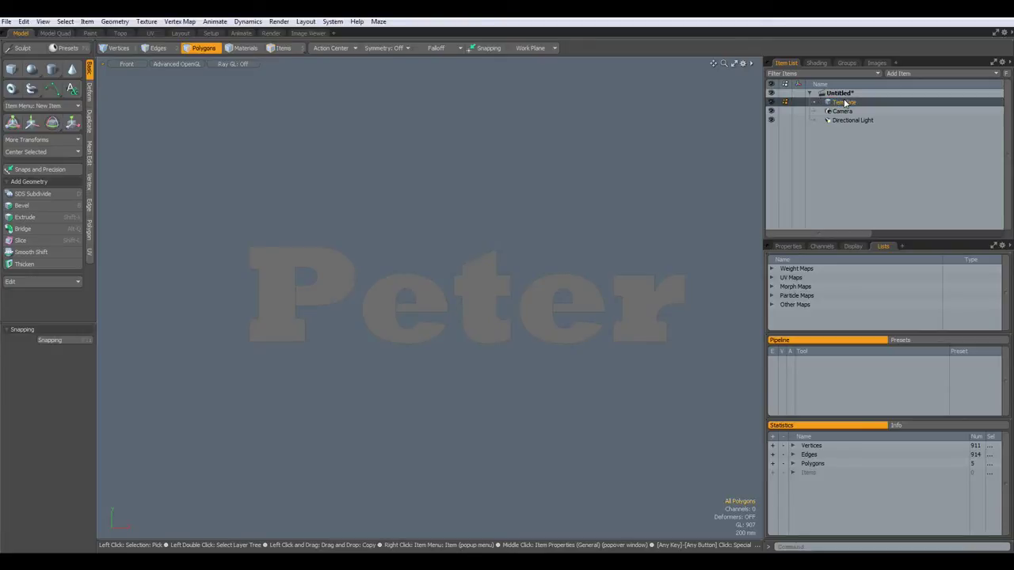
Add a new mesh item and name it Text.
{"action": "key", "text": "n"}
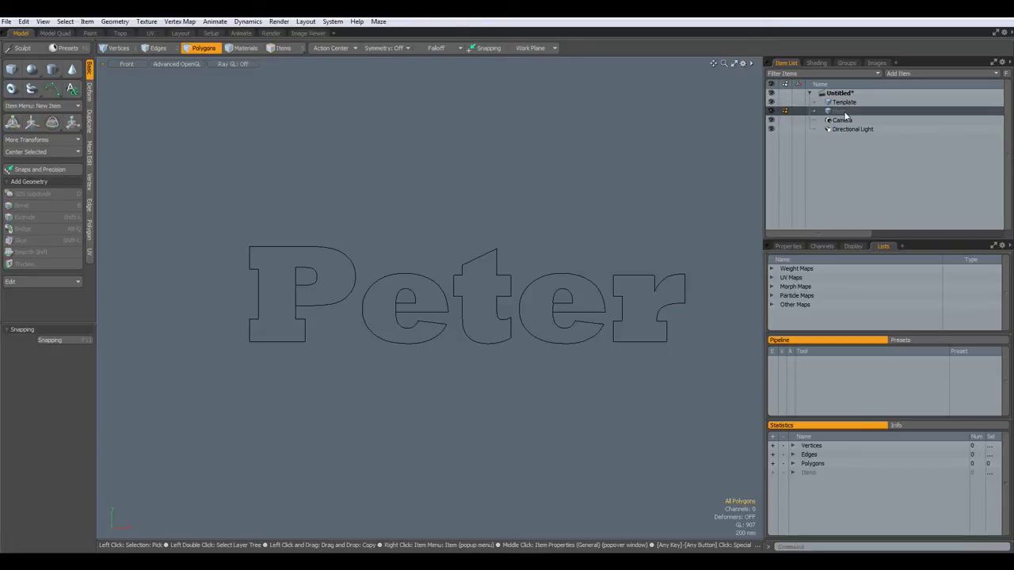
{"action": "double_click", "coordinate": [844, 112]}
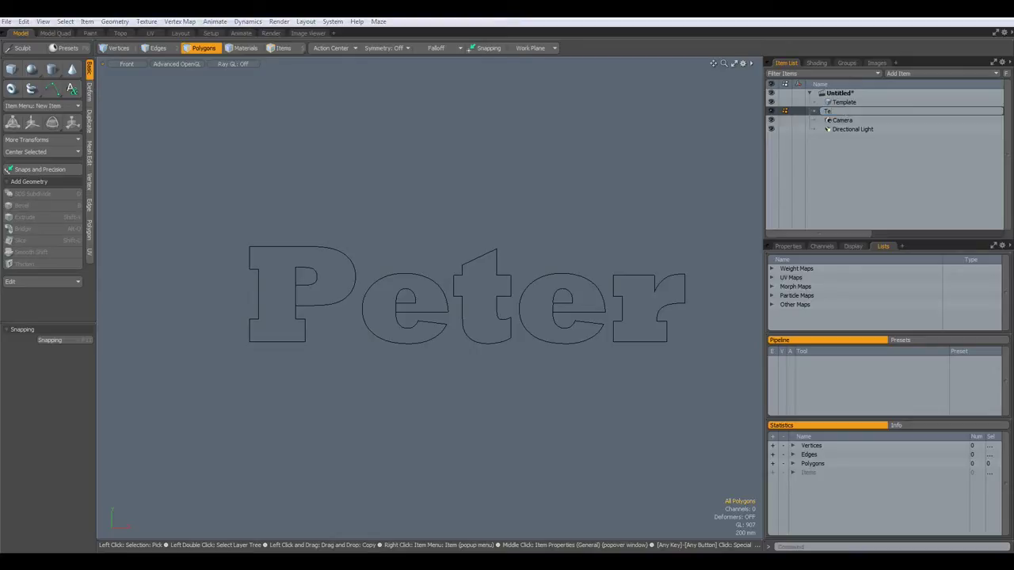
{"action": "key", "text": "Return"}
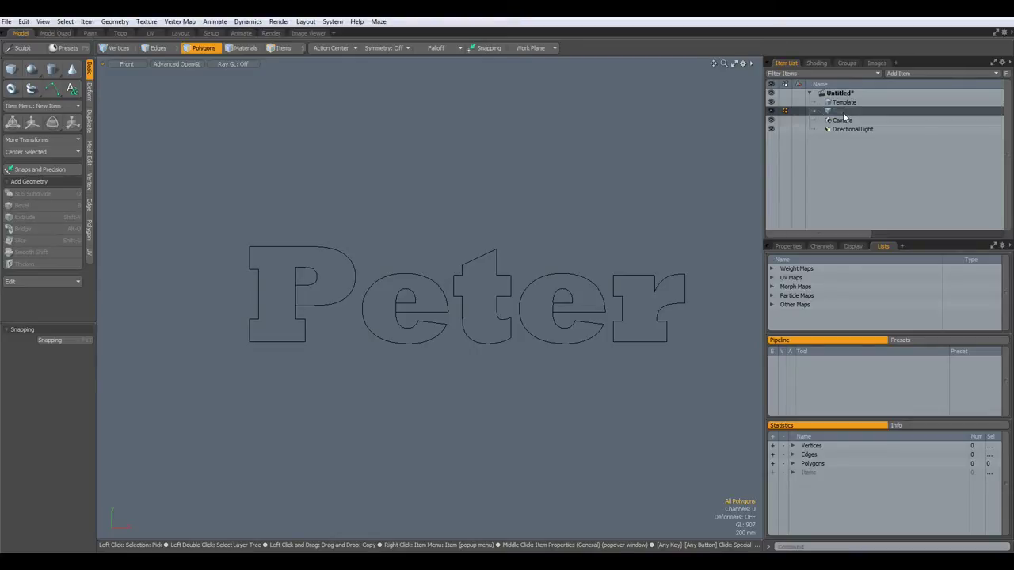
Switch to the Topo layout and start the Pen tool with Geometry snapping at the letter "P".
{"action": "left_click", "coordinate": [125, 34]}
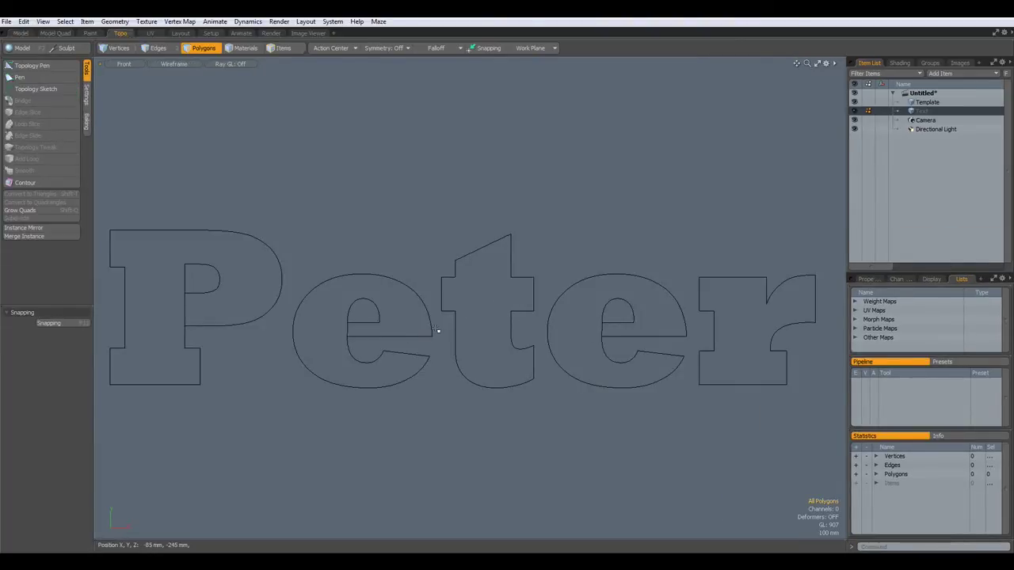
{"action": "left_click_drag", "start_coordinate": [339, 308], "coordinate": [390, 278], "text": "alt"}
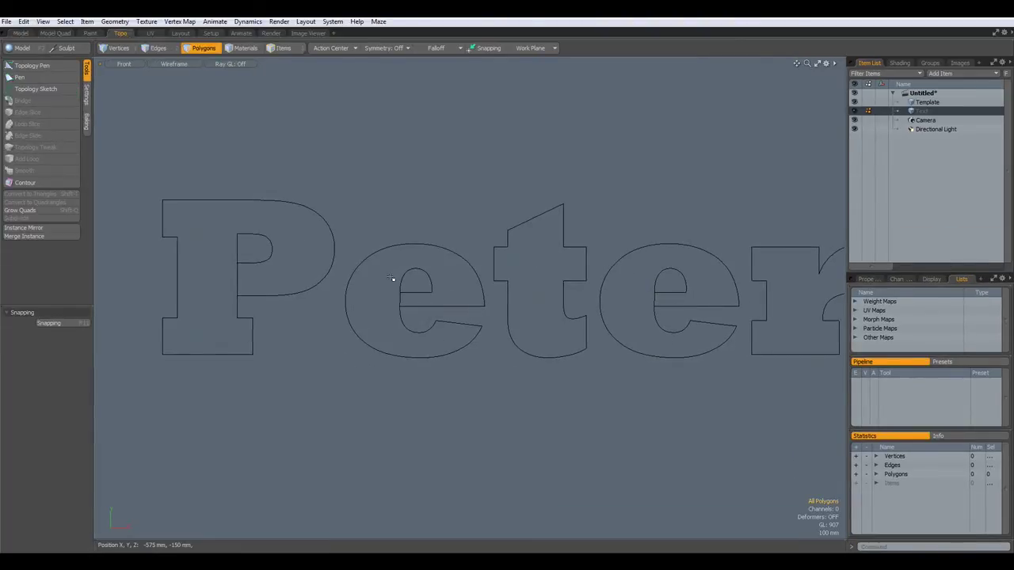
{"action": "left_click_drag", "start_coordinate": [235, 229], "coordinate": [395, 278], "text": "alt+shift"}
{"action": "scroll", "coordinate": [453, 276], "scroll_direction": "up", "scroll_amount": 5}
{"action": "scroll", "coordinate": [452, 278], "scroll_direction": "down", "scroll_amount": 3}
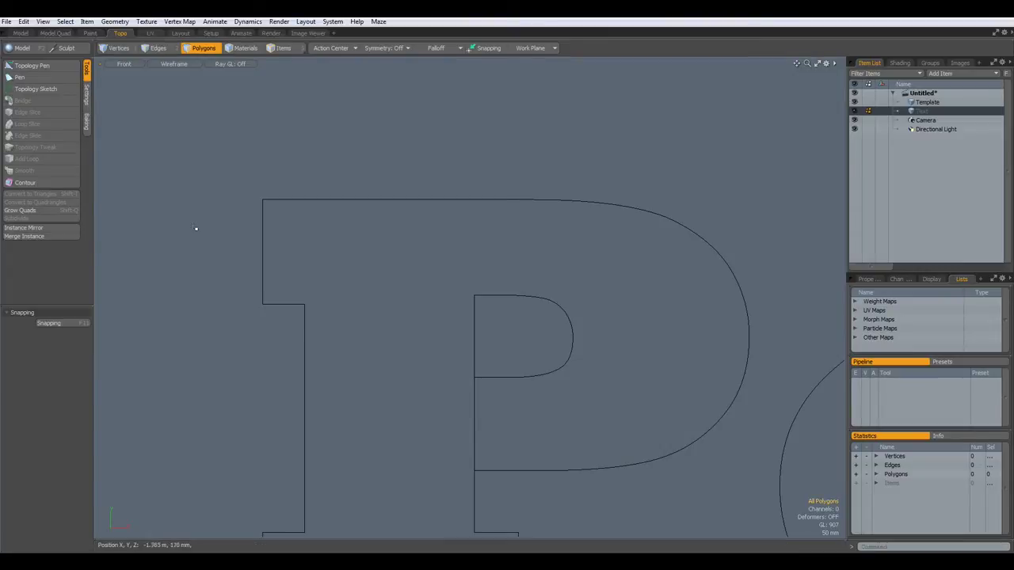
{"action": "left_click", "coordinate": [20, 77]}
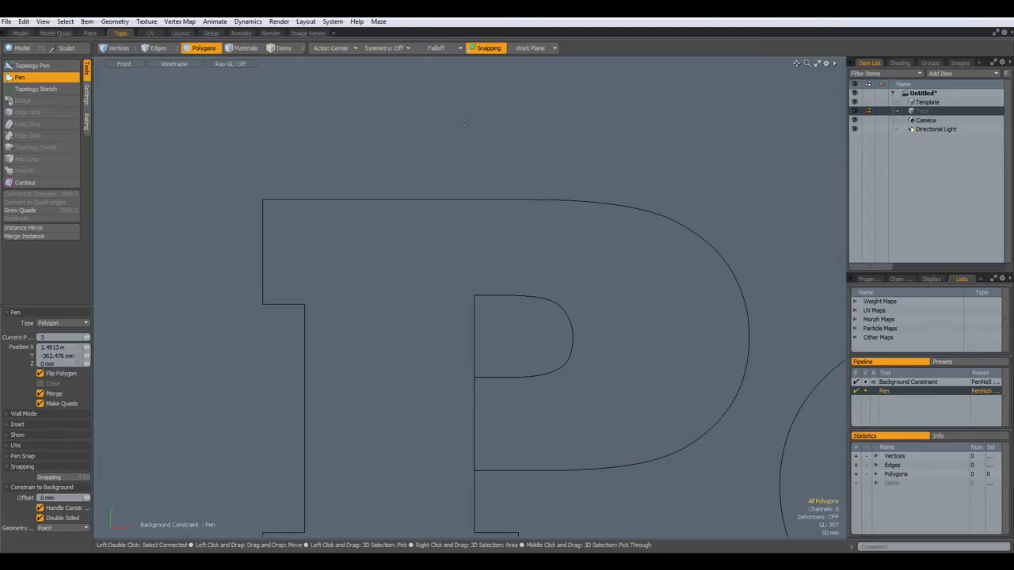
{"action": "key", "text": "F11"}
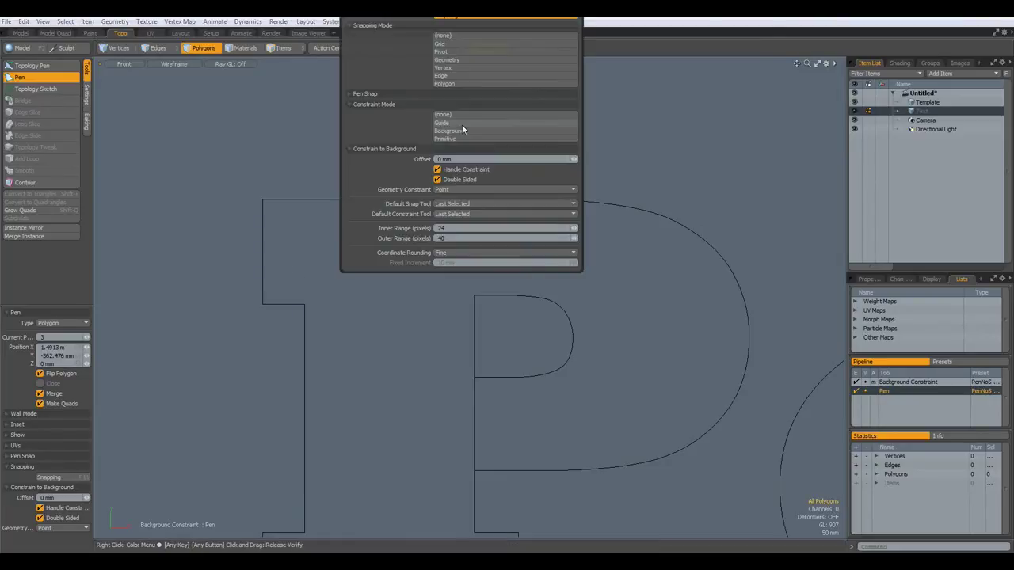
{"action": "left_click", "coordinate": [458, 59]}
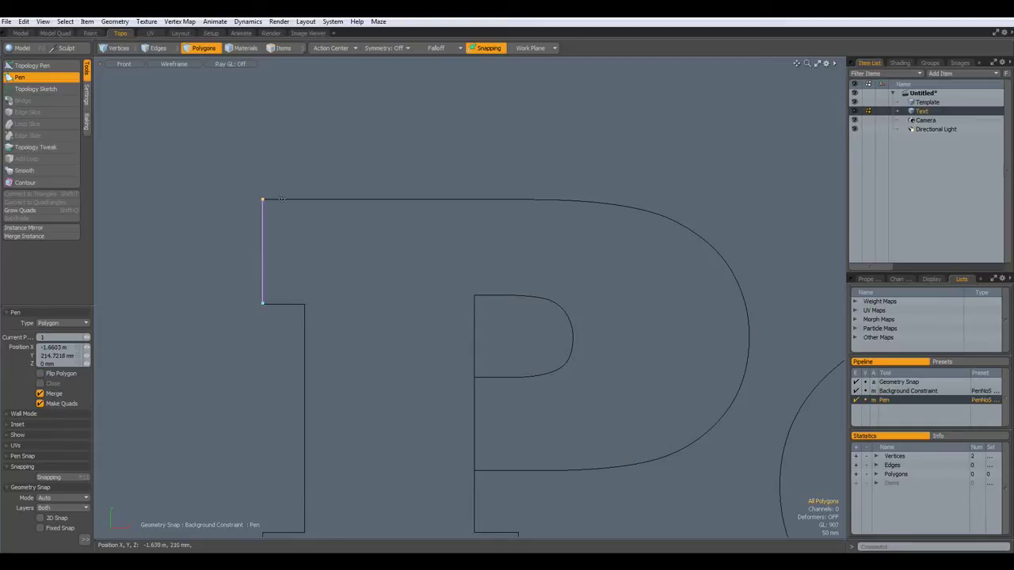
Draw a strip of three quads along the top of the "P" up to the start of its curve.
{"action": "left_click", "coordinate": [310, 200]}
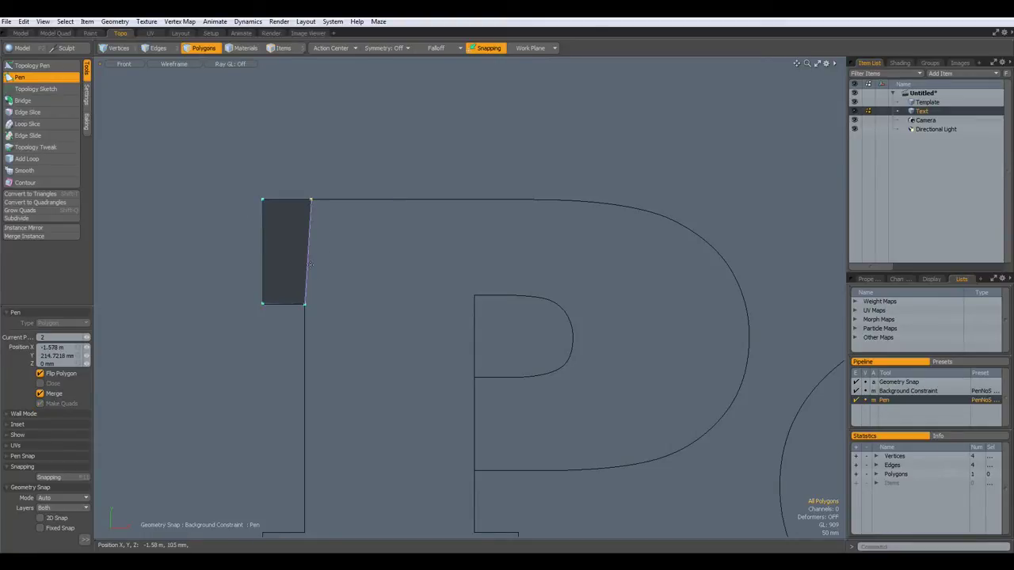
{"action": "left_click", "coordinate": [475, 199]}
{"action": "left_click_drag", "start_coordinate": [475, 304], "coordinate": [472, 300]}
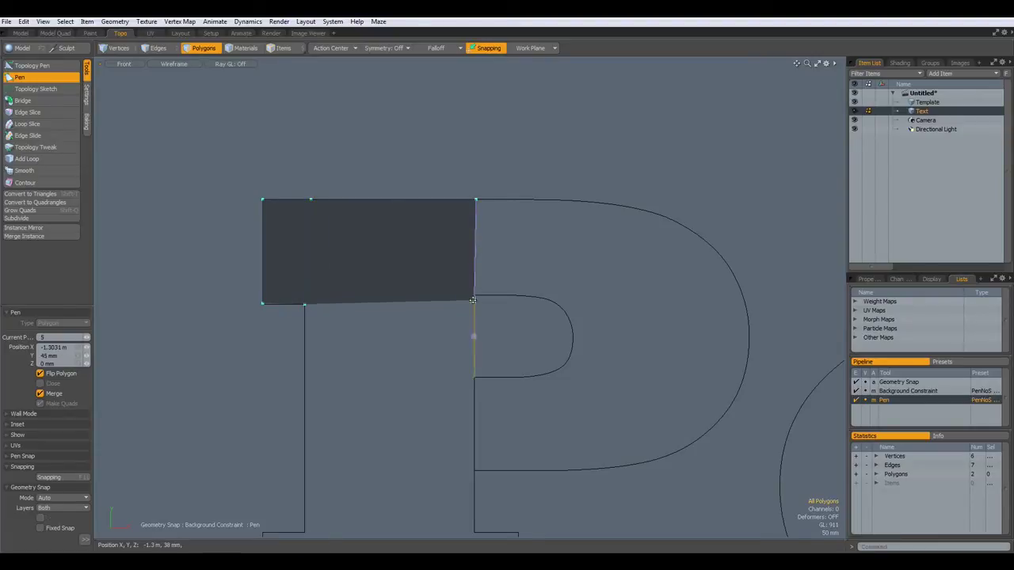
{"action": "left_click", "coordinate": [536, 201]}
Extend two quads down the stem of the "P" with Topology Pen, aligning their vertices to the outline.
{"action": "left_click_drag", "start_coordinate": [396, 375], "coordinate": [400, 286], "text": "alt+shift"}
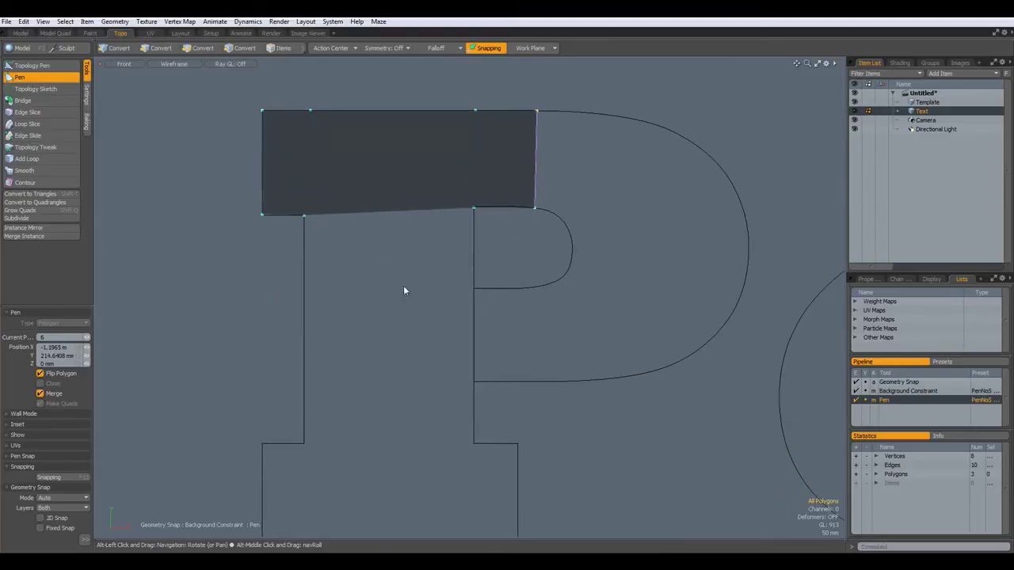
{"action": "left_click", "coordinate": [32, 66]}
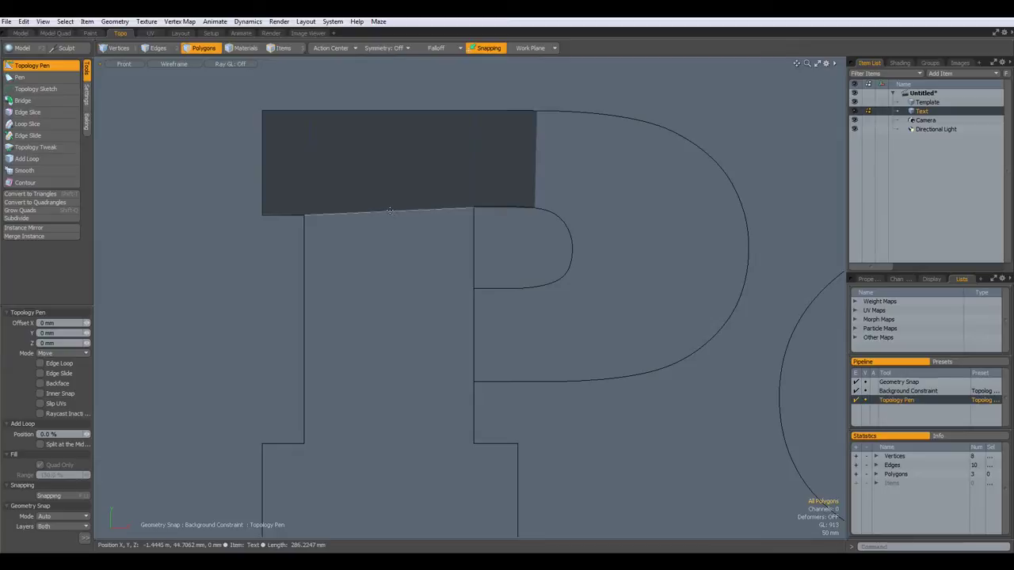
{"action": "left_click_drag", "start_coordinate": [389, 211], "coordinate": [389, 291]}
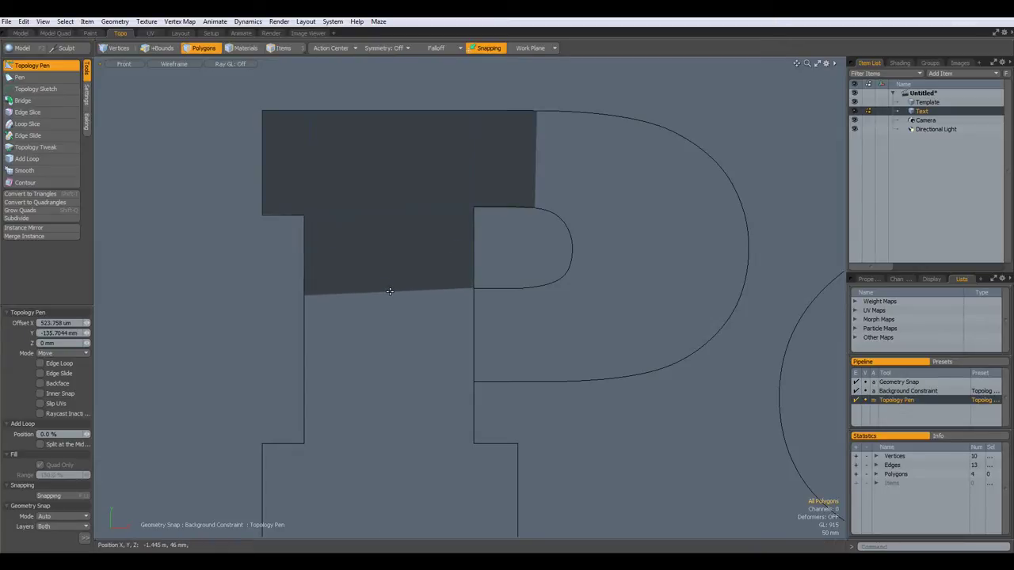
{"action": "left_click_drag", "start_coordinate": [305, 295], "coordinate": [304, 293]}
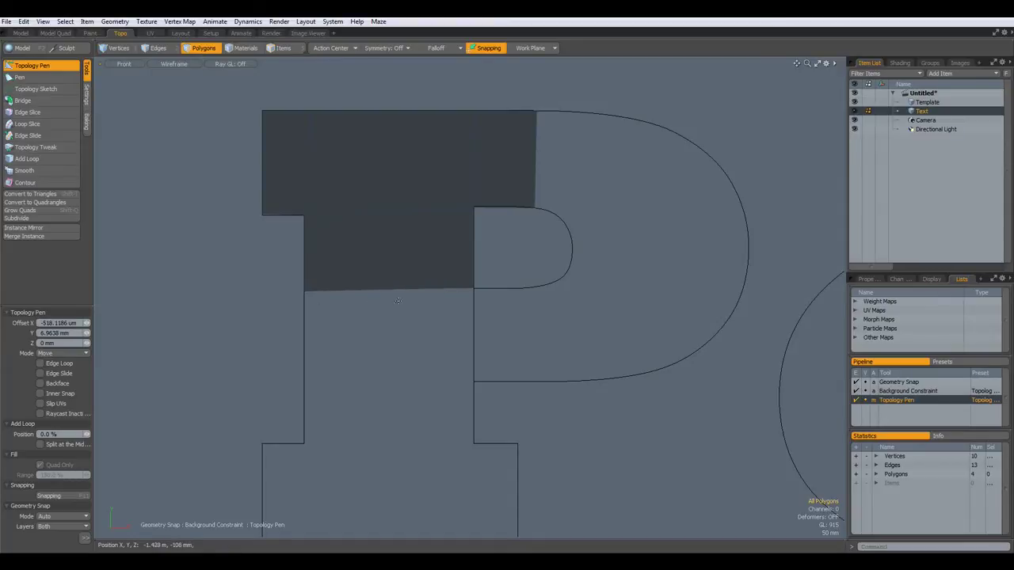
{"action": "left_click_drag", "start_coordinate": [390, 290], "coordinate": [379, 401]}
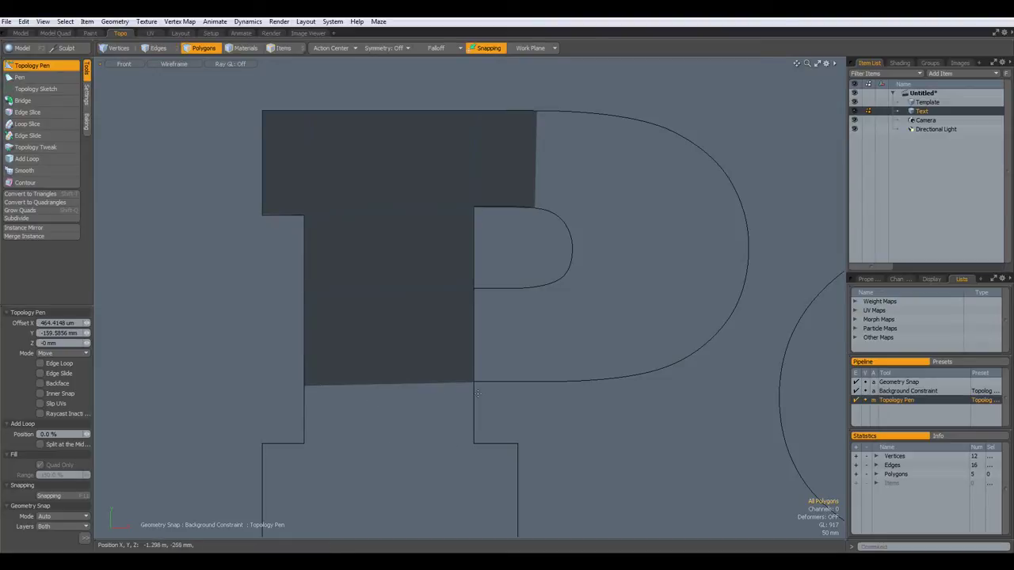
{"action": "mouse_move", "coordinate": [474, 383]}
{"action": "left_mouse_down"}
{"action": "mouse_move", "coordinate": [476, 412]}
{"action": "mouse_move", "coordinate": [472, 386]}
{"action": "left_mouse_up"}
Extend the stem of the "P" down to its base and add the serifs on both sides of the foot.
{"action": "left_click_drag", "start_coordinate": [409, 462], "coordinate": [392, 367], "text": "alt+shift"}
{"action": "left_click_drag", "start_coordinate": [379, 288], "coordinate": [380, 349]}
{"action": "left_click_drag", "start_coordinate": [457, 347], "coordinate": [502, 456]}
{"action": "left_click_drag", "start_coordinate": [290, 406], "coordinate": [246, 404], "text": "shift"}
{"action": "left_click_drag", "start_coordinate": [248, 451], "coordinate": [244, 454]}
Build quads around the curved bowl of the "P" and join them back to the stem.
{"action": "left_click_drag", "start_coordinate": [467, 159], "coordinate": [358, 346], "text": "alt+shift"}
{"action": "left_click_drag", "start_coordinate": [409, 242], "coordinate": [433, 251], "text": "shift"}
{"action": "left_click_drag", "start_coordinate": [434, 213], "coordinate": [642, 357], "text": "shift"}
{"action": "left_click_drag", "start_coordinate": [485, 363], "coordinate": [412, 382], "text": "shift"}
{"action": "left_click_drag", "start_coordinate": [542, 457], "coordinate": [437, 475]}
{"action": "left_click_drag", "start_coordinate": [422, 421], "coordinate": [375, 420], "text": "shift"}
{"action": "left_click_drag", "start_coordinate": [388, 472], "coordinate": [346, 474]}
{"action": "left_click_drag", "start_coordinate": [362, 382], "coordinate": [346, 381]}
Draw two quads for the crossbar of the first "e" with the Pen tool.
{"action": "scroll", "coordinate": [465, 328], "scroll_direction": "down", "scroll_amount": 5}
{"action": "scroll", "coordinate": [678, 422], "scroll_direction": "up", "scroll_amount": 5}
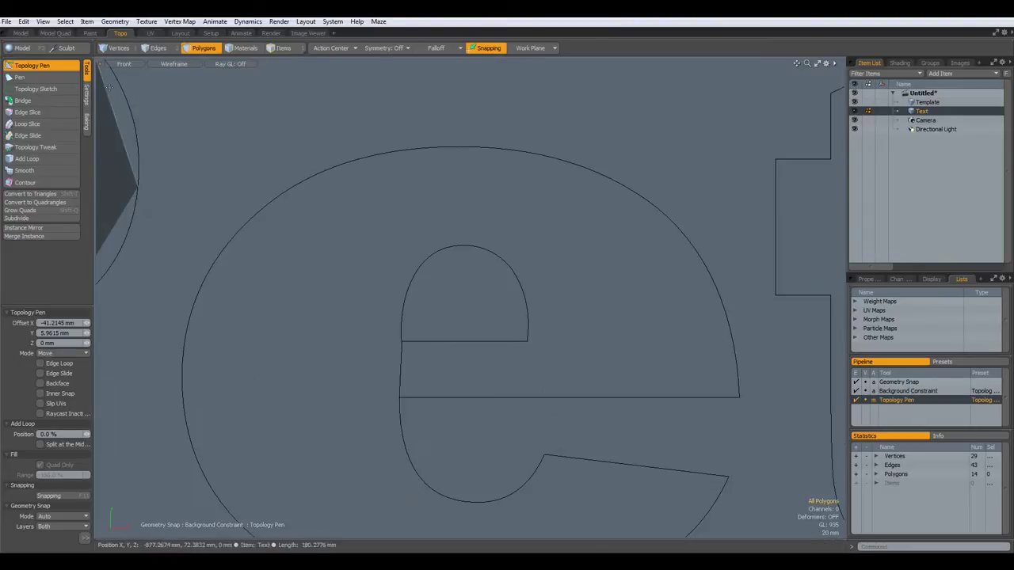
{"action": "left_click", "coordinate": [21, 77]}
{"action": "left_click", "coordinate": [524, 342]}
{"action": "left_click", "coordinate": [732, 339]}
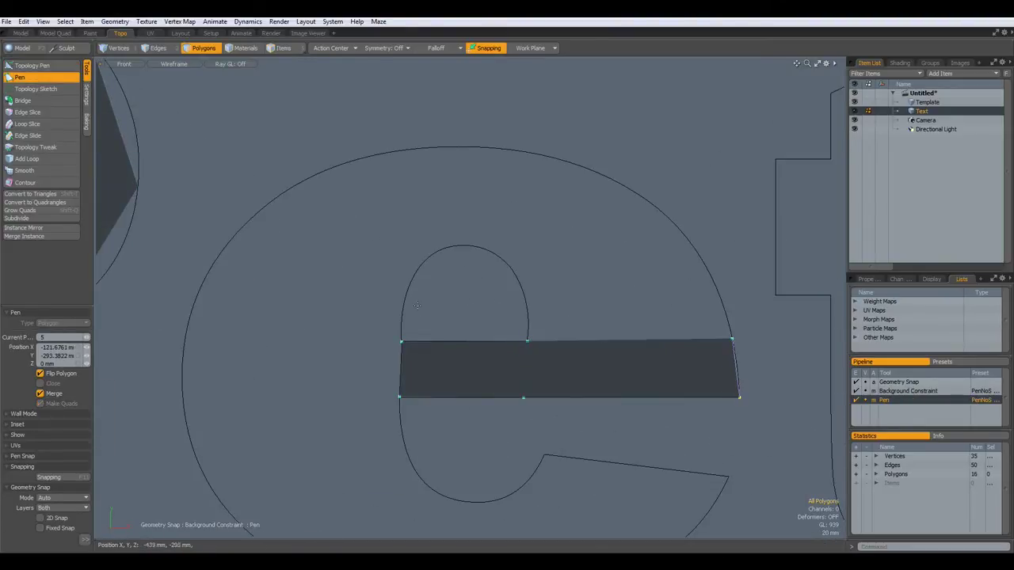
Extend quads from the crossbar around the upper arc and left side of the first "e" with Topology Pen.
{"action": "left_click", "coordinate": [32, 65]}
{"action": "left_click_drag", "start_coordinate": [589, 341], "coordinate": [587, 308], "text": "shift"}
{"action": "left_click_drag", "start_coordinate": [717, 307], "coordinate": [689, 237]}
{"action": "left_click_drag", "start_coordinate": [528, 309], "coordinate": [522, 287]}
{"action": "left_click_drag", "start_coordinate": [598, 263], "coordinate": [298, 434], "text": "shift"}
{"action": "left_click_drag", "start_coordinate": [183, 430], "coordinate": [212, 486]}
Continue the quads around the lower arc of the first "e" to its tip, fitting vertices to the outline.
{"action": "left_click_drag", "start_coordinate": [211, 486], "coordinate": [179, 290], "text": "alt"}
{"action": "left_click_drag", "start_coordinate": [282, 267], "coordinate": [270, 277]}
{"action": "left_click_drag", "start_coordinate": [358, 256], "coordinate": [369, 225]}
{"action": "left_click_drag", "start_coordinate": [281, 263], "coordinate": [298, 301], "text": "shift"}
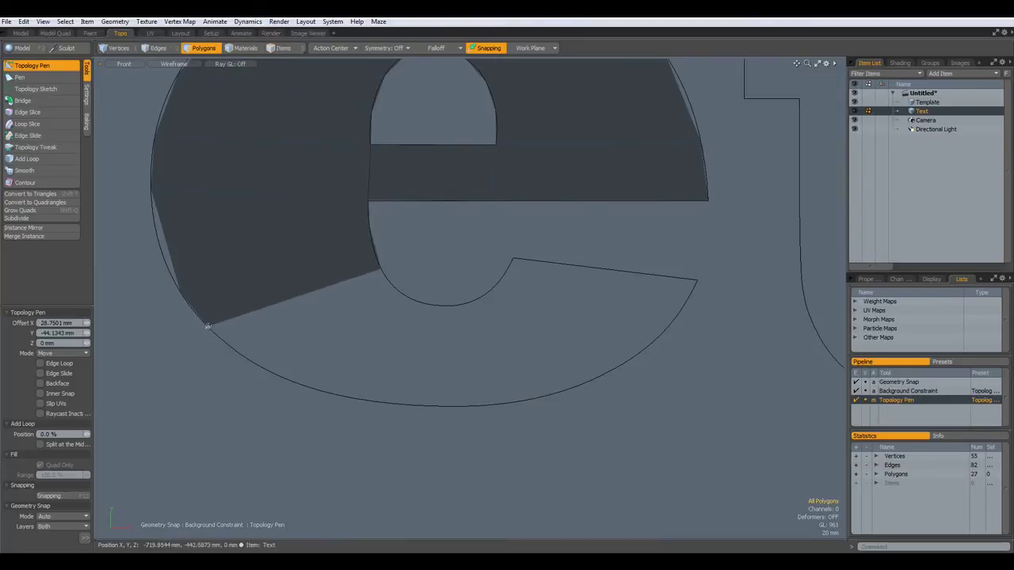
{"action": "left_click_drag", "start_coordinate": [208, 327], "coordinate": [255, 364]}
{"action": "left_click_drag", "start_coordinate": [329, 311], "coordinate": [604, 273], "text": "shift"}
{"action": "left_click_drag", "start_coordinate": [651, 333], "coordinate": [697, 280]}
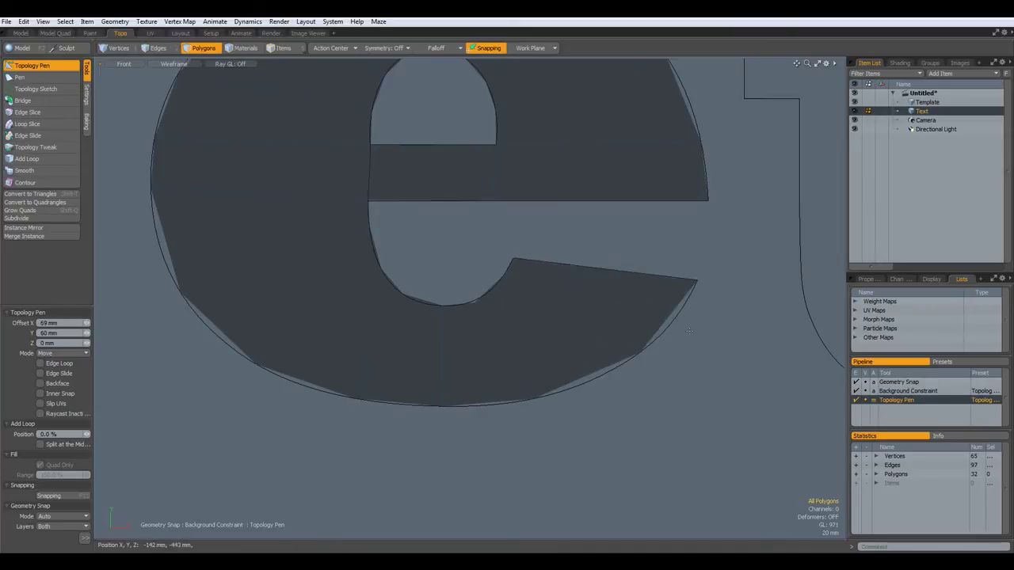
Draw a quad over the slanted top of the "t" with the Pen tool.
{"action": "left_click_drag", "start_coordinate": [744, 118], "coordinate": [428, 268], "text": "alt+shift"}
{"action": "left_click", "coordinate": [45, 77]}
{"action": "left_click", "coordinate": [348, 278]}
{"action": "left_click", "coordinate": [347, 214]}
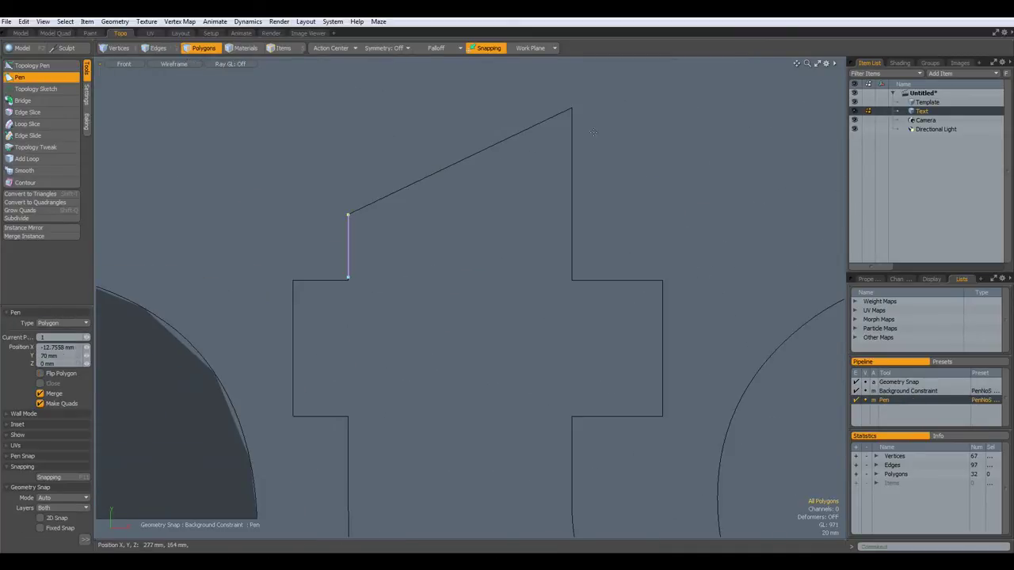
{"action": "left_click", "coordinate": [571, 108]}
{"action": "left_click", "coordinate": [572, 171]}
{"action": "left_click_drag", "start_coordinate": [572, 172], "coordinate": [572, 279]}
Extend the top quad of the "t" down through the crossbar and out to both arms with Topology Pen.
{"action": "left_click", "coordinate": [34, 66]}
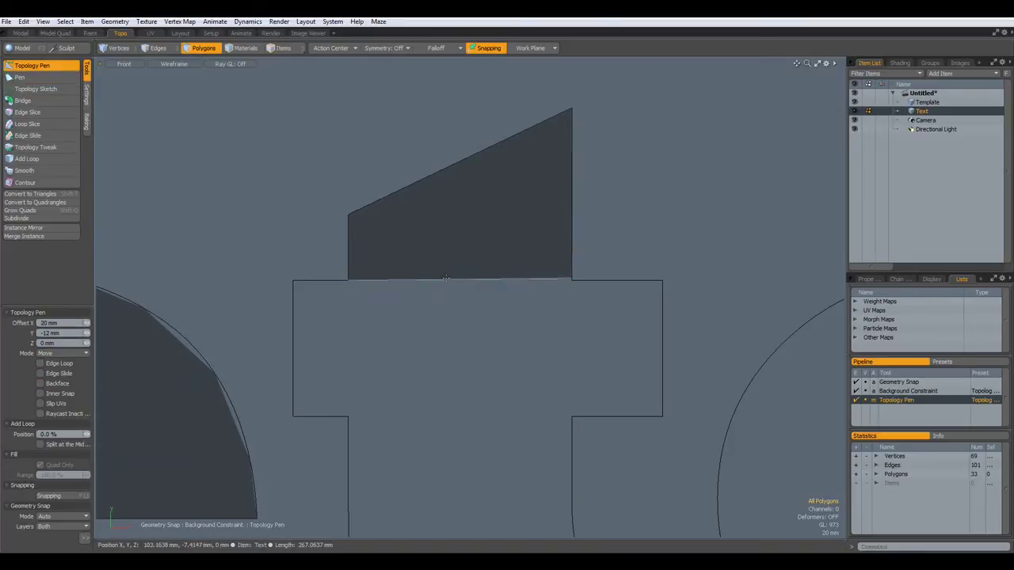
{"action": "left_click_drag", "start_coordinate": [443, 280], "coordinate": [444, 416], "text": "shift"}
{"action": "left_click_drag", "start_coordinate": [348, 341], "coordinate": [293, 340], "text": "shift"}
{"action": "left_click_drag", "start_coordinate": [572, 345], "coordinate": [663, 344], "text": "shift"}
Extend quads down the stem of the "t" to the start of its curve, fitting vertices to the outline.
{"action": "left_click_drag", "start_coordinate": [511, 475], "coordinate": [533, 248], "text": "alt+shift"}
{"action": "left_click_drag", "start_coordinate": [486, 189], "coordinate": [486, 307], "text": "shift"}
{"action": "left_click_drag", "start_coordinate": [372, 308], "coordinate": [371, 317]}
{"action": "left_click_drag", "start_coordinate": [483, 311], "coordinate": [483, 330], "text": "shift"}
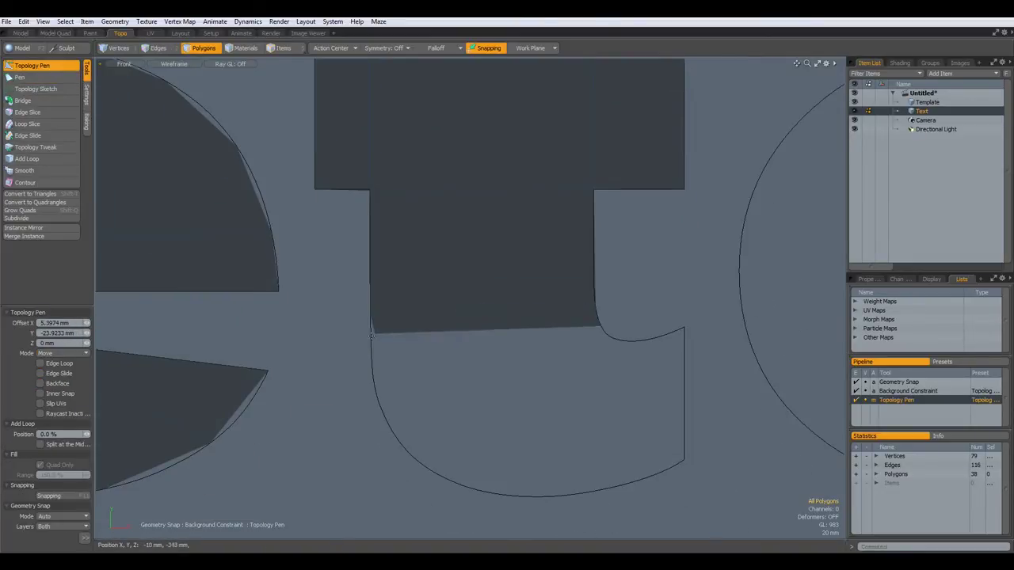
{"action": "left_click_drag", "start_coordinate": [375, 332], "coordinate": [350, 413]}
Build the curved hook of the "t" with quads and place the end vertices on the tip's corners.
{"action": "left_click_drag", "start_coordinate": [514, 360], "coordinate": [524, 379], "text": "shift"}
{"action": "left_click_drag", "start_coordinate": [610, 343], "coordinate": [607, 333]}
{"action": "left_click_drag", "start_coordinate": [392, 429], "coordinate": [425, 534]}
{"action": "left_click_drag", "start_coordinate": [534, 404], "coordinate": [588, 534], "text": "shift"}
{"action": "left_click_drag", "start_coordinate": [614, 404], "coordinate": [651, 404], "text": "shift"}
{"action": "left_click_drag", "start_coordinate": [668, 340], "coordinate": [684, 328]}
{"action": "left_click_drag", "start_coordinate": [621, 491], "coordinate": [684, 460]}
Draw two quads across the top of the "r" with the Pen tool.
{"action": "left_click_drag", "start_coordinate": [760, 174], "coordinate": [298, 293], "text": "alt+shift"}
{"action": "left_click", "coordinate": [38, 78]}
{"action": "left_click", "coordinate": [434, 176]}
{"action": "left_click", "coordinate": [499, 175]}
{"action": "left_click", "coordinate": [703, 176]}
{"action": "left_click_drag", "start_coordinate": [694, 309], "coordinate": [704, 283]}
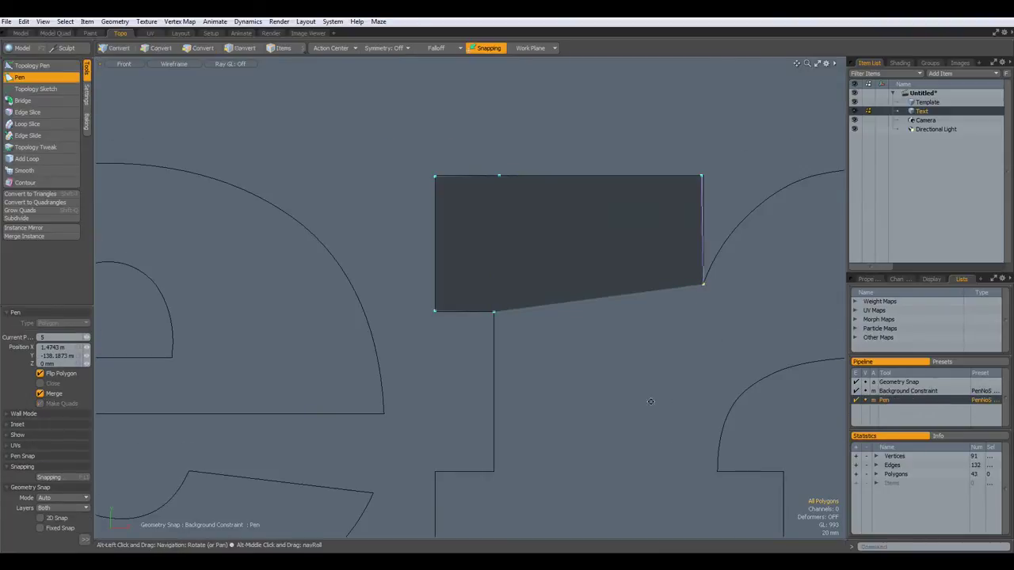
Extend quads down the stem of the "r" with Topology Pen and add the serifs on both sides of its foot.
{"action": "left_click_drag", "start_coordinate": [642, 400], "coordinate": [505, 282], "text": "alt+shift"}
{"action": "left_click", "coordinate": [38, 66]}
{"action": "left_click_drag", "start_coordinate": [444, 180], "coordinate": [430, 310], "text": "shift"}
{"action": "left_click_drag", "start_coordinate": [549, 295], "coordinate": [581, 319]}
{"action": "left_click_drag", "start_coordinate": [474, 319], "coordinate": [478, 351], "text": "shift"}
{"action": "left_click_drag", "start_coordinate": [582, 353], "coordinate": [579, 353]}
{"action": "left_click_drag", "start_coordinate": [474, 354], "coordinate": [472, 488], "text": "shift"}
{"action": "left_click_drag", "start_coordinate": [580, 424], "coordinate": [646, 423], "text": "shift"}
{"action": "left_click_drag", "start_coordinate": [357, 423], "coordinate": [298, 424], "text": "shift"}
{"action": "left_click_drag", "start_coordinate": [646, 483], "coordinate": [645, 488]}
Build the curved arm of the "r" with quads out to its tip, fitting vertices to the outline.
{"action": "scroll", "coordinate": [579, 248], "scroll_direction": "down", "scroll_amount": 2}
{"action": "left_click_drag", "start_coordinate": [580, 248], "coordinate": [447, 323], "text": "alt+shift"}
{"action": "left_click_drag", "start_coordinate": [441, 280], "coordinate": [450, 271]}
{"action": "left_click_drag", "start_coordinate": [468, 311], "coordinate": [491, 298], "text": "shift"}
{"action": "left_click_drag", "start_coordinate": [491, 358], "coordinate": [457, 384]}
{"action": "scroll", "coordinate": [453, 394], "scroll_direction": "up", "scroll_amount": 3}
{"action": "left_click_drag", "start_coordinate": [524, 223], "coordinate": [684, 202], "text": "shift"}
{"action": "scroll", "coordinate": [465, 333], "scroll_direction": "down", "scroll_amount": 5}
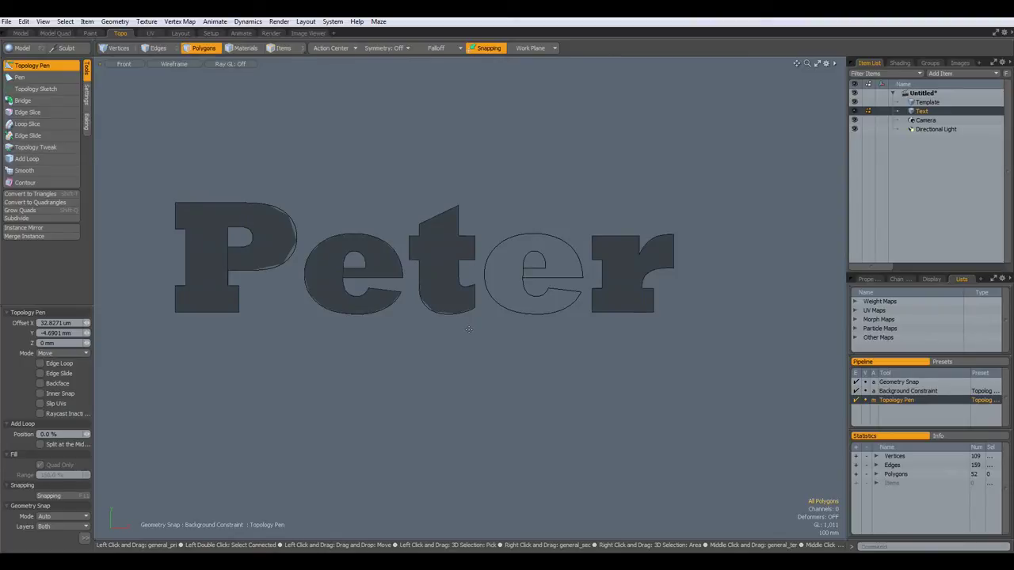
Switch back to the Model layout, drop Topology Pen and go to vertex selection at the "P".
{"action": "left_click", "coordinate": [22, 35]}
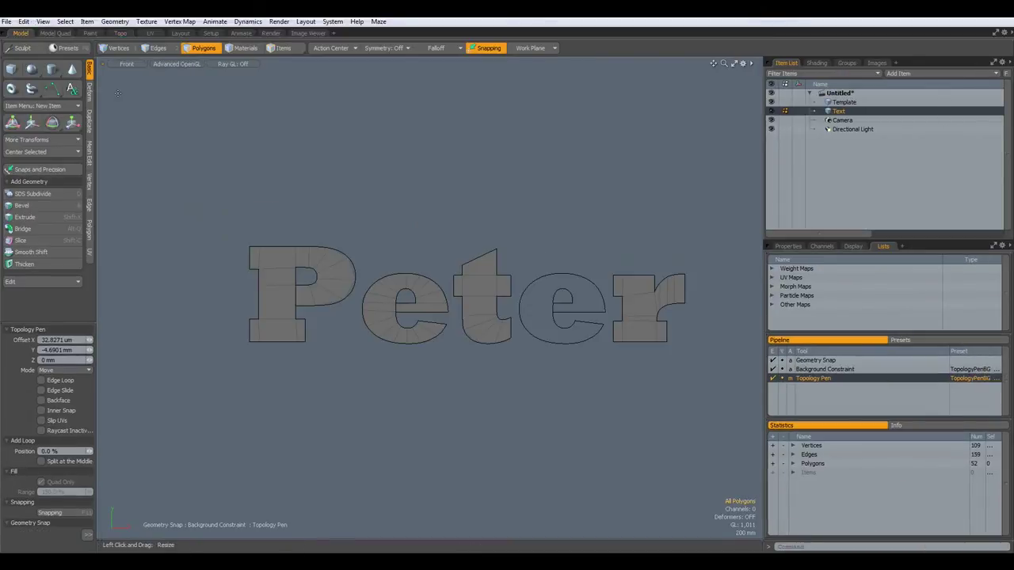
{"action": "scroll", "coordinate": [481, 310], "scroll_direction": "up", "scroll_amount": 1}
{"action": "left_click_drag", "start_coordinate": [507, 341], "coordinate": [477, 337], "text": "alt"}
{"action": "key", "text": "3"}
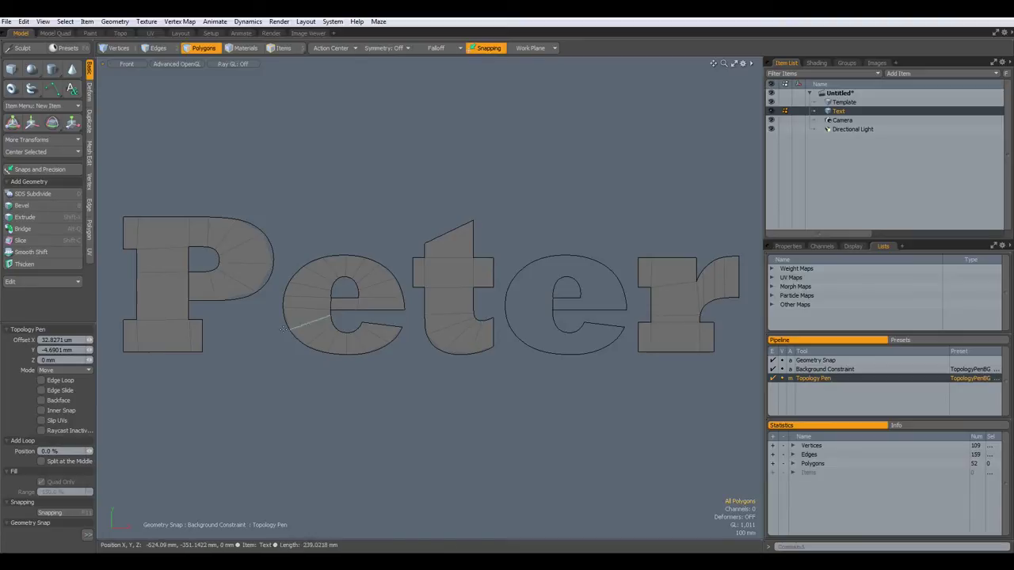
{"action": "scroll", "coordinate": [459, 346], "scroll_direction": "down", "scroll_amount": 3}
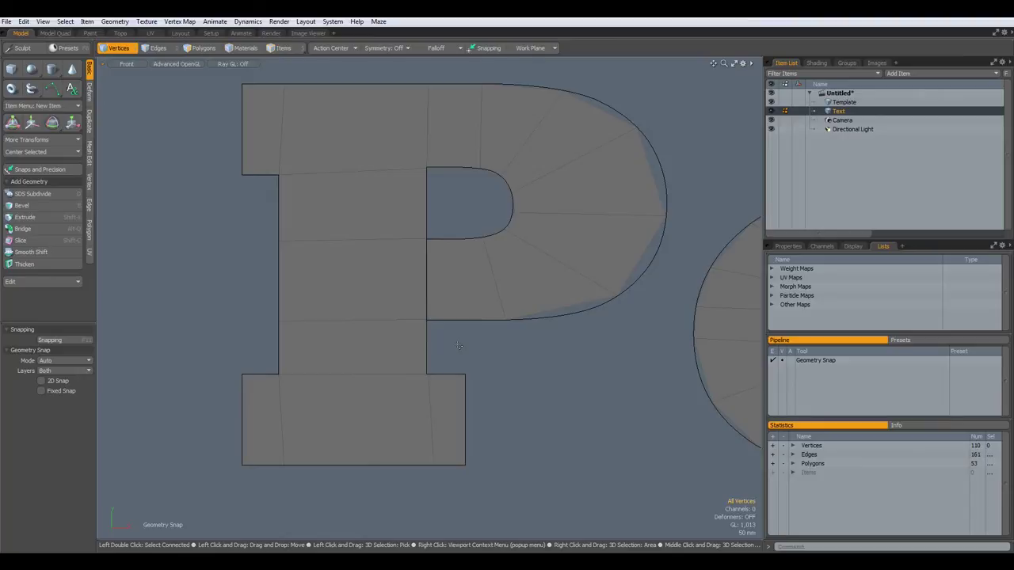
Preview the new letters as subdivision surfaces and return them to plain polygons.
{"action": "scroll", "coordinate": [458, 346], "scroll_direction": "down", "scroll_amount": 4}
{"action": "key", "text": "5"}
{"action": "left_click_drag", "start_coordinate": [532, 373], "coordinate": [408, 346], "text": "alt"}
{"action": "key", "text": "1"}
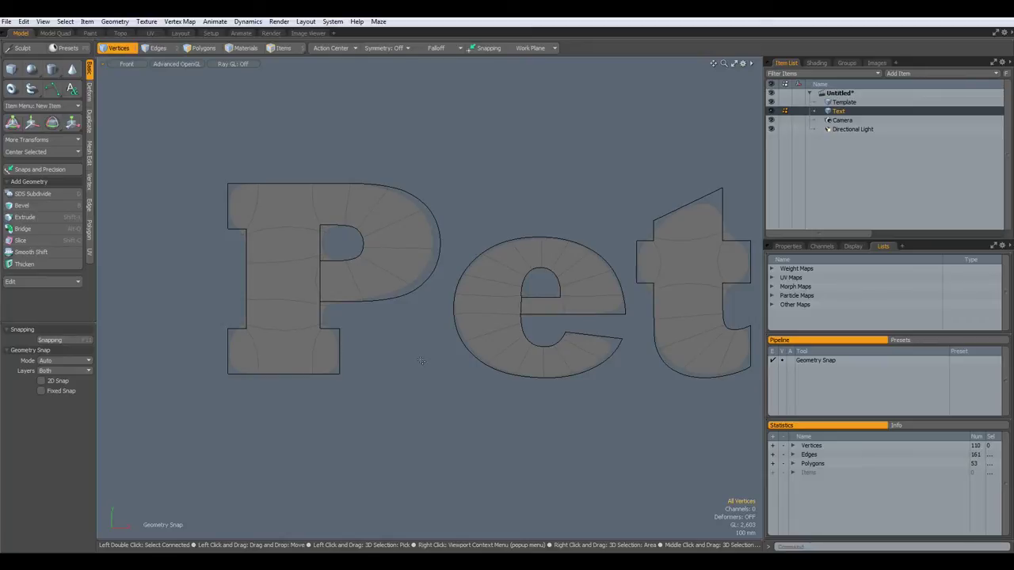
{"action": "left_click_drag", "start_coordinate": [383, 367], "coordinate": [483, 400], "text": "alt"}
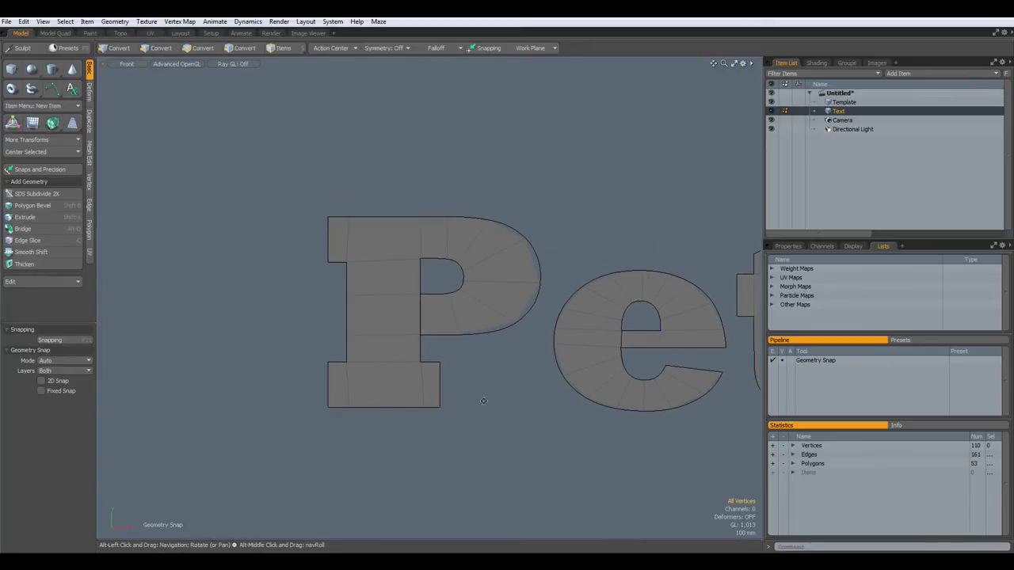
Loop slice the "P" lengthwise through its stem.
{"action": "scroll", "coordinate": [397, 333], "scroll_direction": "up", "scroll_amount": 3}
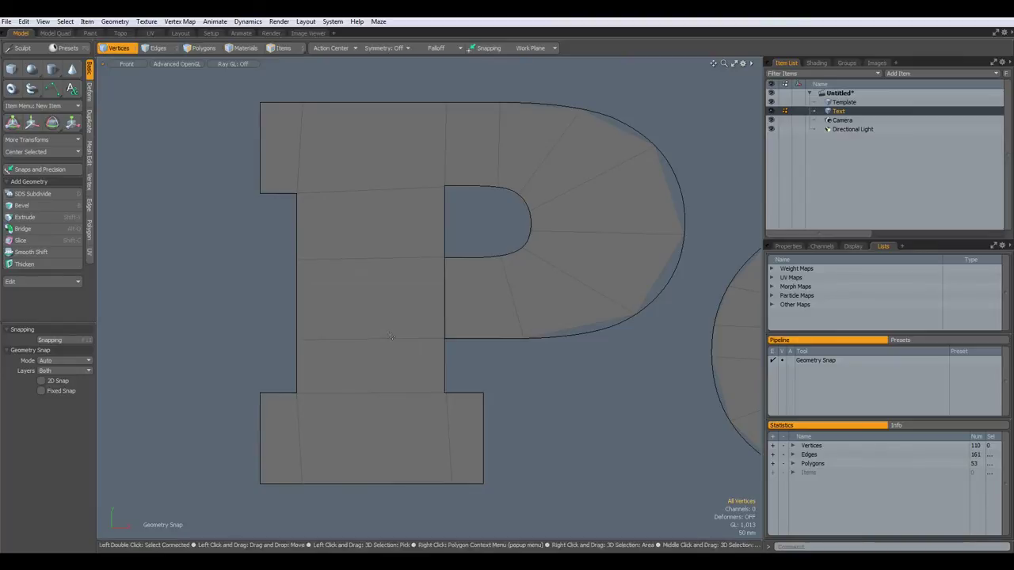
{"action": "key", "text": "2"}
{"action": "left_click", "coordinate": [370, 190]}
{"action": "key", "text": "alt+c"}
{"action": "left_click", "coordinate": [356, 213]}
{"action": "key", "text": "space"}
Loop slice the "P" from the stem's middle side edge, and slice another loop across its foot.
{"action": "left_click", "coordinate": [297, 296]}
{"action": "key", "text": "alt+c"}
{"action": "left_click", "coordinate": [318, 296]}
{"action": "left_click", "coordinate": [299, 435]}
{"action": "key", "text": "alt+c"}
{"action": "left_click", "coordinate": [319, 437]}
{"action": "key", "text": "space"}
Loop slice the serifs of the "P" from their short horizontal edges at the top and the foot.
{"action": "left_click", "coordinate": [279, 394]}
{"action": "left_click", "coordinate": [279, 192], "text": "shift"}
{"action": "left_click", "coordinate": [466, 393], "text": "shift"}
{"action": "key", "text": "alt+c"}
Loop slice the "P" across its stem from the side edges beside the counter and above the foot.
{"action": "left_click", "coordinate": [445, 365]}
{"action": "left_click", "coordinate": [445, 225], "text": "shift"}
{"action": "key", "text": "alt+c"}
{"action": "left_click", "coordinate": [610, 436]}
{"action": "key", "text": "space"}
Loop slice the bowl of the "P" along its curve around the counter.
{"action": "scroll", "coordinate": [466, 232], "scroll_direction": "down", "scroll_amount": 2}
{"action": "key", "text": "alt+c"}
{"action": "left_click_drag", "start_coordinate": [465, 139], "coordinate": [456, 139]}
{"action": "left_click", "coordinate": [463, 245]}
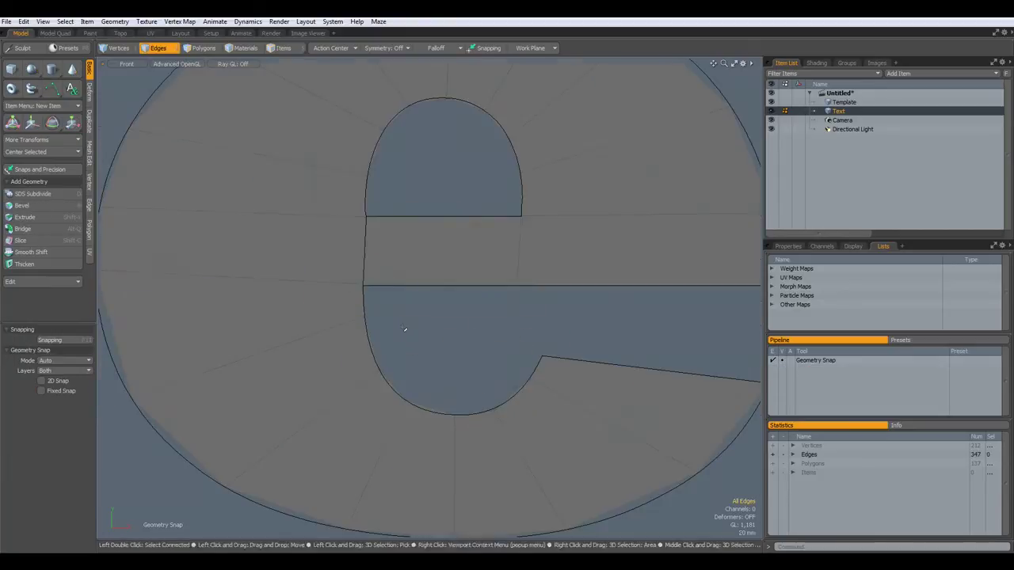
Loop slice the crossbar of the first "e" lengthwise and add a loop at about 20% just above it.
{"action": "left_click", "coordinate": [365, 253]}
{"action": "key", "text": "alt+c"}
{"action": "left_click_drag", "start_coordinate": [444, 309], "coordinate": [473, 307]}
{"action": "key", "text": "space"}
{"action": "key", "text": "alt+l"}
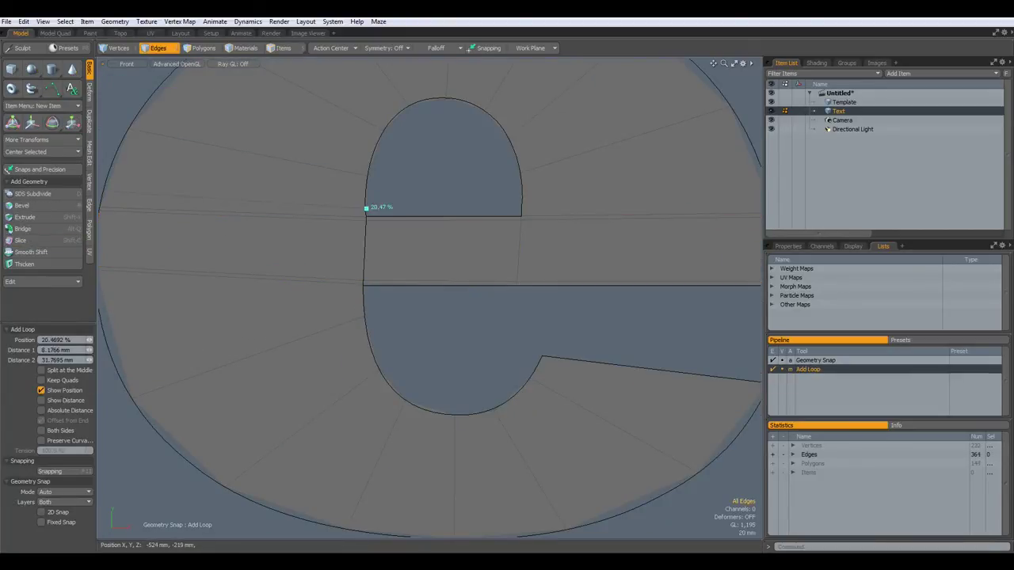
{"action": "left_click_drag", "start_coordinate": [417, 328], "coordinate": [550, 396], "text": "alt+shift"}
{"action": "scroll", "coordinate": [444, 364], "scroll_direction": "down", "scroll_amount": 2}
{"action": "scroll", "coordinate": [507, 355], "scroll_direction": "up", "scroll_amount": 2}
{"action": "key", "text": "space"}
Loop slice the first "e" across its crossbar near the counter's lower corner and through the neighbouring edges.
{"action": "left_click", "coordinate": [504, 360]}
{"action": "key", "text": "alt+c"}
{"action": "left_click_drag", "start_coordinate": [483, 387], "coordinate": [497, 386]}
{"action": "key", "text": "space"}
{"action": "left_click", "coordinate": [609, 287]}
{"action": "key", "text": "alt+c"}
{"action": "key", "text": "space"}
{"action": "left_click", "coordinate": [499, 255]}
Move the outer vertices of the first "e" onto the template outline with Element Move.
{"action": "key", "text": "t"}
{"action": "left_click_drag", "start_coordinate": [182, 206], "coordinate": [214, 162]}
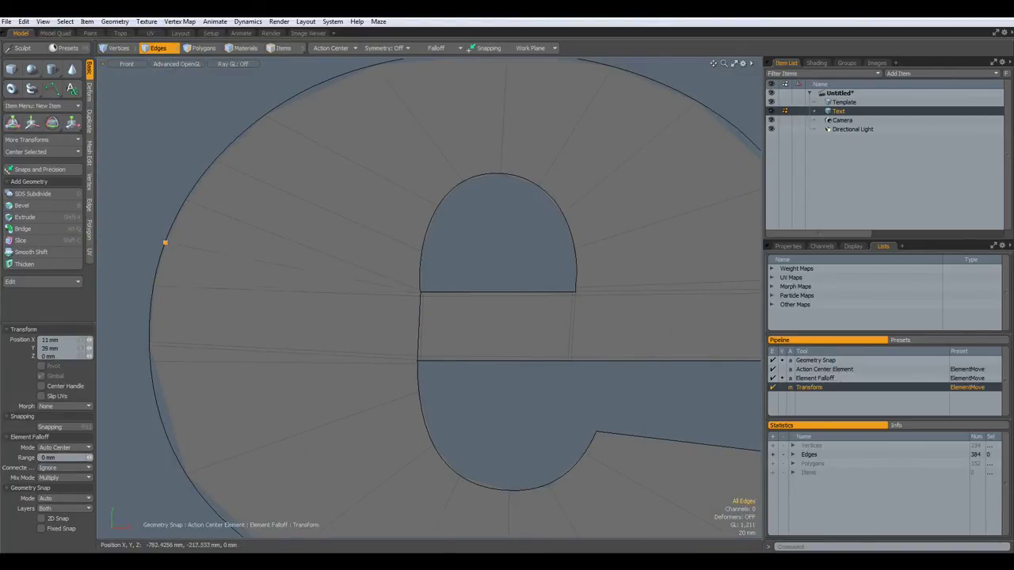
{"action": "key", "text": "space"}
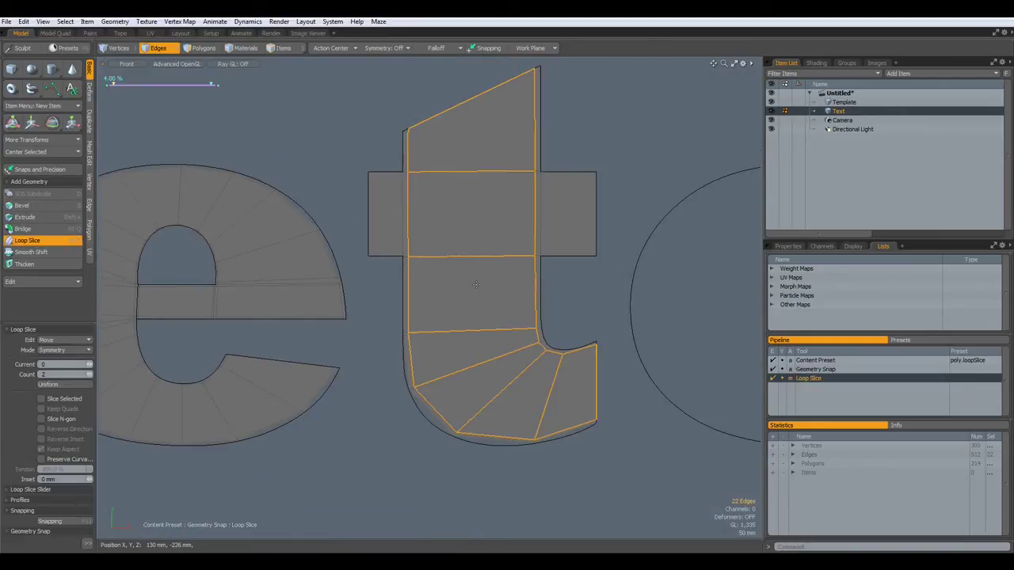
Loop slice the "t" through the edges of its crossbar.
{"action": "double_click", "coordinate": [388, 174]}
{"action": "left_click", "coordinate": [402, 151]}
{"action": "key", "text": "alt+c"}
{"action": "left_click", "coordinate": [492, 161]}
{"action": "key", "text": "space"}
Add support loops across the stem of the "t" beside its crossbar and near the tip of its hook.
{"action": "scroll", "coordinate": [558, 282], "scroll_direction": "up", "scroll_amount": 2}
{"action": "key", "text": "c"}
{"action": "left_click", "coordinate": [527, 249]}
{"action": "key", "text": "space"}
{"action": "key", "text": "c"}
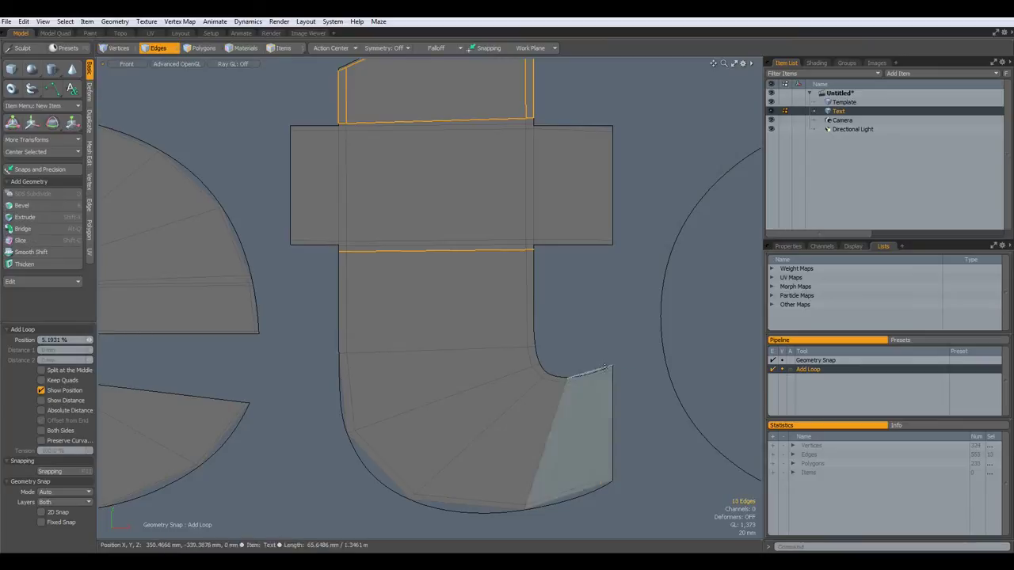
{"action": "left_click", "coordinate": [608, 368]}
{"action": "scroll", "coordinate": [610, 369], "scroll_direction": "down", "scroll_amount": 3}
{"action": "scroll", "coordinate": [630, 320], "scroll_direction": "up", "scroll_amount": 3}
{"action": "key", "text": "space"}
Loop slice the "r" through its top serif, stem and foot, and lengthwise through its middle.
{"action": "left_click", "coordinate": [419, 225]}
{"action": "key", "text": "alt+c"}
{"action": "left_click", "coordinate": [418, 332]}
{"action": "key", "text": "alt+c"}
{"action": "left_click", "coordinate": [419, 460]}
{"action": "key", "text": "alt+c"}
{"action": "left_click", "coordinate": [503, 264]}
{"action": "key", "text": "alt+c"}
{"action": "key", "text": "space"}
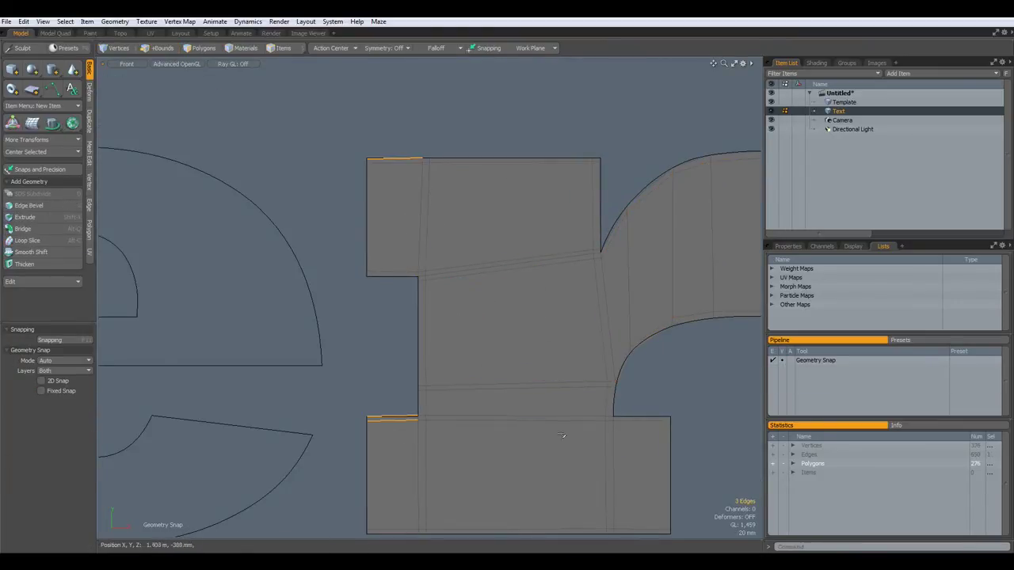
Slice the remaining support loops into the serifs and arm of the "r".
{"action": "scroll", "coordinate": [538, 400], "scroll_direction": "up", "scroll_amount": 5}
{"action": "key", "text": "q"}
{"action": "scroll", "coordinate": [655, 409], "scroll_direction": "down", "scroll_amount": 4}
{"action": "key", "text": "alt+shift+c"}
{"action": "left_click", "coordinate": [507, 386]}
{"action": "key", "text": "q"}
{"action": "key", "text": "alt+shift+c"}
{"action": "left_click", "coordinate": [654, 168]}
{"action": "left_click_drag", "start_coordinate": [653, 167], "coordinate": [657, 167]}
{"action": "key", "text": "q"}
{"action": "left_click", "coordinate": [697, 118]}
Turn on subdivision surfaces for the letter mesh and fit the whole word in view.
{"action": "scroll", "coordinate": [603, 338], "scroll_direction": "down", "scroll_amount": 8}
{"action": "scroll", "coordinate": [593, 374], "scroll_direction": "up", "scroll_amount": 2}
{"action": "key", "text": "a"}
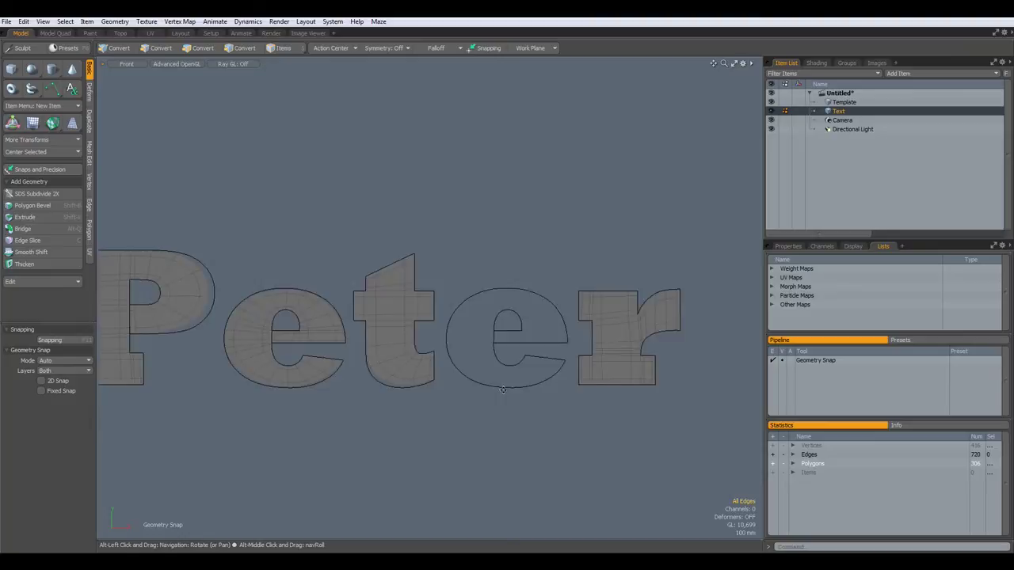
{"action": "key", "text": "2"}
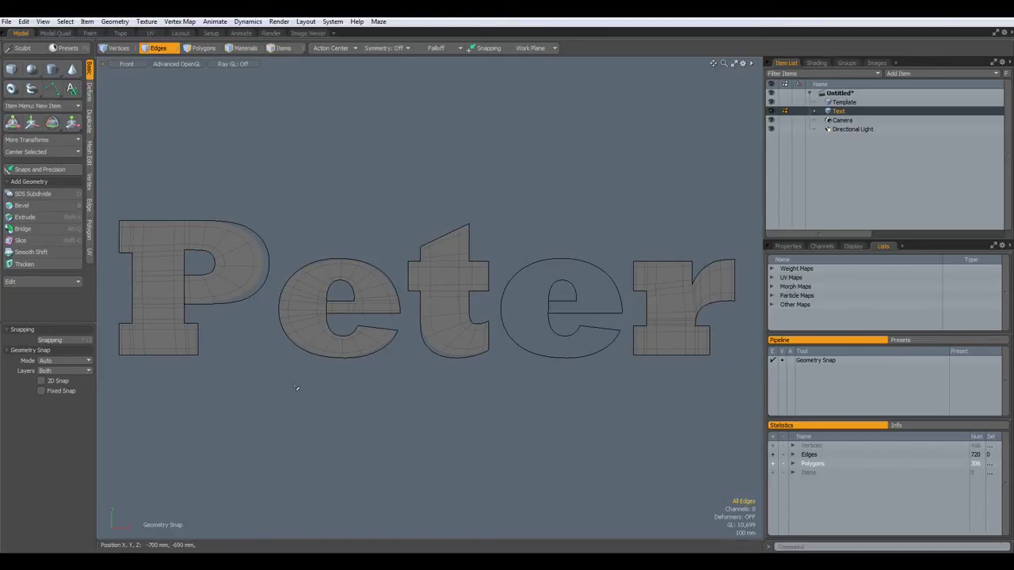
Move the outer edges of the bowl of the "P" outward onto the template outline with Element Move.
{"action": "key", "text": "t"}
{"action": "left_click_drag", "start_coordinate": [241, 357], "coordinate": [395, 397], "text": "alt+shift"}
{"action": "scroll", "coordinate": [365, 336], "scroll_direction": "up", "scroll_amount": 5}
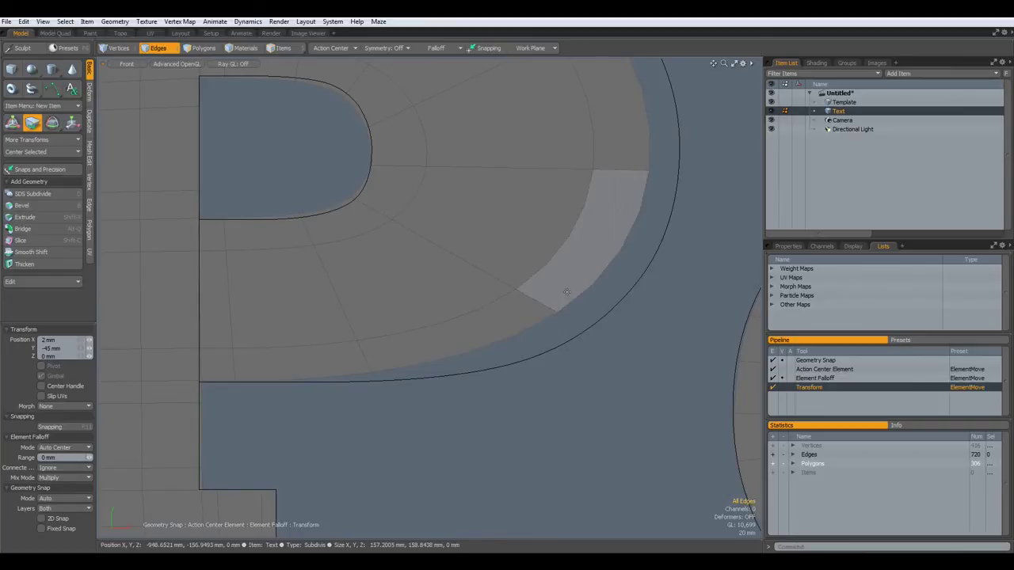
{"action": "scroll", "coordinate": [508, 268], "scroll_direction": "down", "scroll_amount": 3}
{"action": "scroll", "coordinate": [509, 267], "scroll_direction": "up", "scroll_amount": 5}
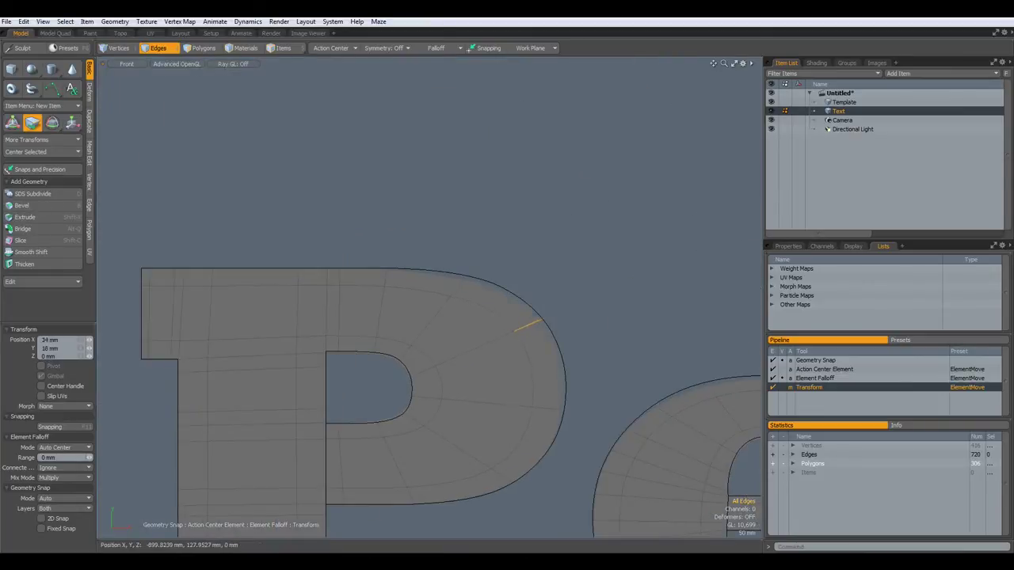
{"action": "scroll", "coordinate": [299, 277], "scroll_direction": "down", "scroll_amount": 4}
{"action": "scroll", "coordinate": [306, 301], "scroll_direction": "up", "scroll_amount": 4}
Add a support loop across the first "e" close to the open end of its tail.
{"action": "left_click_drag", "start_coordinate": [193, 307], "coordinate": [535, 220], "text": "alt"}
{"action": "left_click_drag", "start_coordinate": [603, 438], "coordinate": [508, 234], "text": "alt"}
{"action": "left_click_drag", "start_coordinate": [611, 396], "coordinate": [292, 388], "text": "alt"}
{"action": "key", "text": "space"}
{"action": "key", "text": "alt+l"}
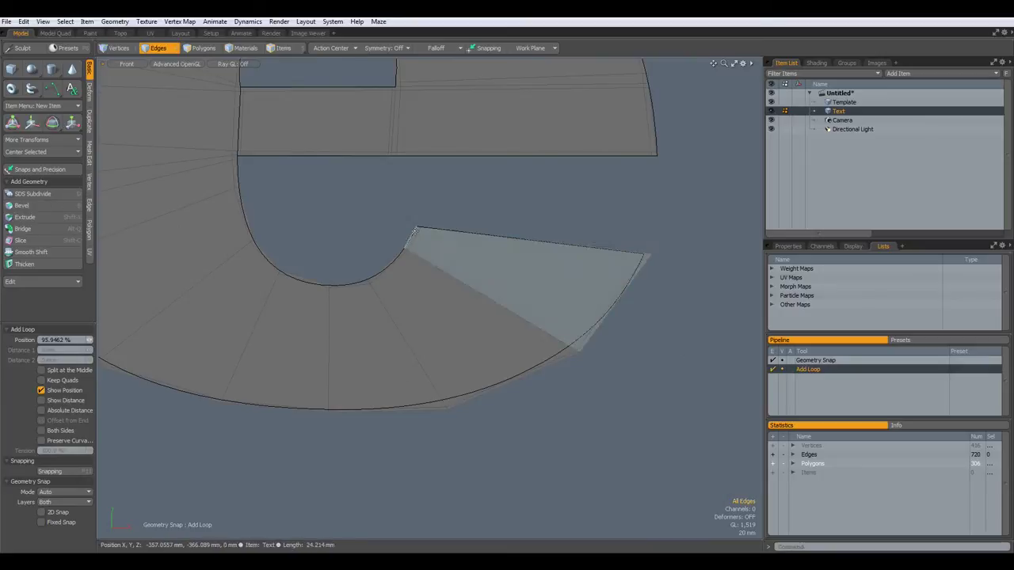
{"action": "left_click", "coordinate": [636, 269]}
{"action": "key", "text": "space"}
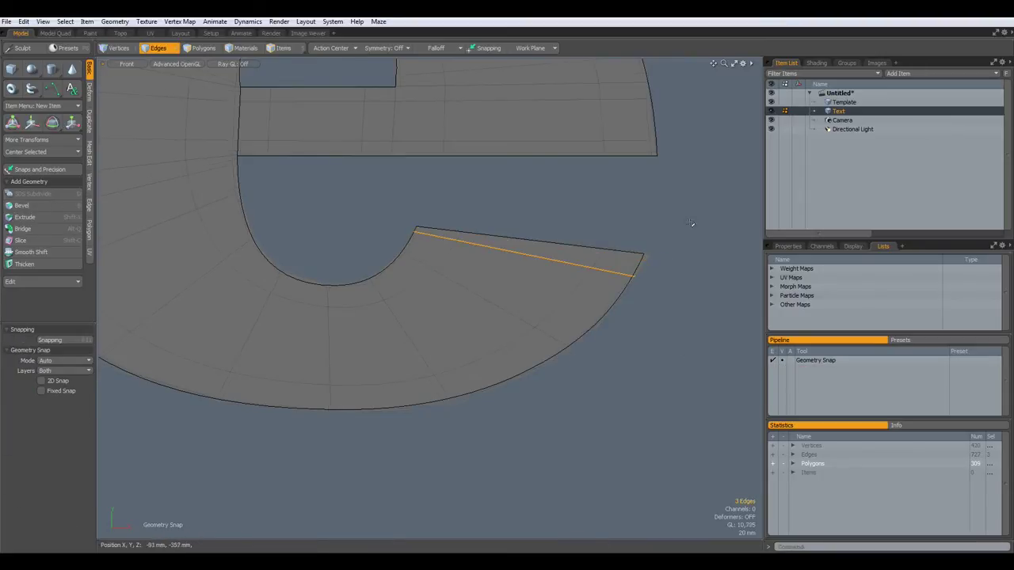
Move the edges along the inner and outer curves of the first "e" onto the template outline with Element Move.
{"action": "key", "text": "t"}
{"action": "left_click_drag", "start_coordinate": [250, 259], "coordinate": [384, 247], "text": "alt"}
{"action": "scroll", "coordinate": [384, 247], "scroll_direction": "up", "scroll_amount": 2}
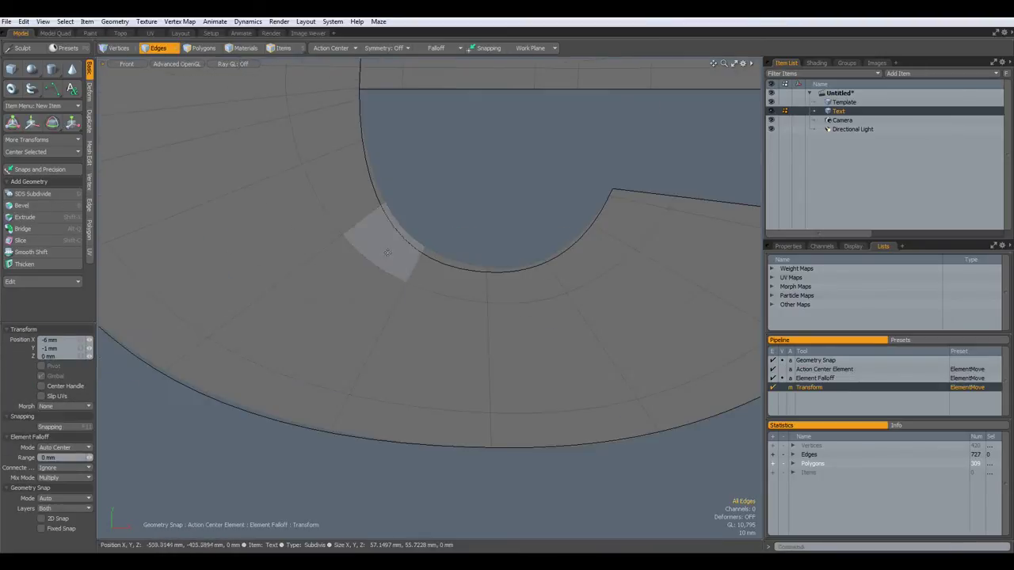
{"action": "left_click_drag", "start_coordinate": [611, 236], "coordinate": [613, 239]}
{"action": "scroll", "coordinate": [612, 238], "scroll_direction": "down", "scroll_amount": 4}
{"action": "left_click_drag", "start_coordinate": [544, 142], "coordinate": [484, 351], "text": "alt"}
{"action": "scroll", "coordinate": [484, 351], "scroll_direction": "up", "scroll_amount": 4}
{"action": "left_click_drag", "start_coordinate": [496, 190], "coordinate": [499, 194]}
{"action": "left_click_drag", "start_coordinate": [720, 311], "coordinate": [726, 308]}
{"action": "scroll", "coordinate": [723, 308], "scroll_direction": "down", "scroll_amount": 5}
{"action": "left_click_drag", "start_coordinate": [713, 301], "coordinate": [374, 345], "text": "alt"}
{"action": "scroll", "coordinate": [301, 272], "scroll_direction": "up", "scroll_amount": 2}
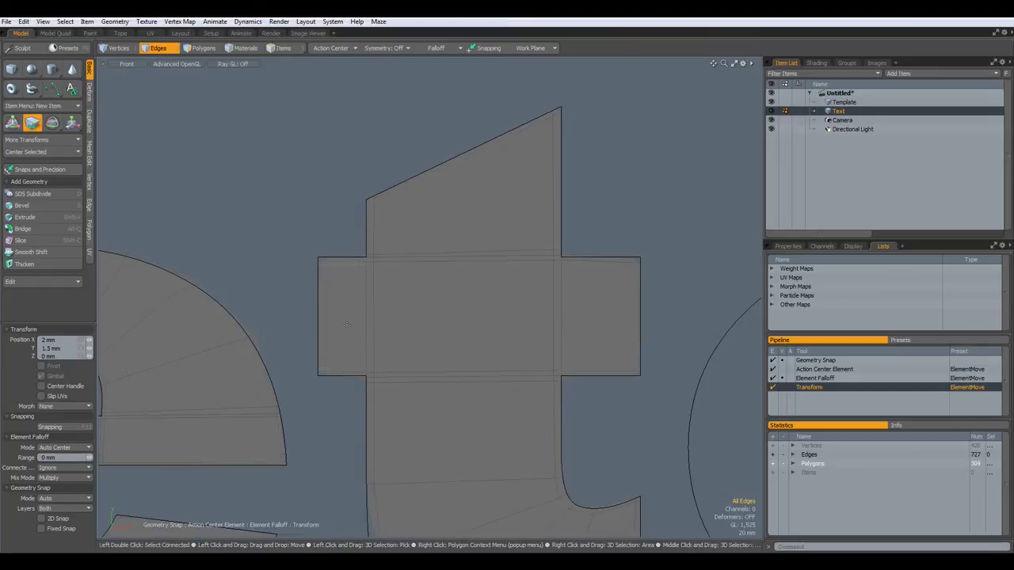
Loop slice the crossbar arms of the "t" and fit its lower curve to the template outline.
{"action": "key", "text": "alt+c"}
{"action": "left_click_drag", "start_coordinate": [596, 375], "coordinate": [583, 376]}
{"action": "key", "text": "Escape"}
{"action": "left_click_drag", "start_coordinate": [519, 483], "coordinate": [487, 263], "text": "alt"}
{"action": "key", "text": "t"}
{"action": "scroll", "coordinate": [555, 293], "scroll_direction": "down", "scroll_amount": 3}
{"action": "scroll", "coordinate": [491, 272], "scroll_direction": "up", "scroll_amount": 3}
{"action": "scroll", "coordinate": [476, 380], "scroll_direction": "down", "scroll_amount": 5}
{"action": "key", "text": "space"}
{"action": "key", "text": "a"}
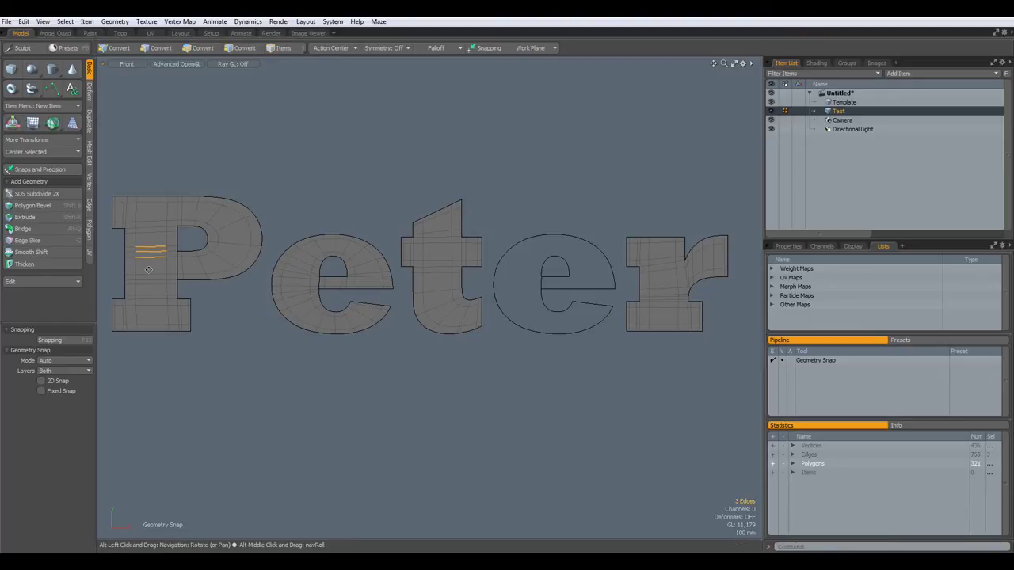
Loop slice the stem of the "P" lengthwise with the mode set to Uniform and a count of 3.
{"action": "key", "text": "alt+c"}
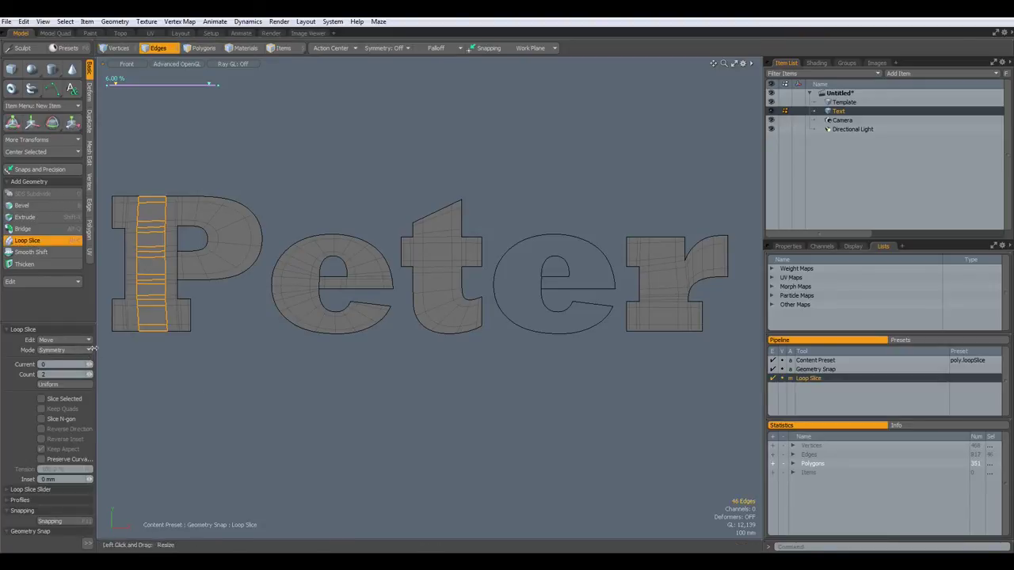
{"action": "left_click", "coordinate": [88, 350]}
{"action": "left_click", "coordinate": [75, 340]}
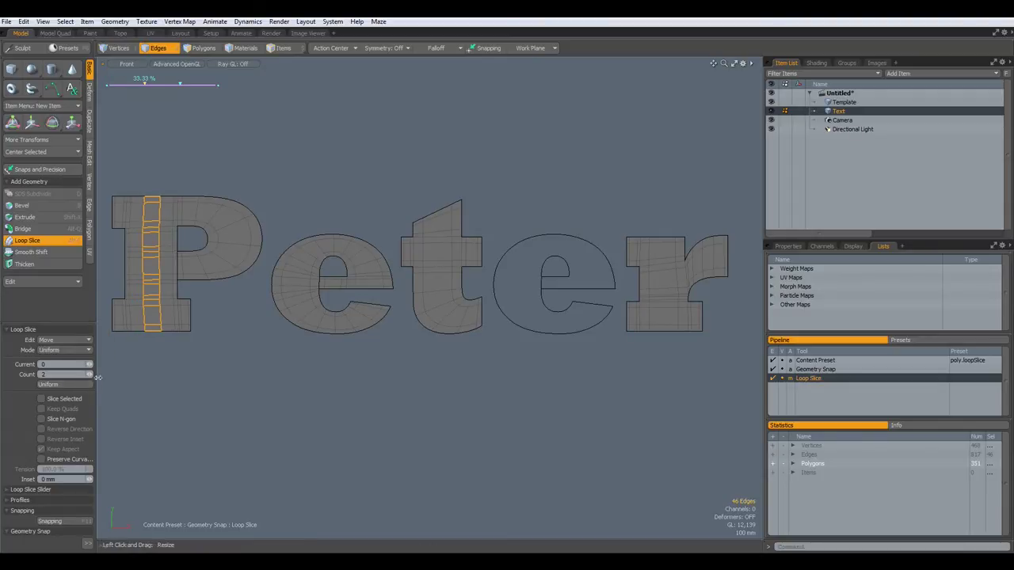
{"action": "left_click", "coordinate": [90, 375]}
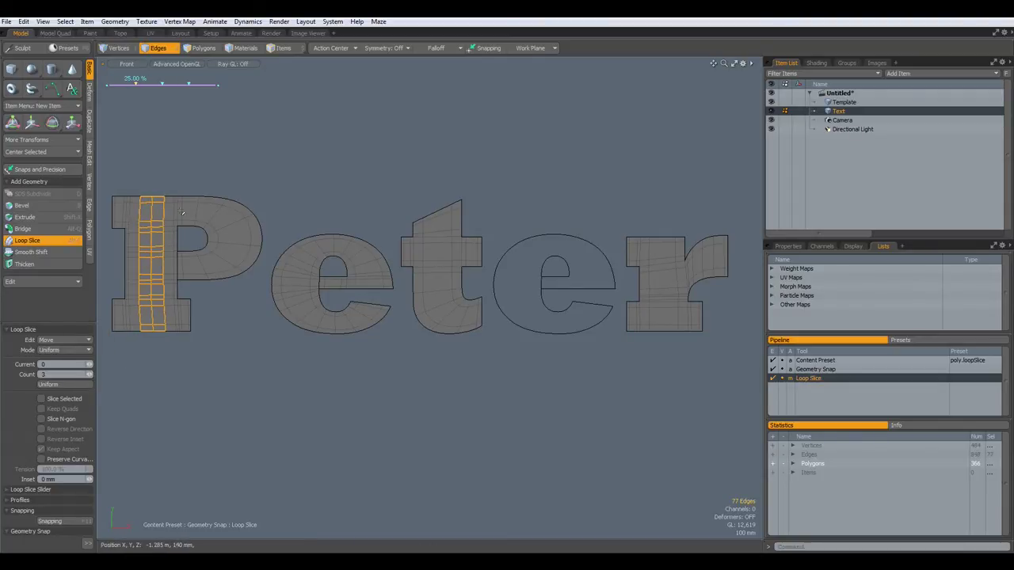
{"action": "key", "text": "space"}
Loop slice the "P" through the vertical edges above its counter with three uniform loops following the bowl.
{"action": "left_click_drag", "start_coordinate": [162, 213], "coordinate": [182, 213]}
{"action": "key", "text": "alt+c"}
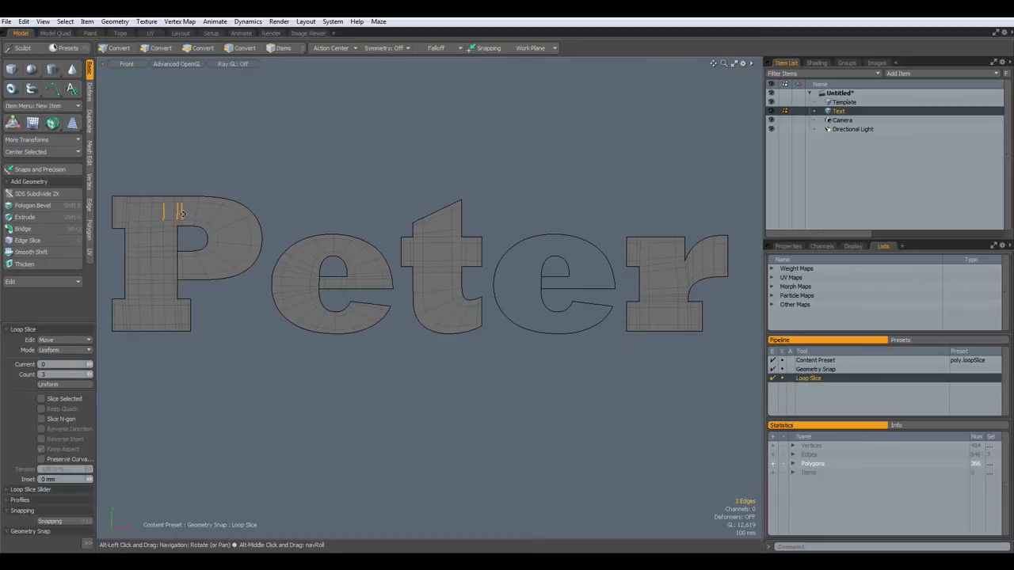
{"action": "left_click", "coordinate": [181, 212]}
{"action": "scroll", "coordinate": [333, 278], "scroll_direction": "up", "scroll_amount": 5}
{"action": "key", "text": "space"}
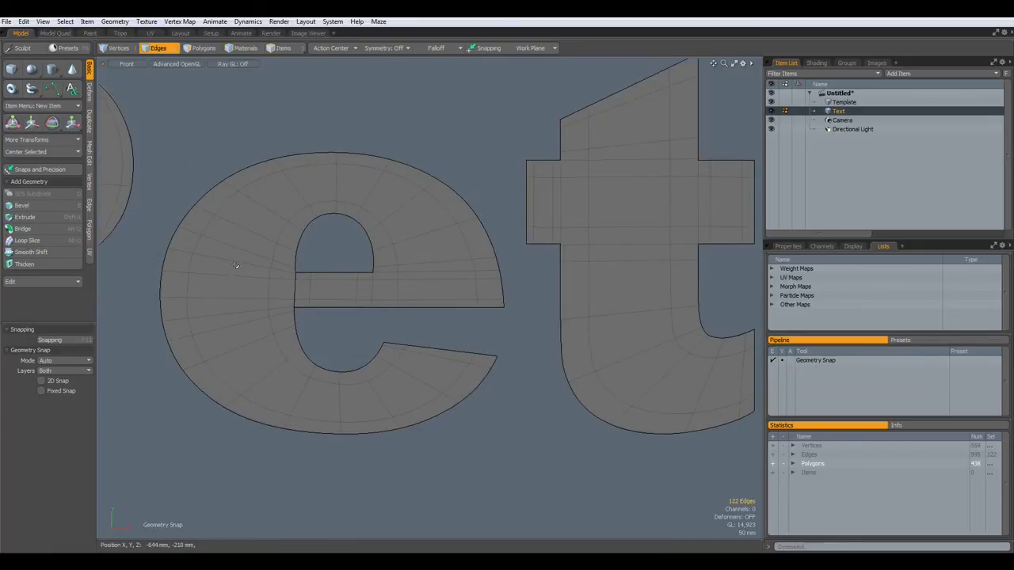
Loop slice the first "e" with three uniform loops around its ring and three across its crossbar.
{"action": "left_click_drag", "start_coordinate": [235, 278], "coordinate": [236, 281]}
{"action": "key", "text": "alt+c"}
{"action": "left_click", "coordinate": [237, 281]}
{"action": "key", "text": "space"}
{"action": "left_click_drag", "start_coordinate": [335, 271], "coordinate": [337, 288]}
{"action": "key", "text": "alt+c"}
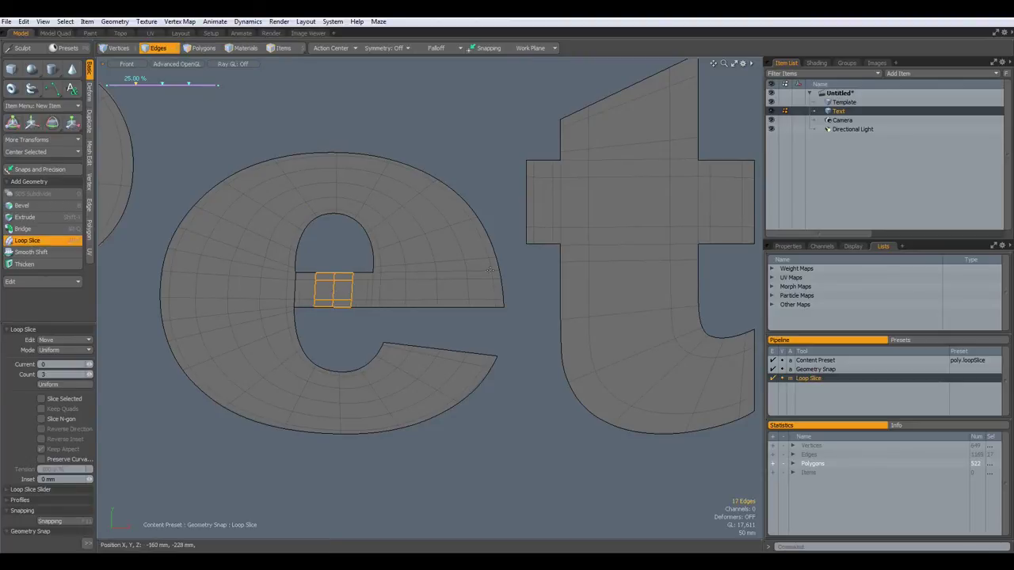
{"action": "key", "text": "space"}
Loop slice the stems of the "t" and the "r" lengthwise with three uniform loops each.
{"action": "left_click_drag", "start_coordinate": [639, 225], "coordinate": [651, 252]}
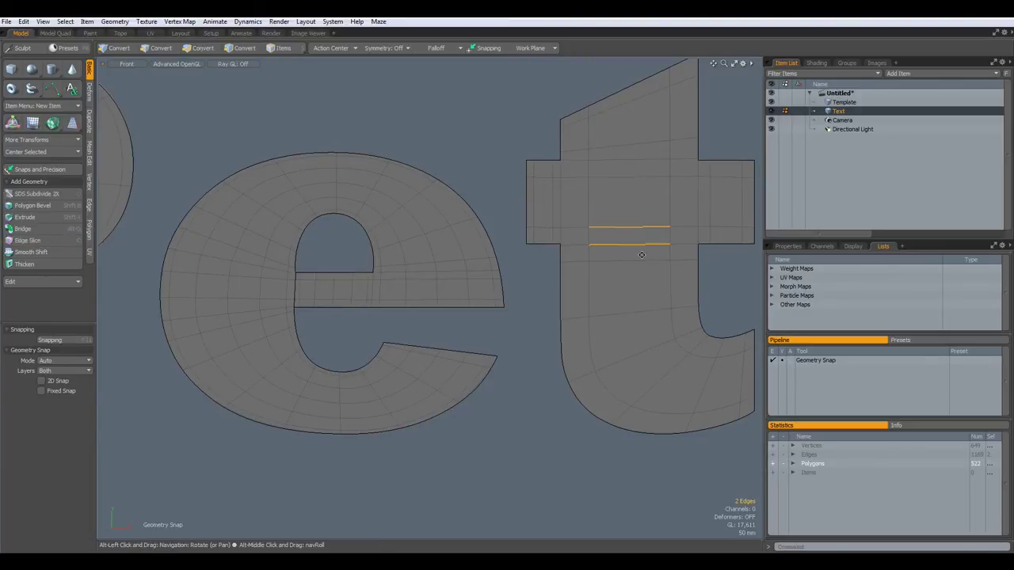
{"action": "key", "text": "alt+c"}
{"action": "left_click", "coordinate": [673, 262]}
{"action": "key", "text": "space"}
{"action": "left_click_drag", "start_coordinate": [714, 276], "coordinate": [24, 253], "text": "alt"}
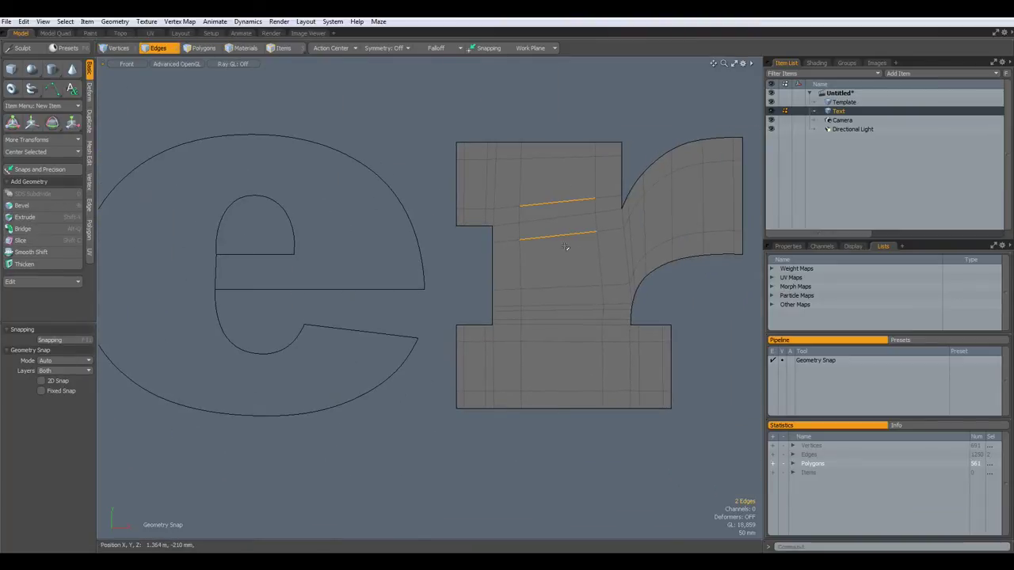
{"action": "key", "text": "alt"}
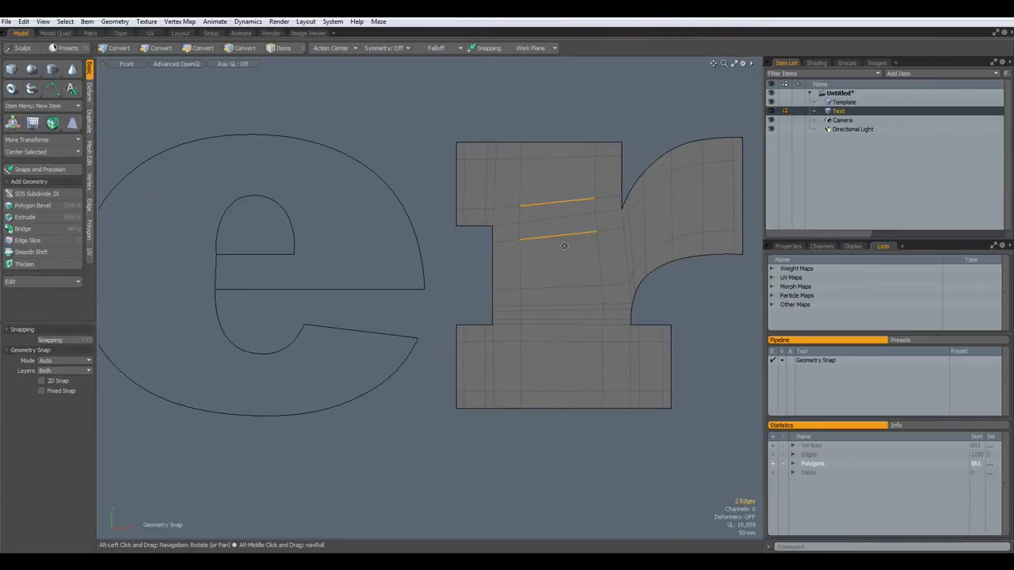
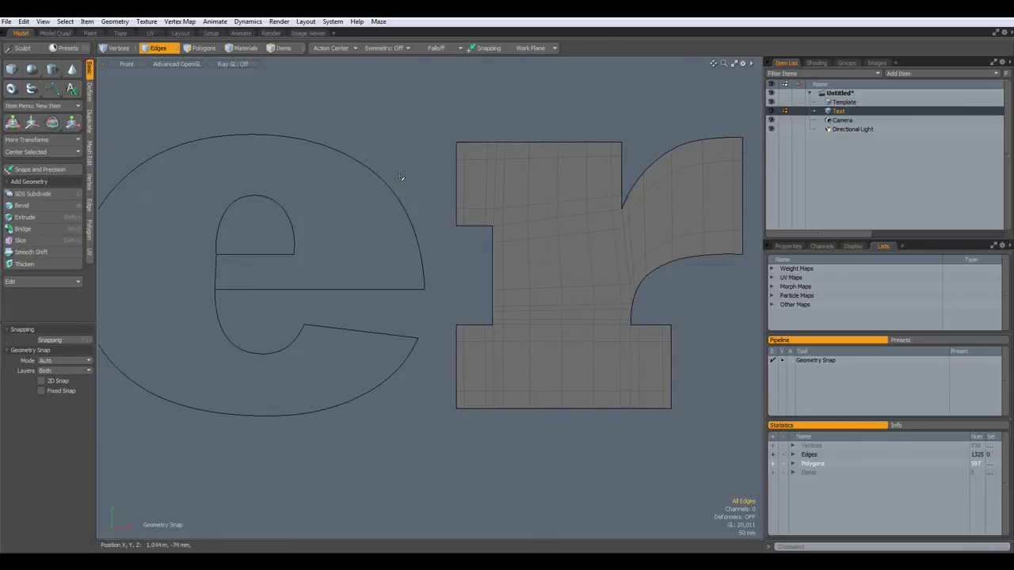
Select all connected polygons of the first "e" and copy and paste them in the same mesh.
{"action": "left_click_drag", "start_coordinate": [362, 394], "coordinate": [489, 386], "text": "alt"}
{"action": "key", "text": "2"}
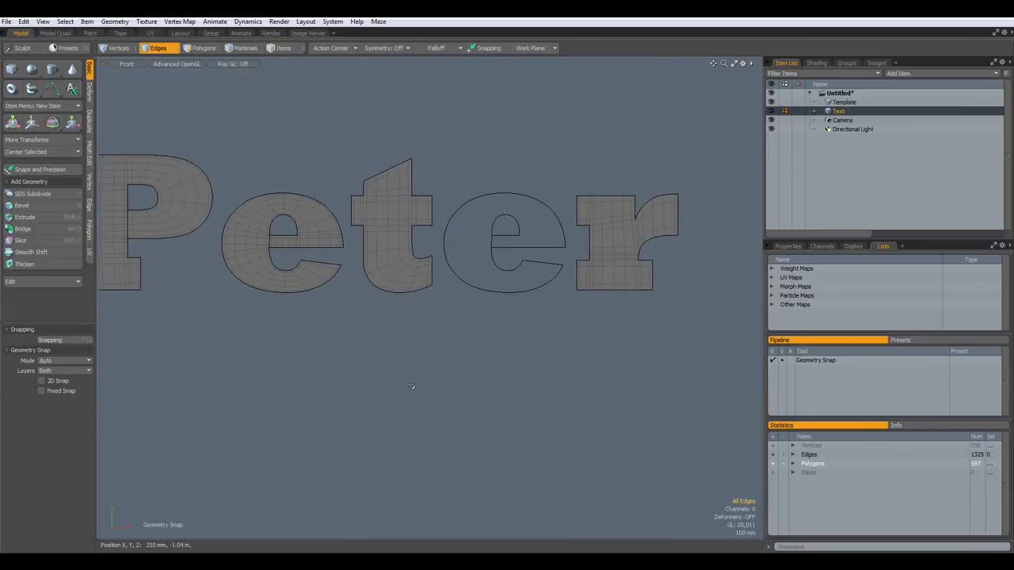
{"action": "key", "text": "3"}
{"action": "double_click", "coordinate": [279, 282]}
{"action": "key", "text": "ctrl"}
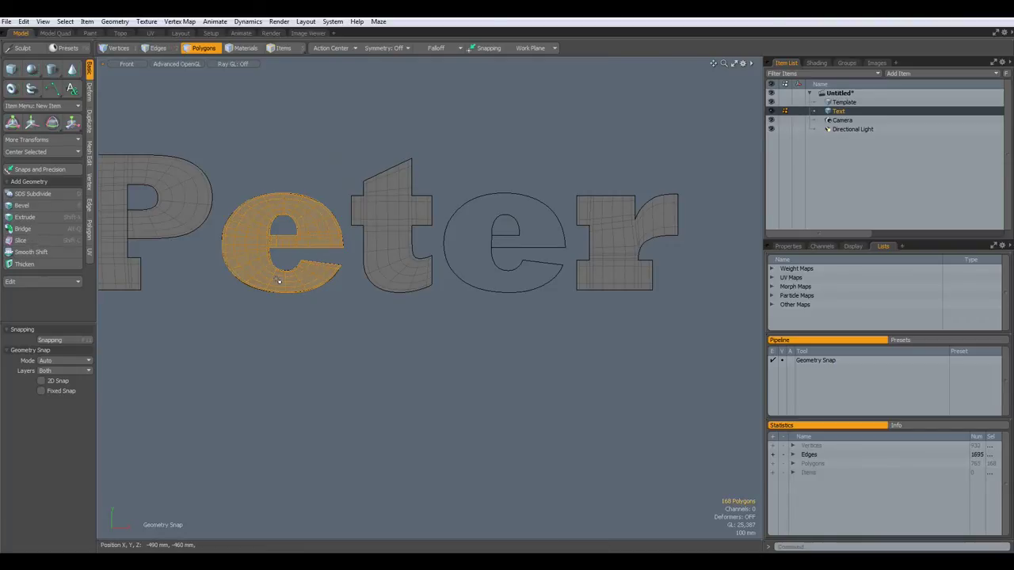
Move the selected "e" 1.215 m along X onto the outline of the second "e".
{"action": "key", "text": "w"}
{"action": "key", "text": "ctrl"}
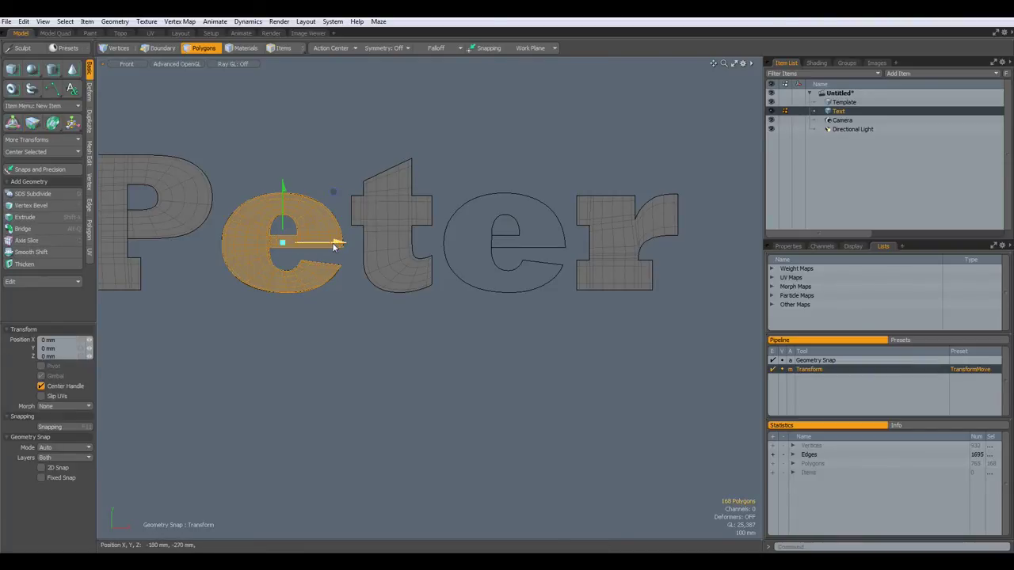
{"action": "left_click_drag", "start_coordinate": [337, 242], "coordinate": [558, 242], "text": "ctrl"}
{"action": "scroll", "coordinate": [347, 364], "scroll_direction": "down", "scroll_amount": 3}
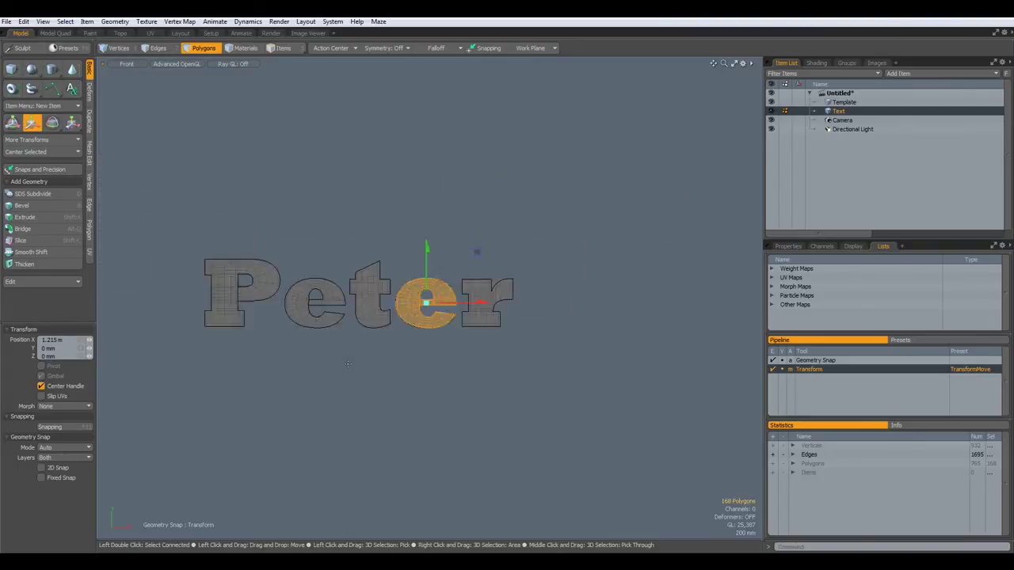
{"action": "scroll", "coordinate": [348, 364], "scroll_direction": "up", "scroll_amount": 2}
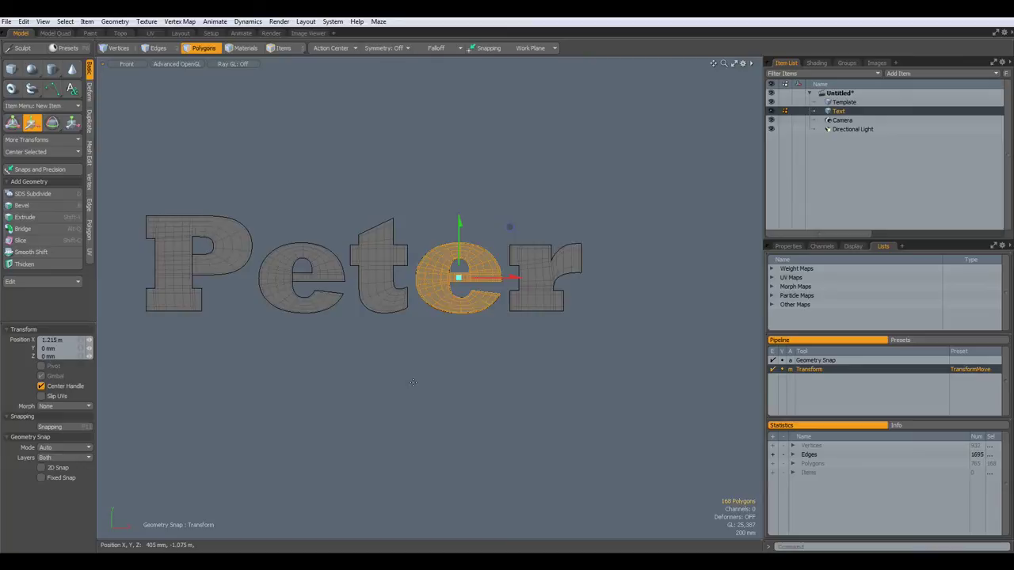
{"action": "scroll", "coordinate": [412, 385], "scroll_direction": "up", "scroll_amount": 2}
{"action": "left_click", "coordinate": [406, 406]}
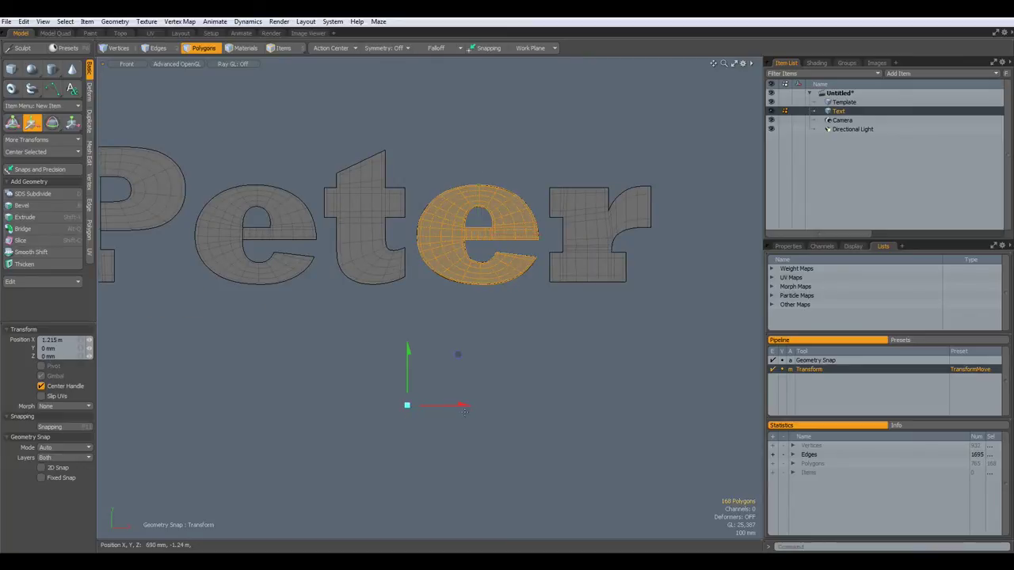
{"action": "key", "text": "space"}
{"action": "scroll", "coordinate": [453, 379], "scroll_direction": "down", "scroll_amount": 1}
{"action": "scroll", "coordinate": [453, 380], "scroll_direction": "up", "scroll_amount": 1}
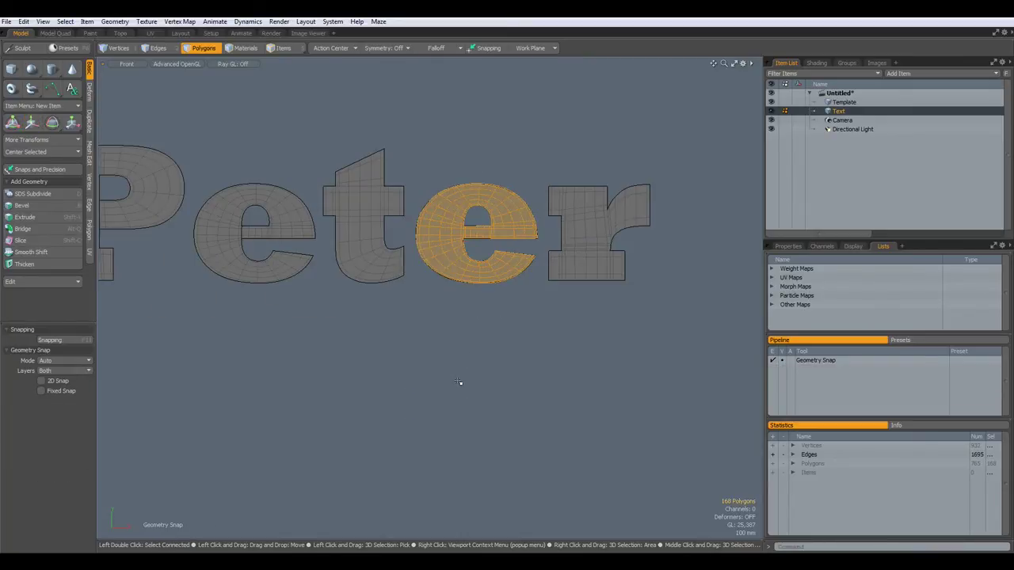
Hide the Template item and clear the polygon selection on the text.
{"action": "left_click", "coordinate": [771, 104]}
{"action": "left_click", "coordinate": [333, 351]}
{"action": "scroll", "coordinate": [424, 380], "scroll_direction": "down", "scroll_amount": 1}
Bend the whole text by -75° around the Y axis, starting the spine at the outer end of the "P".
{"action": "key", "text": "KP_1"}
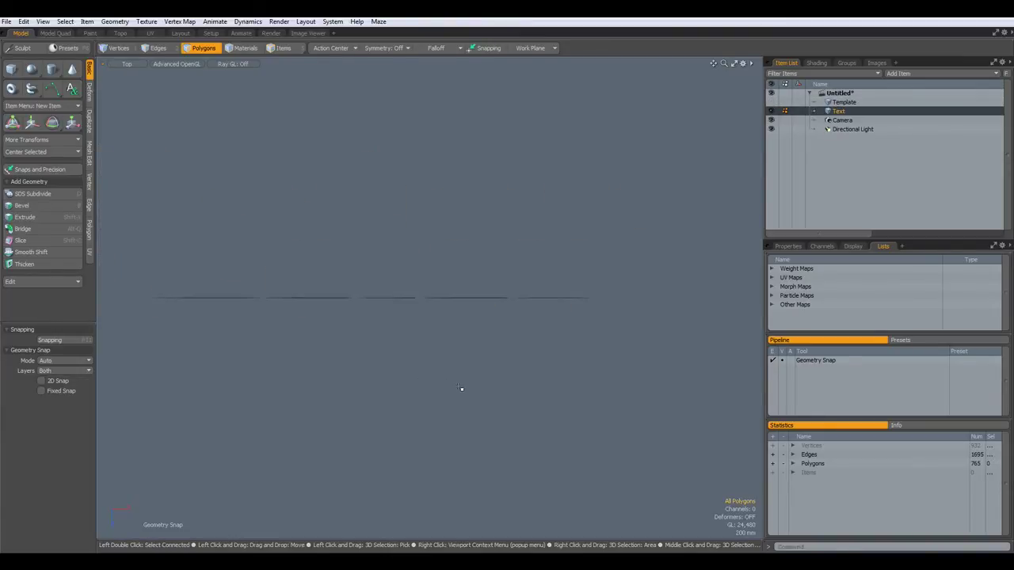
{"action": "left_click", "coordinate": [91, 94]}
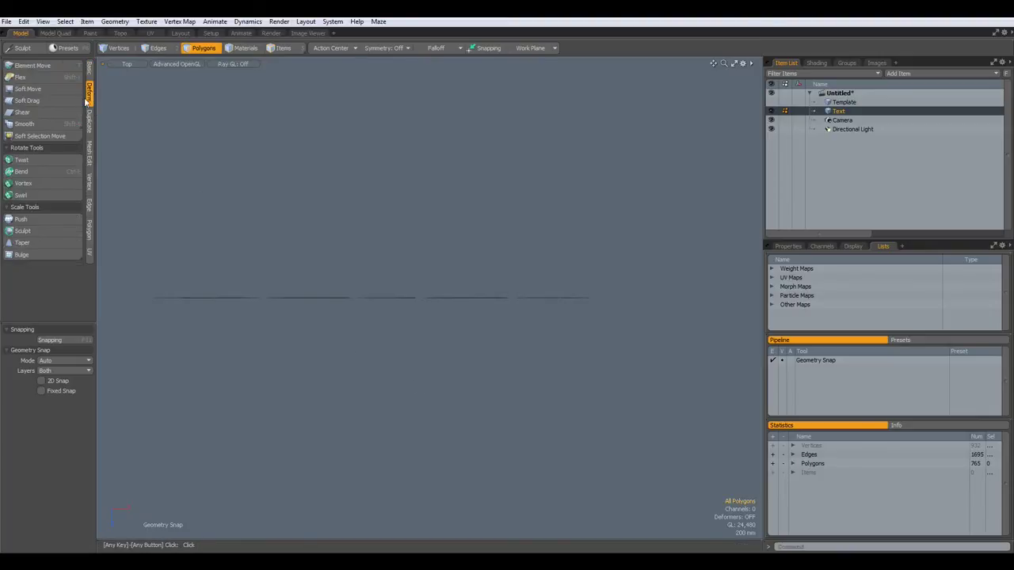
{"action": "left_click", "coordinate": [24, 172]}
{"action": "left_click", "coordinate": [150, 297]}
{"action": "key", "text": "ctrl+space"}
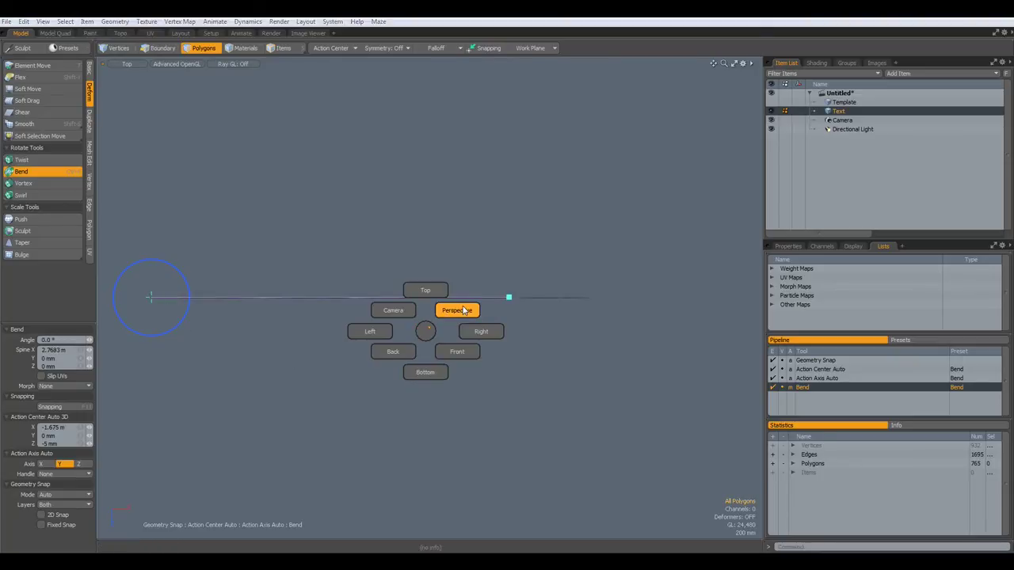
{"action": "left_click", "coordinate": [460, 310]}
{"action": "middle_click_drag", "start_coordinate": [420, 365], "coordinate": [219, 342]}
{"action": "left_click_drag", "start_coordinate": [261, 320], "coordinate": [277, 315]}
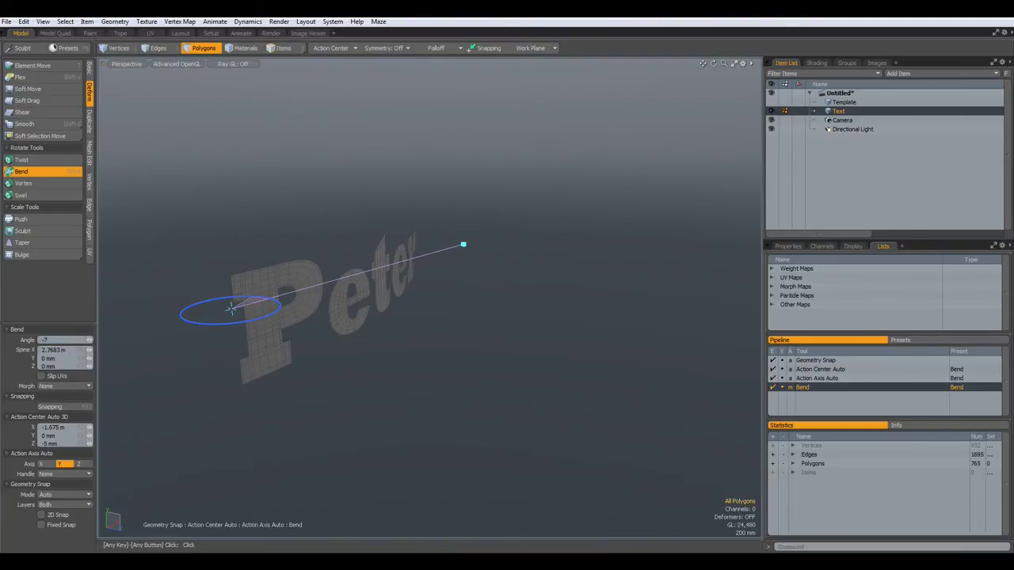
{"action": "key", "text": "Return"}
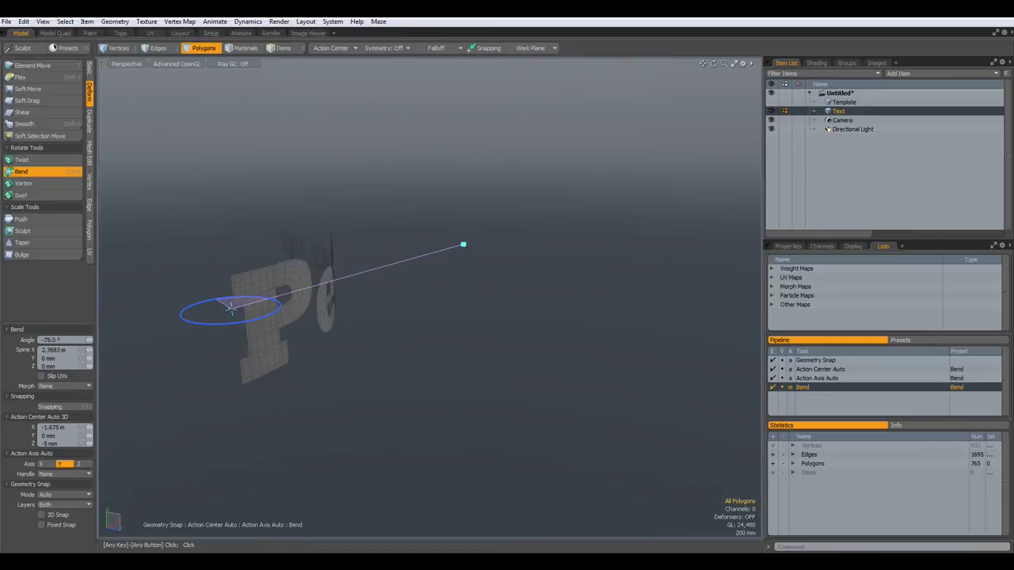
{"action": "left_click_drag", "start_coordinate": [498, 317], "coordinate": [511, 417], "text": "alt"}
{"action": "key", "text": "space"}
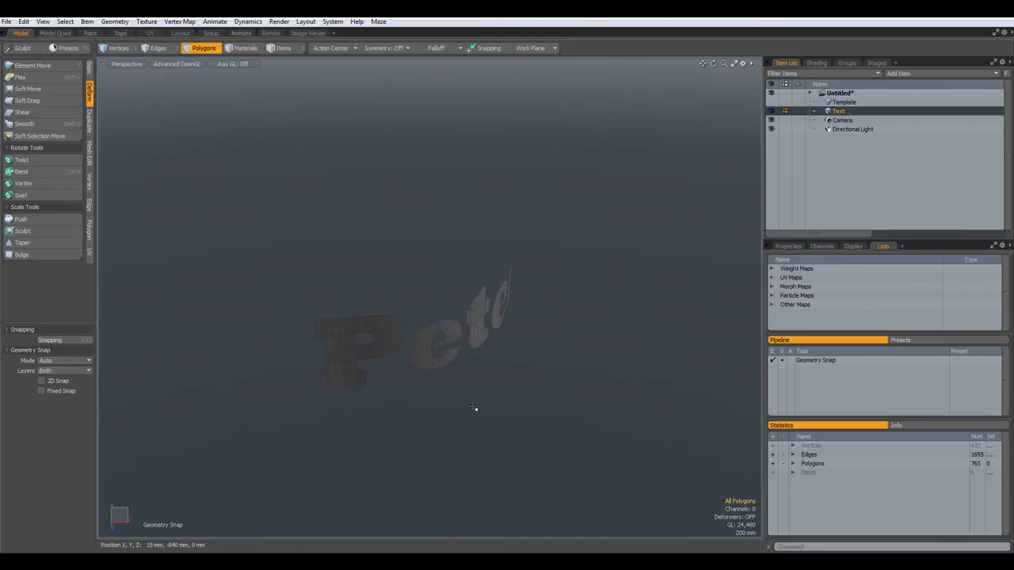
Try to center the bent text on all axes and check its placement from the top.
{"action": "left_click", "coordinate": [89, 73]}
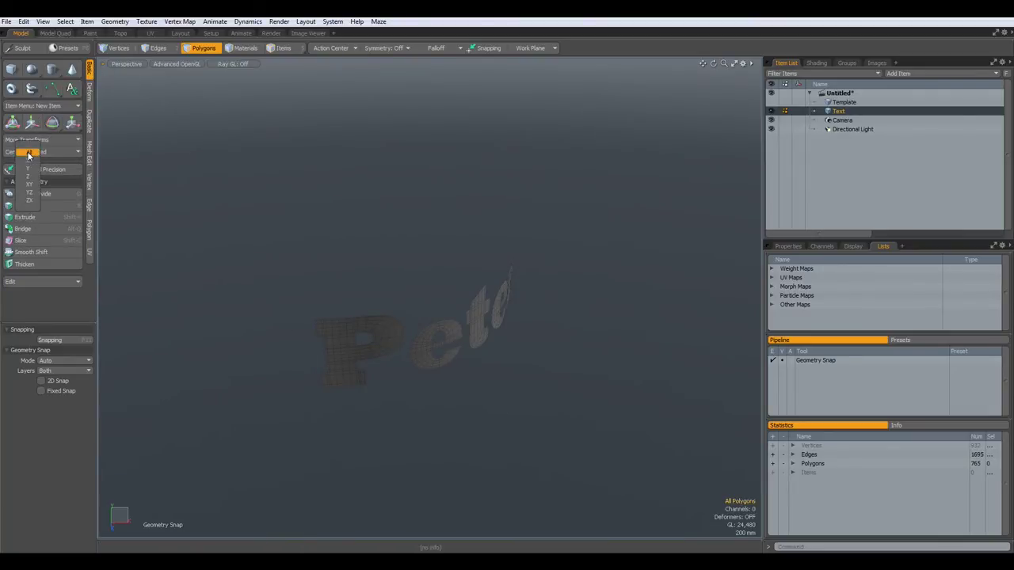
{"action": "left_click", "coordinate": [28, 153]}
{"action": "key", "text": "KP_1"}
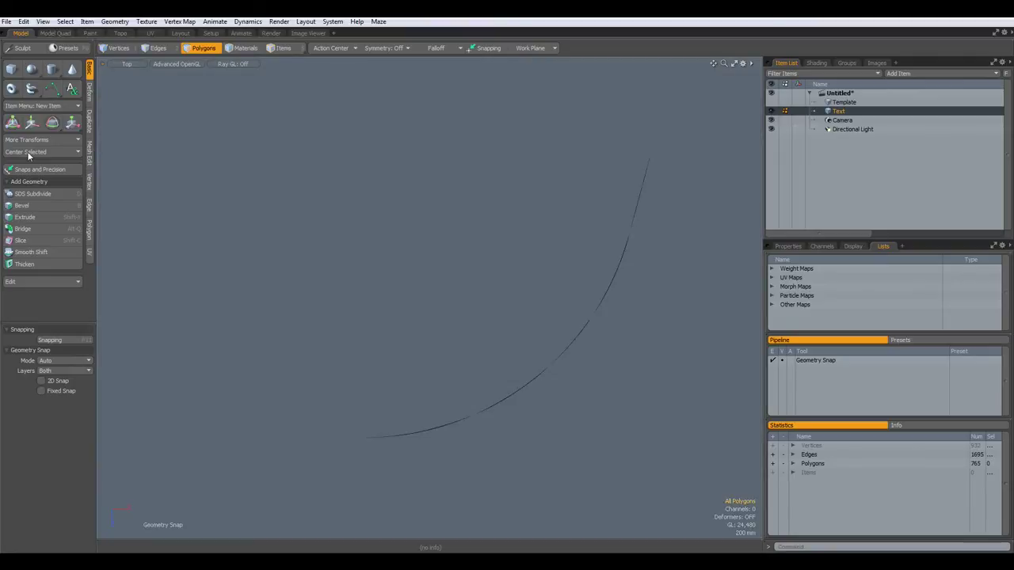
Show the workplane grid and rotate the bent text -44.2° around Y so both ends of the arc are level.
{"action": "left_click_drag", "start_coordinate": [632, 481], "coordinate": [550, 484], "text": "alt"}
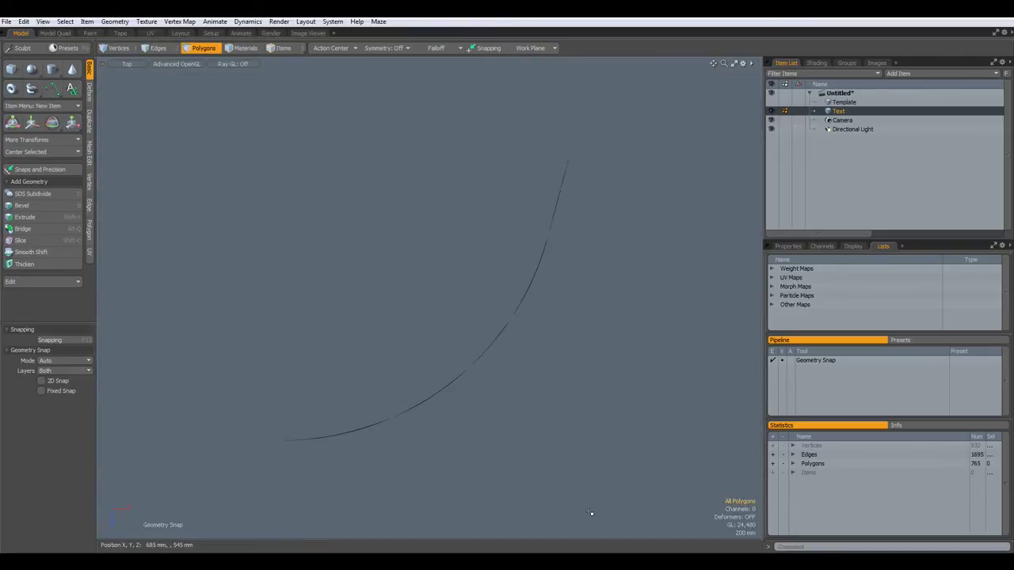
{"action": "key", "text": "ctrl+3"}
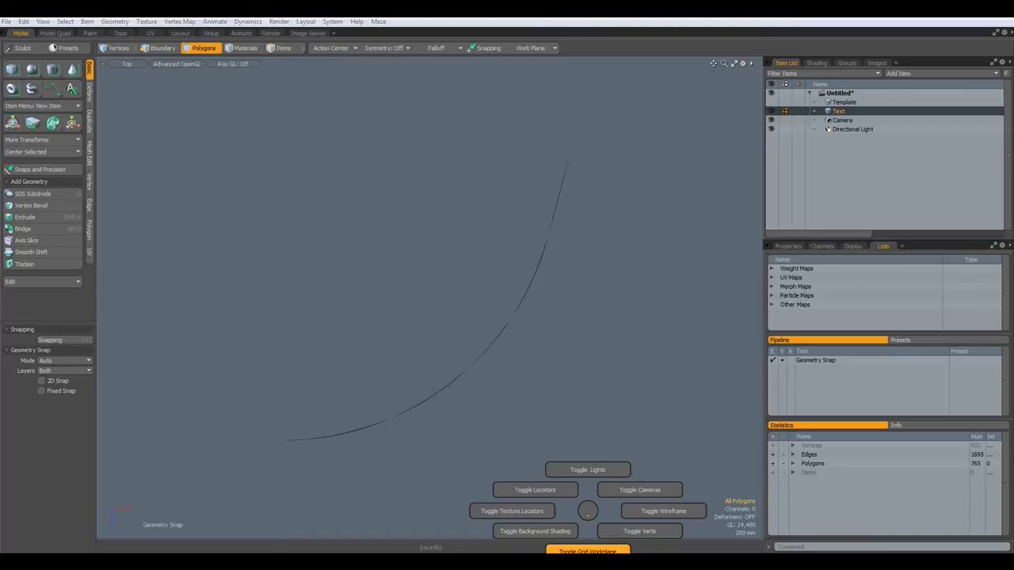
{"action": "left_click", "coordinate": [585, 548]}
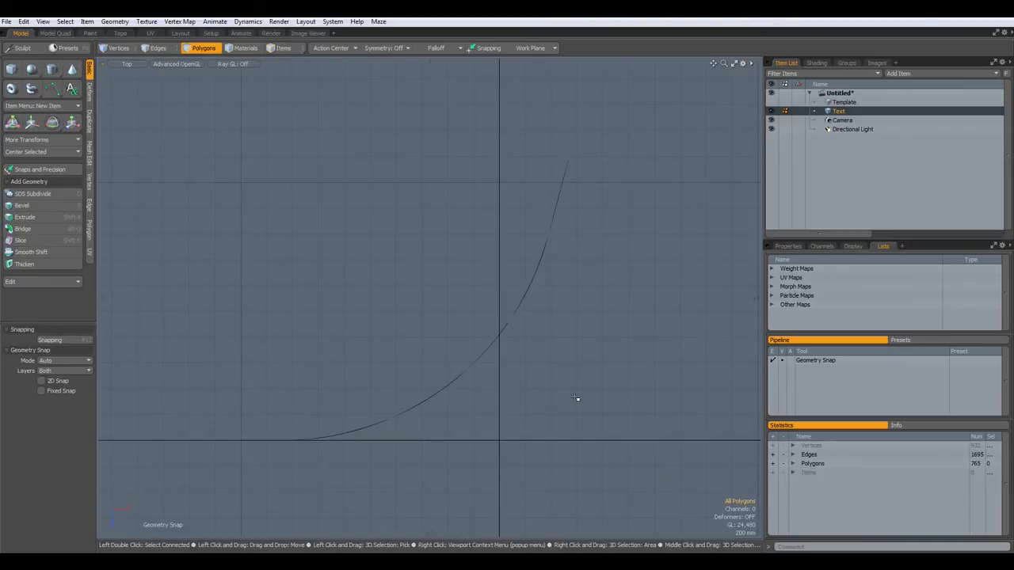
{"action": "key", "text": "e"}
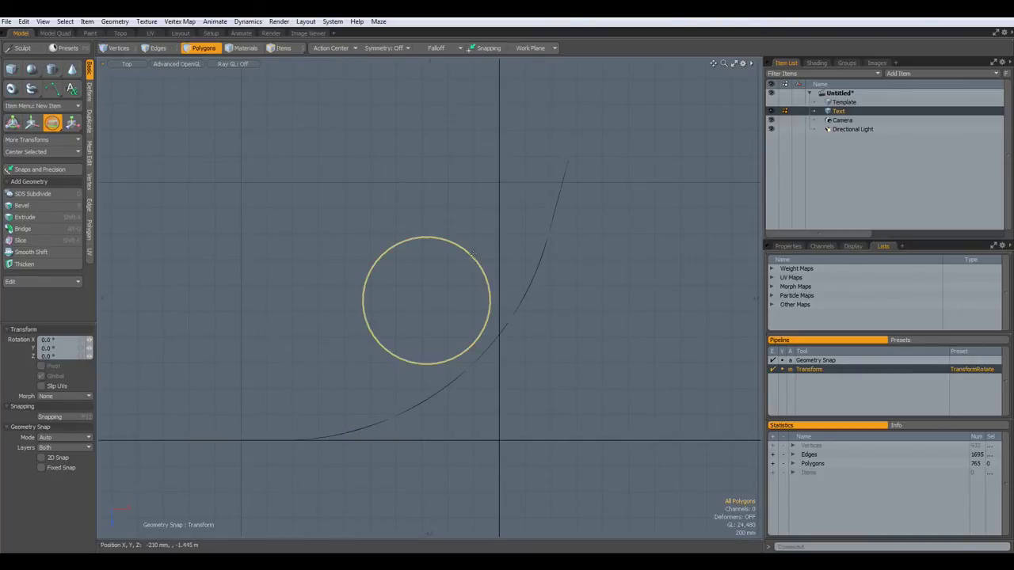
{"action": "left_click_drag", "start_coordinate": [475, 261], "coordinate": [610, 304]}
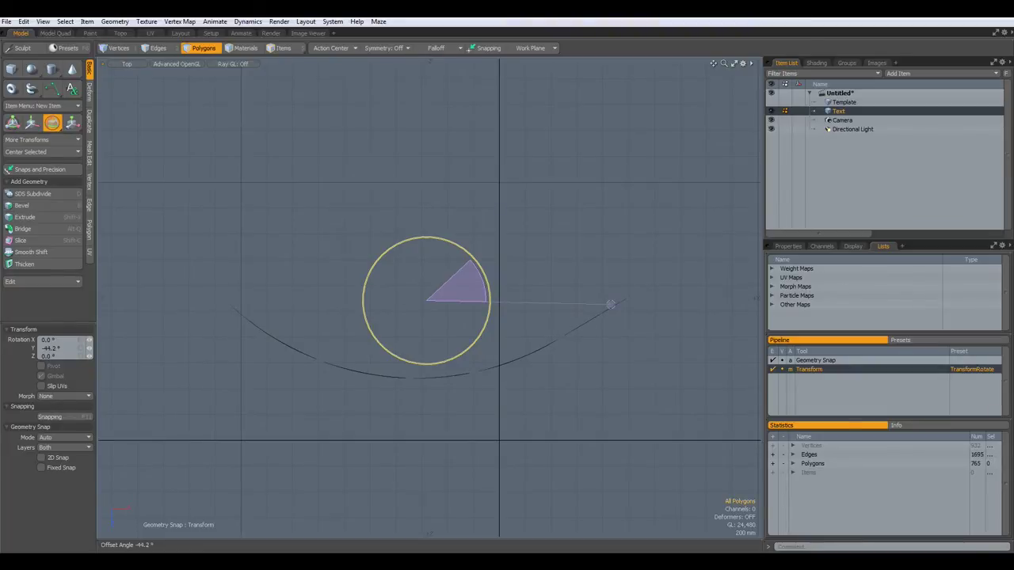
{"action": "left_click_drag", "start_coordinate": [610, 304], "coordinate": [611, 304]}
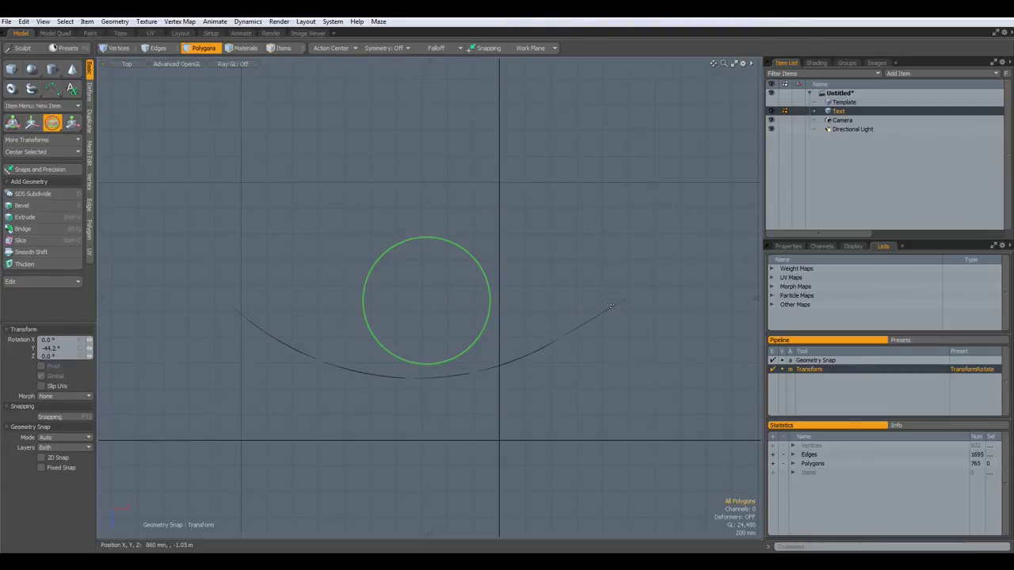
{"action": "key", "text": "space"}
Return to the perspective view and hide the workplane grid.
{"action": "key", "text": "ctrl+space"}
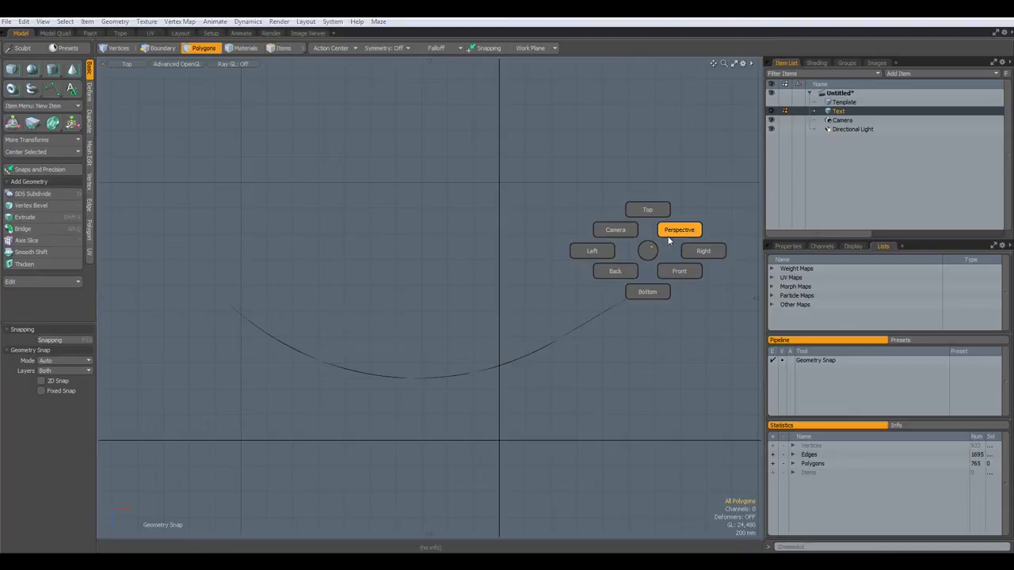
{"action": "left_click", "coordinate": [676, 232]}
{"action": "left_click_drag", "start_coordinate": [391, 443], "coordinate": [494, 472], "text": "alt"}
{"action": "key", "text": "ctrl+3"}
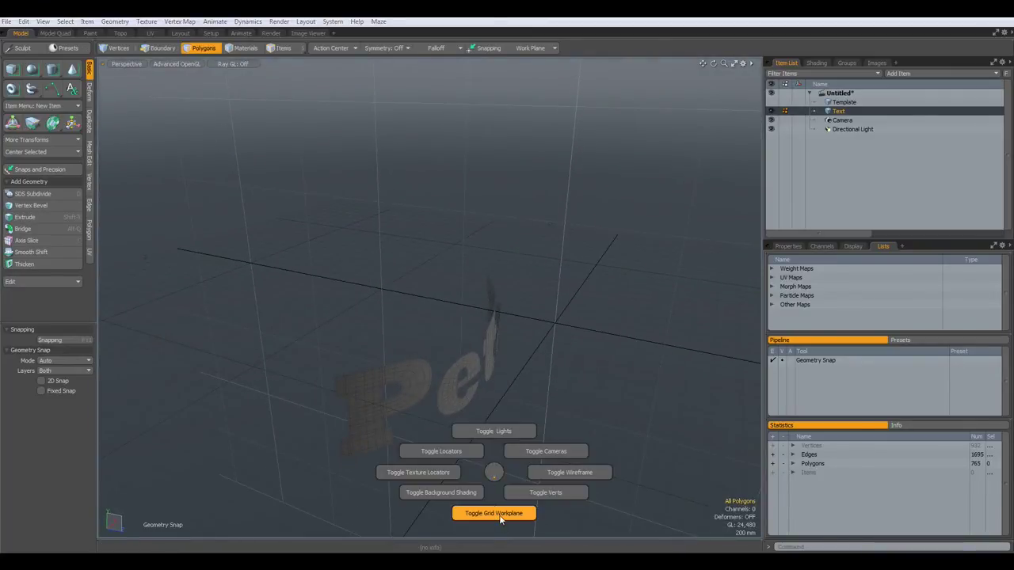
{"action": "left_click", "coordinate": [499, 516]}
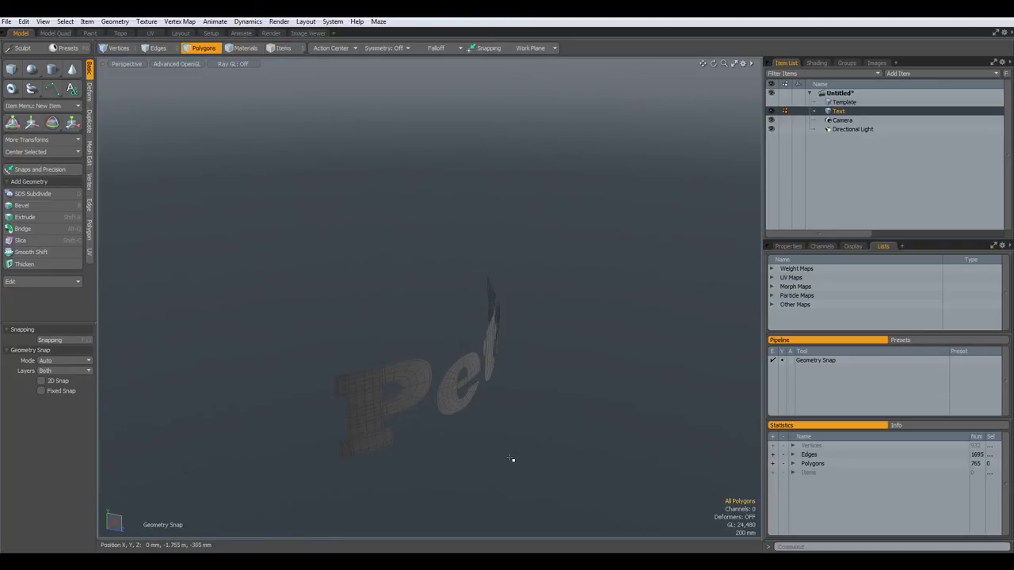
Try to give the letters depth with a Polygon Bevel using a 425 mm shift.
{"action": "key", "text": "b"}
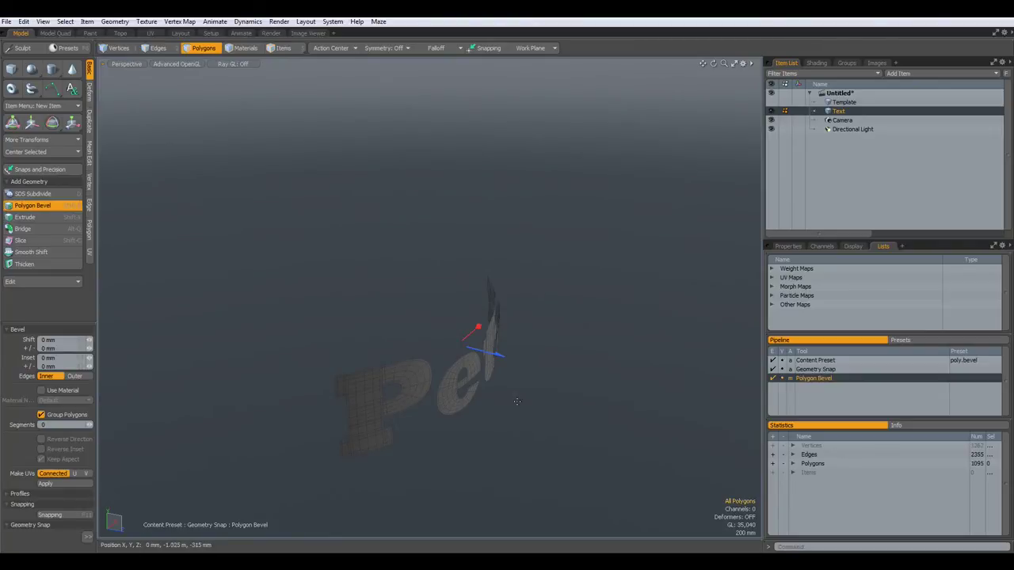
{"action": "left_click_drag", "start_coordinate": [497, 356], "coordinate": [539, 360]}
{"action": "left_click_drag", "start_coordinate": [369, 300], "coordinate": [455, 281], "text": "alt"}
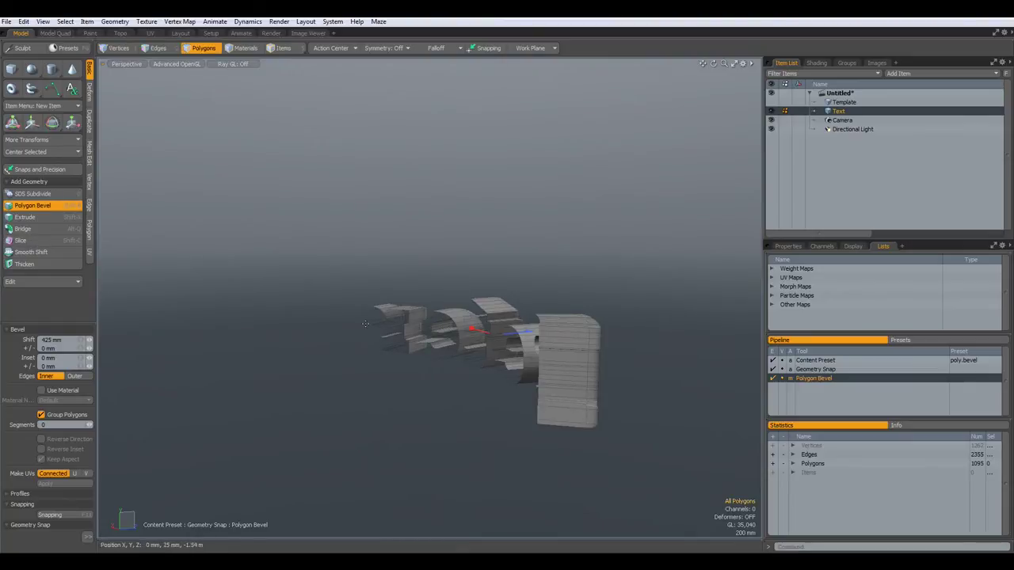
{"action": "left_click_drag", "start_coordinate": [551, 424], "coordinate": [549, 446], "text": "alt"}
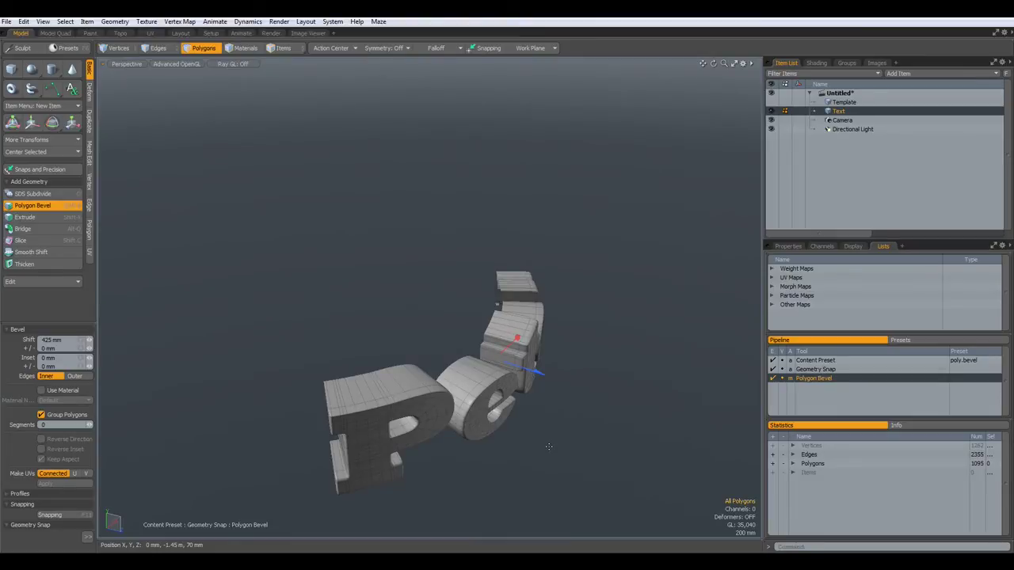
{"action": "left_click_drag", "start_coordinate": [545, 437], "coordinate": [518, 410], "text": "alt"}
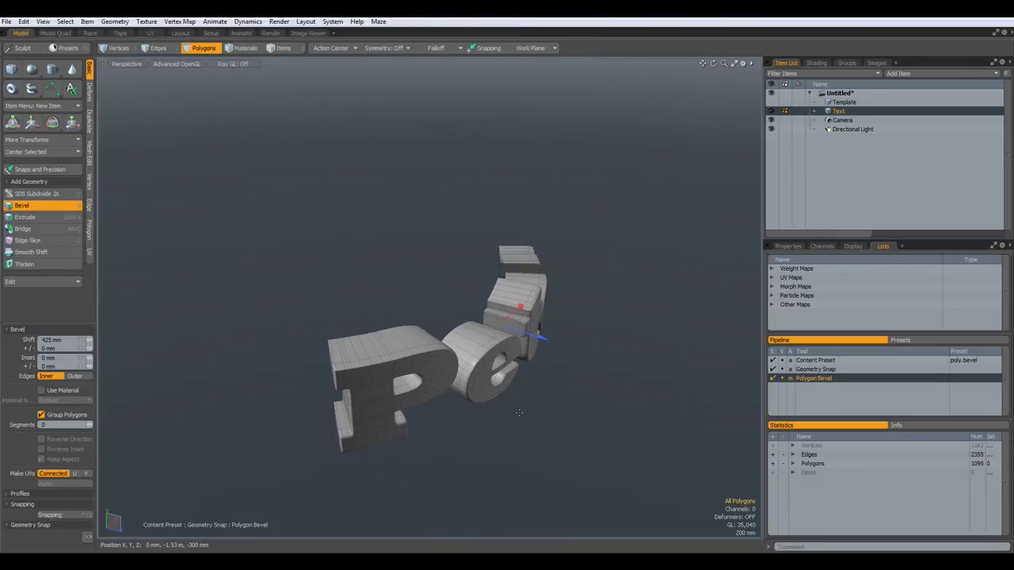
{"action": "key", "text": "ctrl+z"}
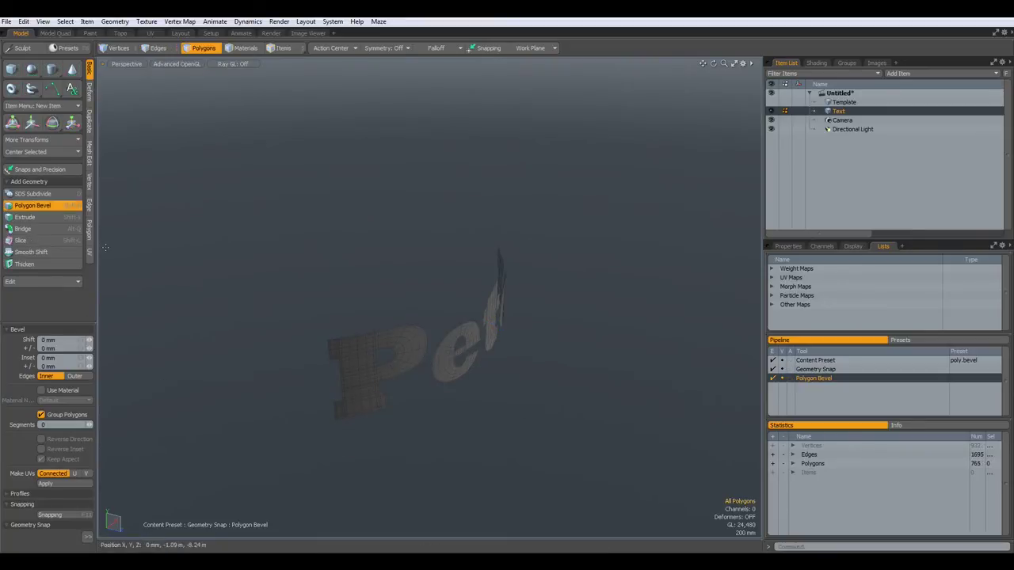
Thicken all polygons of the curved text to turn the flat letters into solid 3D shapes.
{"action": "left_click", "coordinate": [90, 228]}
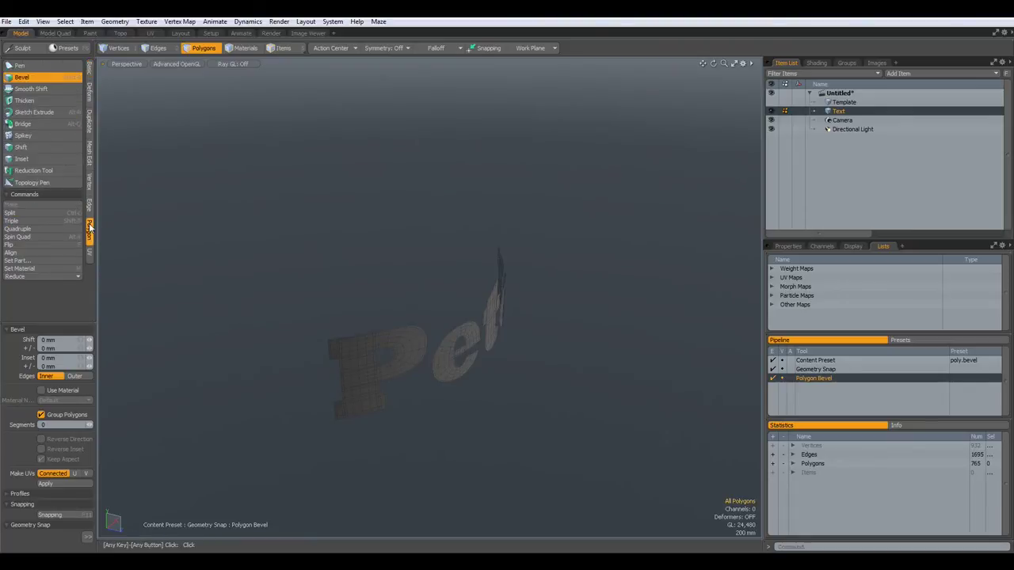
{"action": "left_click", "coordinate": [42, 101]}
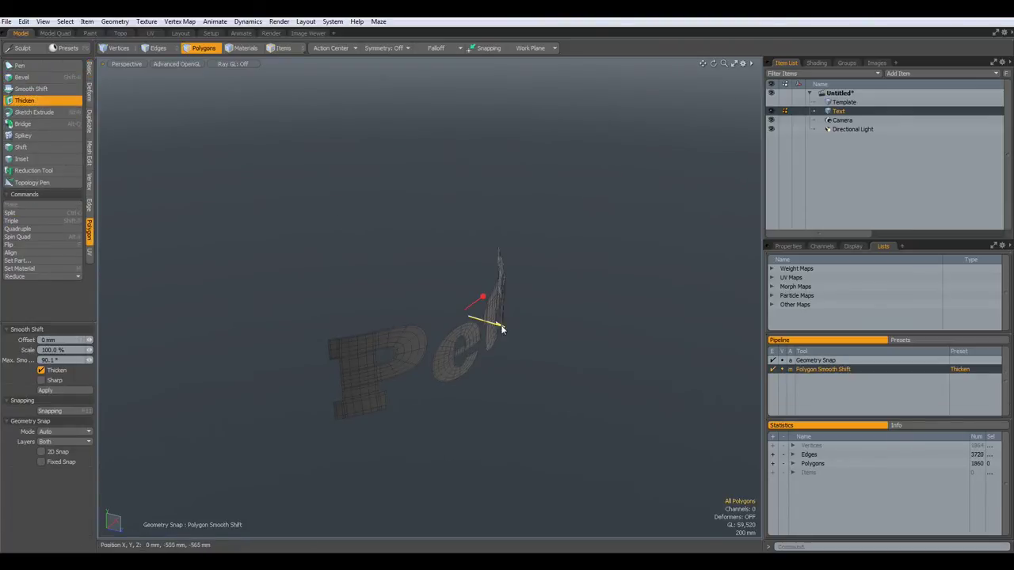
{"action": "left_click_drag", "start_coordinate": [498, 326], "coordinate": [545, 326]}
{"action": "key", "text": "space"}
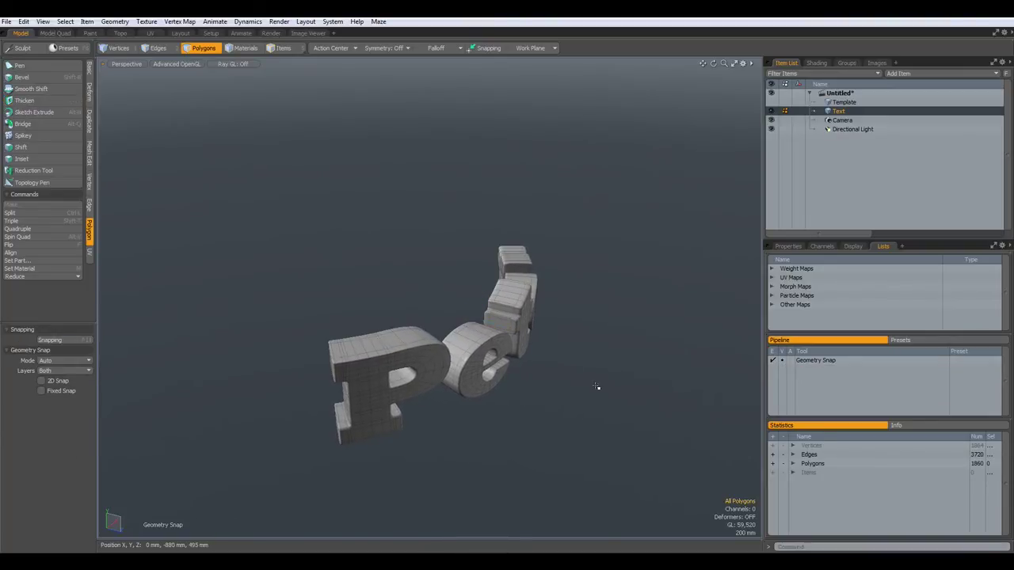
Select depth edges on the outer and inner side walls of the "P" and first "e", plus the side walls of the "t".
{"action": "left_click_drag", "start_coordinate": [502, 427], "coordinate": [478, 352], "text": "alt"}
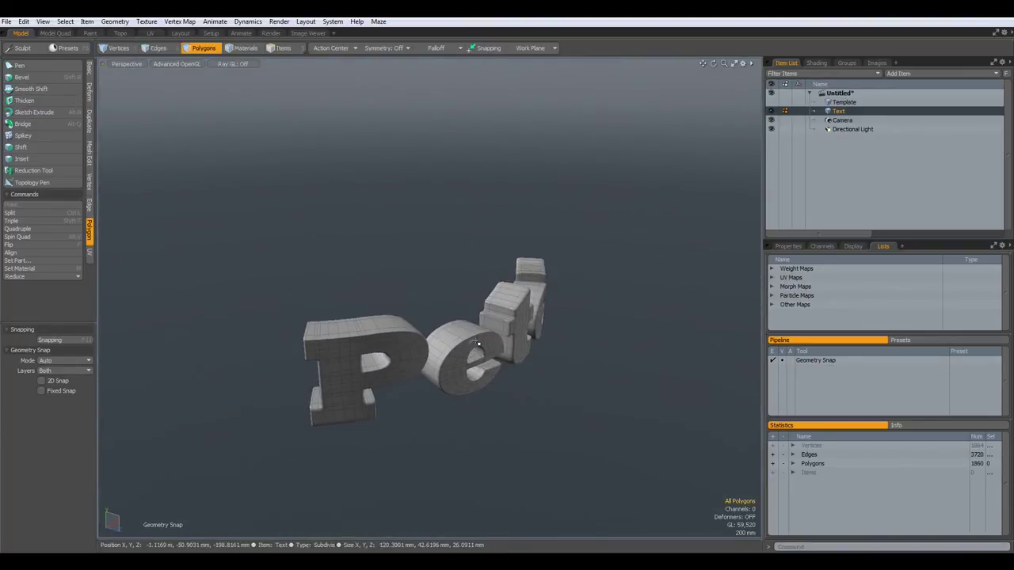
{"action": "scroll", "coordinate": [476, 346], "scroll_direction": "up", "scroll_amount": 2}
{"action": "scroll", "coordinate": [475, 345], "scroll_direction": "up", "scroll_amount": 1}
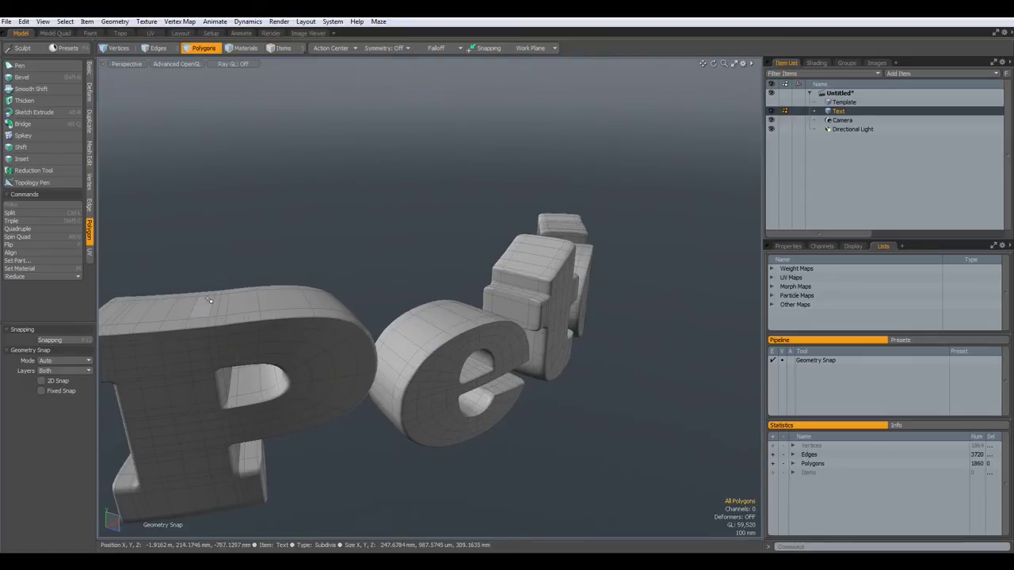
{"action": "key", "text": "2"}
{"action": "left_click_drag", "start_coordinate": [206, 305], "coordinate": [229, 304]}
{"action": "left_click", "coordinate": [248, 383], "text": "shift"}
{"action": "left_click", "coordinate": [428, 324], "text": "shift"}
{"action": "left_click_drag", "start_coordinate": [474, 357], "coordinate": [474, 363], "text": "shift"}
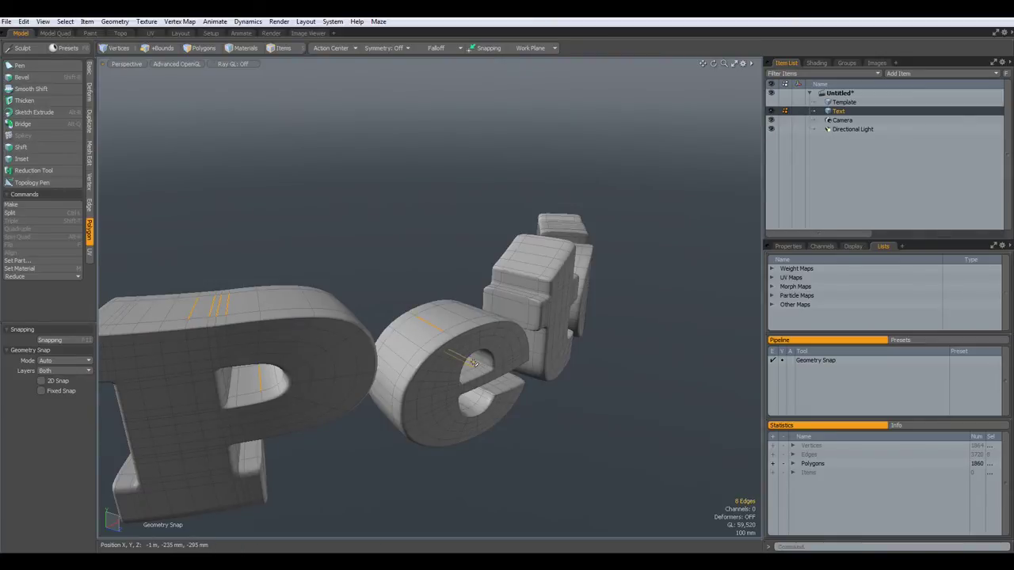
{"action": "left_click_drag", "start_coordinate": [542, 249], "coordinate": [526, 264], "text": "shift"}
Add depth edges on the inner and outer side walls of the second "e" and on the "r" to the selection.
{"action": "left_click_drag", "start_coordinate": [680, 311], "coordinate": [379, 344], "text": "alt"}
{"action": "scroll", "coordinate": [378, 345], "scroll_direction": "up", "scroll_amount": 5}
{"action": "left_click", "coordinate": [358, 325], "text": "shift"}
{"action": "scroll", "coordinate": [311, 264], "scroll_direction": "down", "scroll_amount": 5}
{"action": "left_click", "coordinate": [312, 264], "text": "shift"}
{"action": "left_click", "coordinate": [448, 260], "text": "shift"}
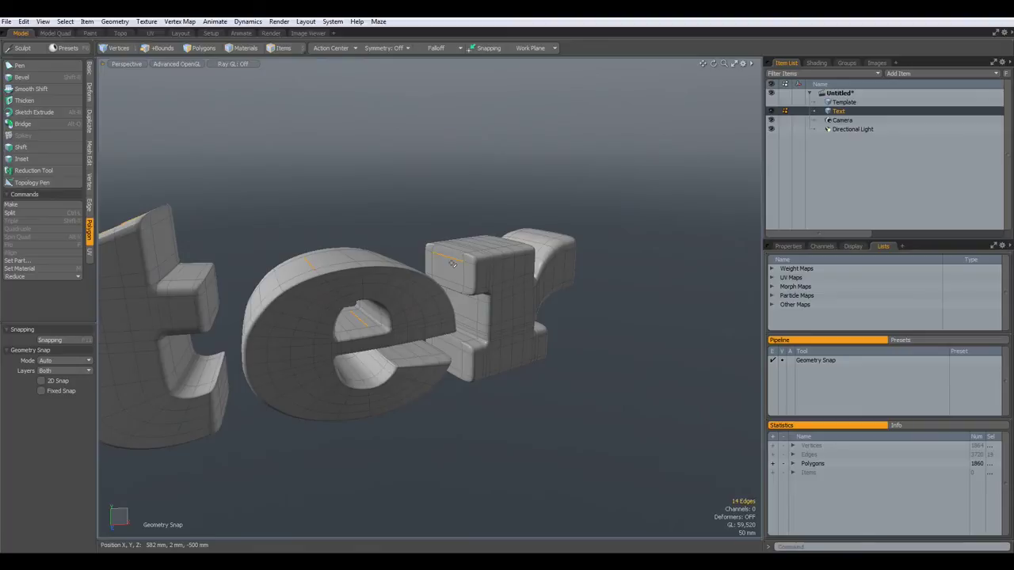
Loop slice the side walls of all letters with a count of 2 in Symmetry mode, placing the loops at about 13.5%.
{"action": "key", "text": "alt+c"}
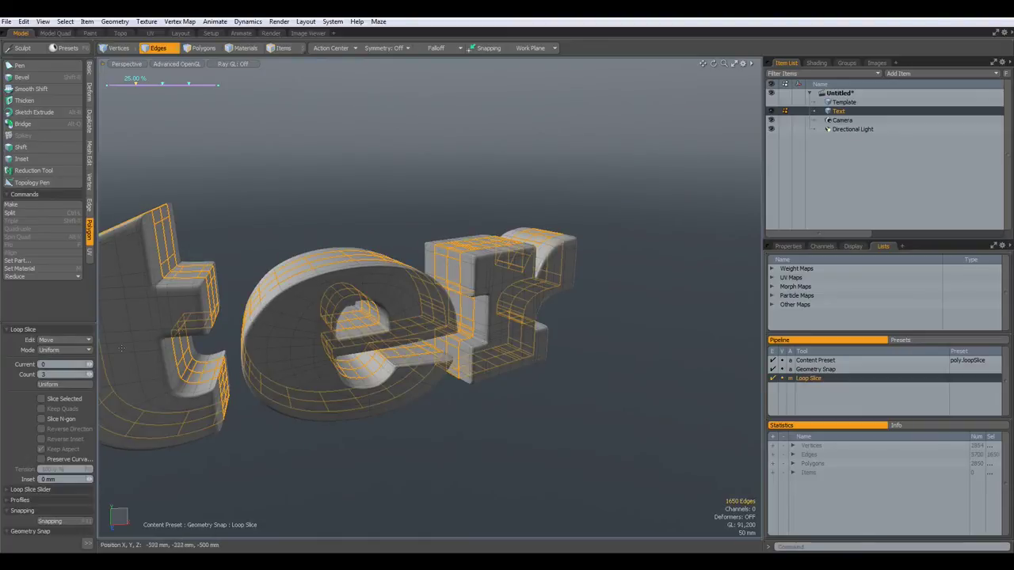
{"action": "type", "text": "2"}
{"action": "left_click", "coordinate": [65, 351]}
{"action": "left_click", "coordinate": [65, 362]}
{"action": "left_click_drag", "start_coordinate": [296, 454], "coordinate": [381, 488], "text": "alt"}
{"action": "left_click_drag", "start_coordinate": [560, 436], "coordinate": [507, 438]}
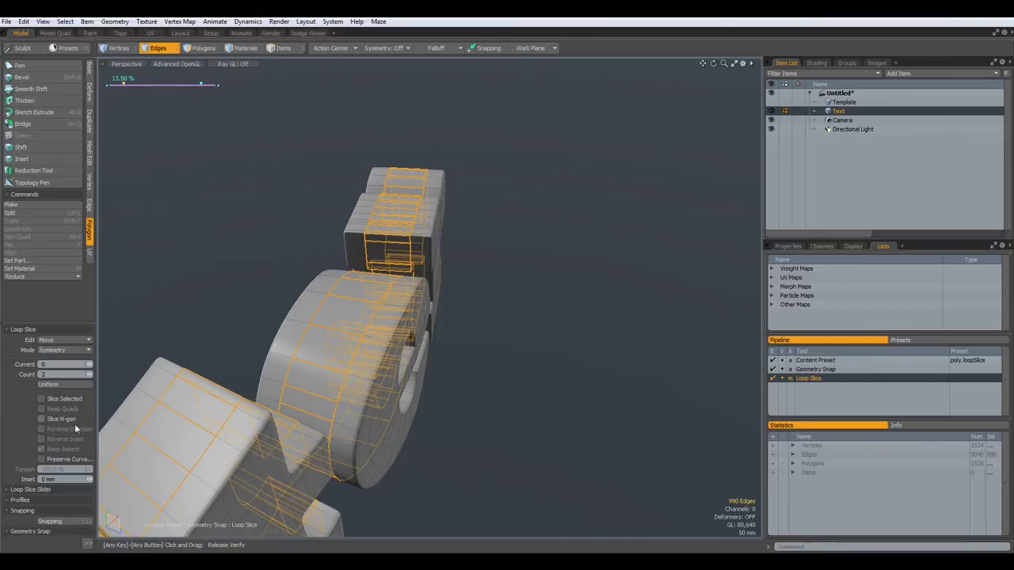
{"action": "left_click_drag", "start_coordinate": [565, 407], "coordinate": [575, 407]}
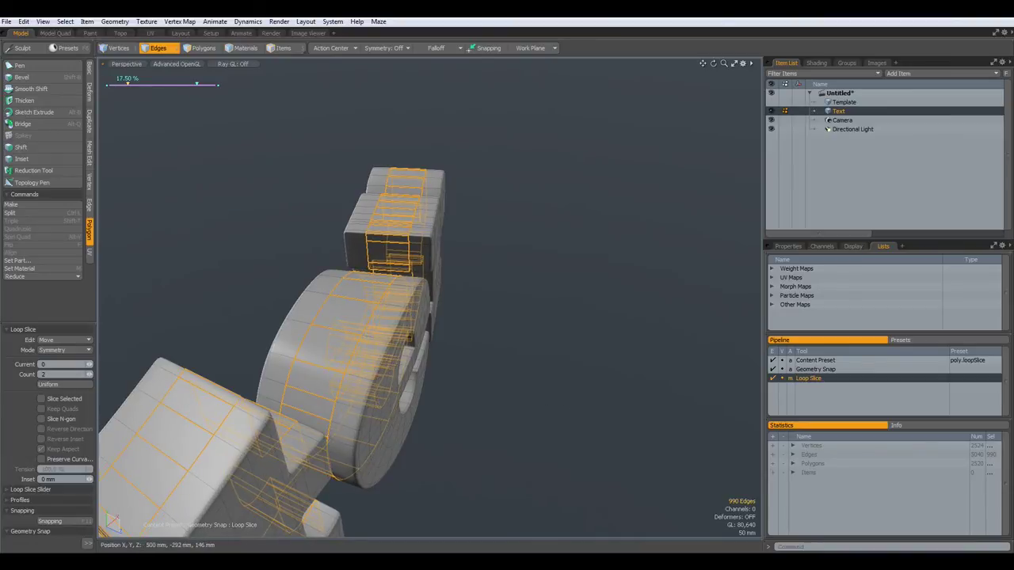
{"action": "left_click_drag", "start_coordinate": [199, 409], "coordinate": [189, 409]}
{"action": "key", "text": "space"}
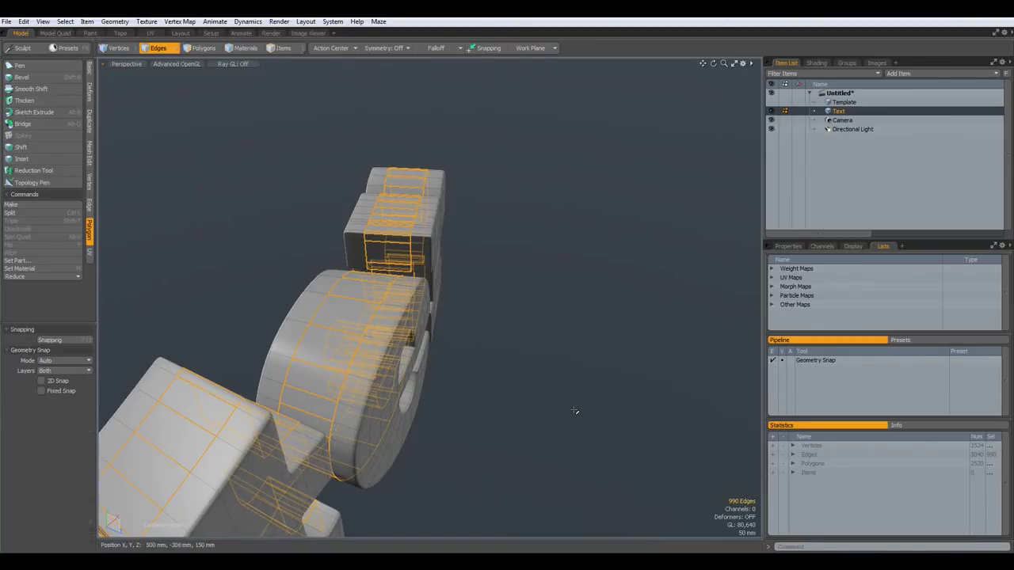
Clear the edge selection and examine the curved text in perspective and from the top.
{"action": "left_click_drag", "start_coordinate": [571, 403], "coordinate": [264, 381], "text": "alt"}
{"action": "scroll", "coordinate": [282, 341], "scroll_direction": "down", "scroll_amount": 4}
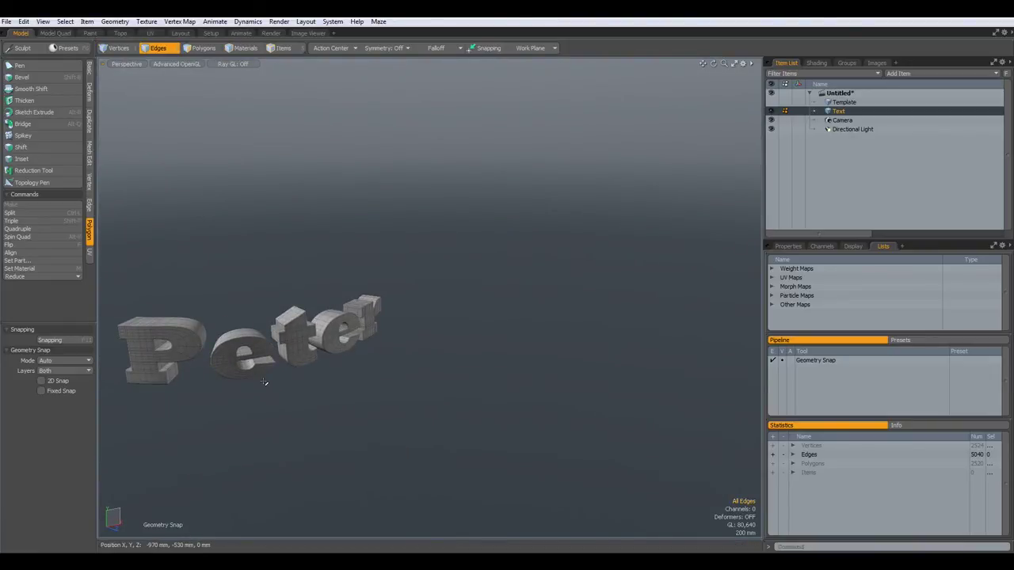
{"action": "key", "text": "KP_1"}
{"action": "left_click_drag", "start_coordinate": [318, 375], "coordinate": [470, 494], "text": "alt"}
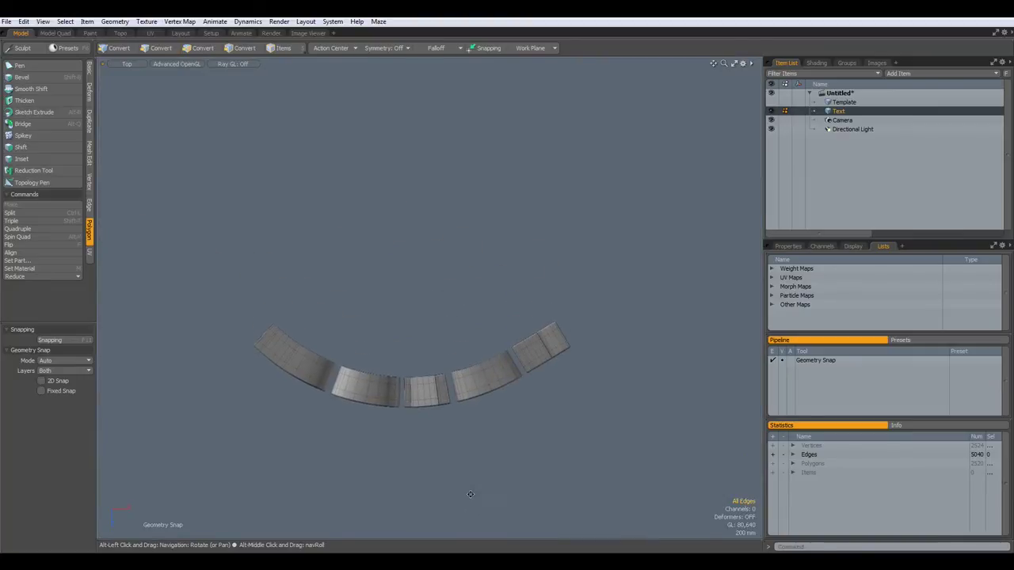
Draw a flat 24-sided cylinder base inside the text's arc in the top view, with radii of about 1.99 m by 1.78 m.
{"action": "left_click", "coordinate": [89, 70]}
{"action": "left_click", "coordinate": [52, 70]}
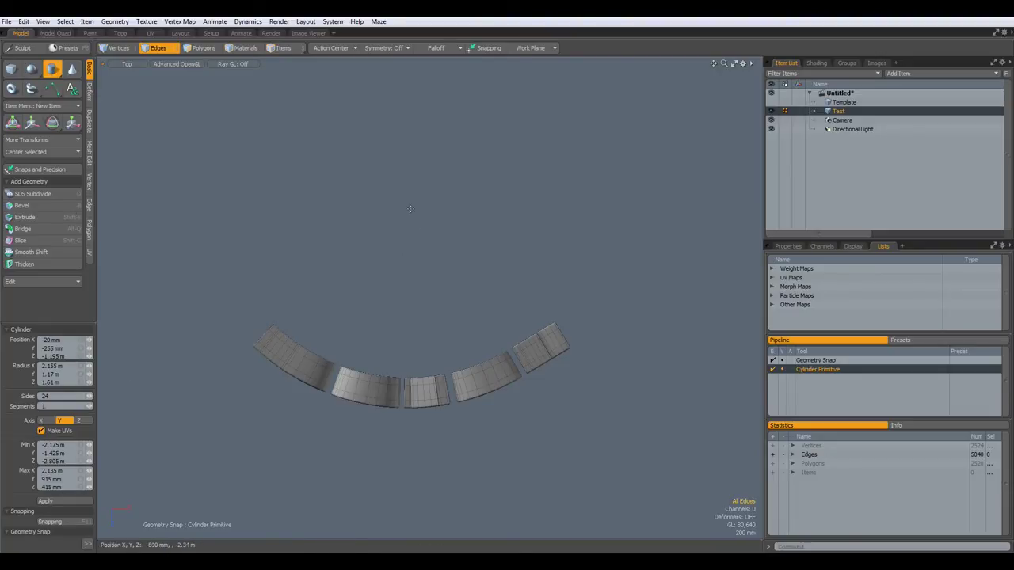
{"action": "mouse_move", "coordinate": [411, 209]}
{"action": "left_mouse_down"}
{"action": "mouse_move", "coordinate": [423, 177]}
{"action": "mouse_move", "coordinate": [525, 97]}
{"action": "mouse_move", "coordinate": [607, 61]}
{"action": "mouse_move", "coordinate": [584, 61]}
{"action": "mouse_move", "coordinate": [594, 61]}
{"action": "left_mouse_up"}
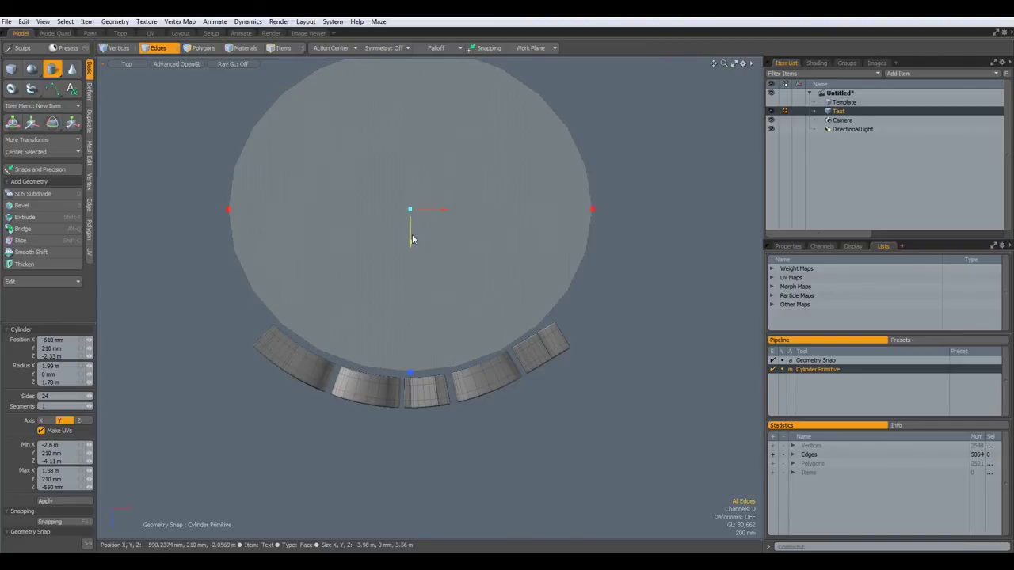
{"action": "left_click_drag", "start_coordinate": [410, 241], "coordinate": [410, 247]}
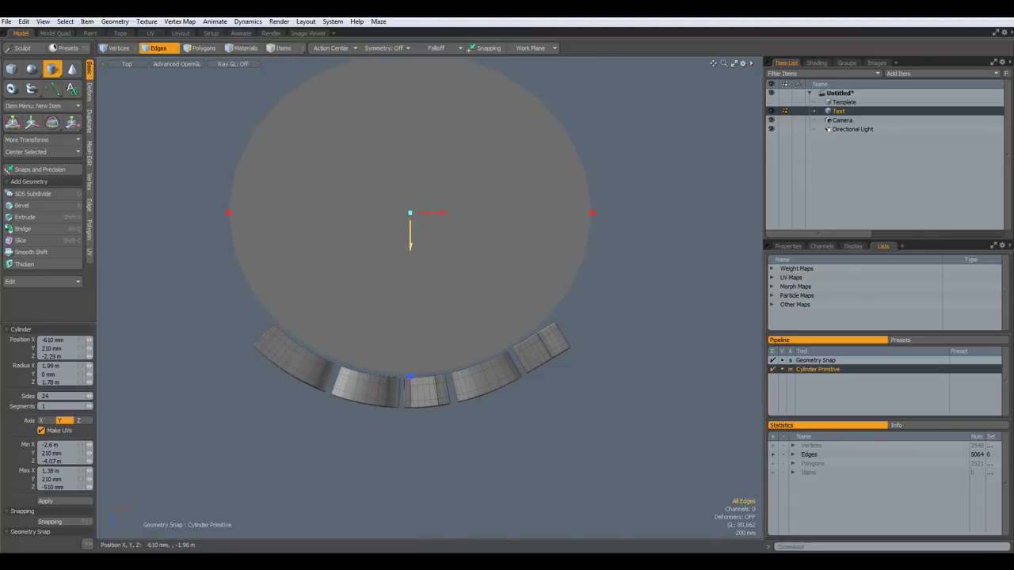
Extend the flat cylinder upward to a height of about 2.33 m in the perspective view.
{"action": "key", "text": "ctrl+space"}
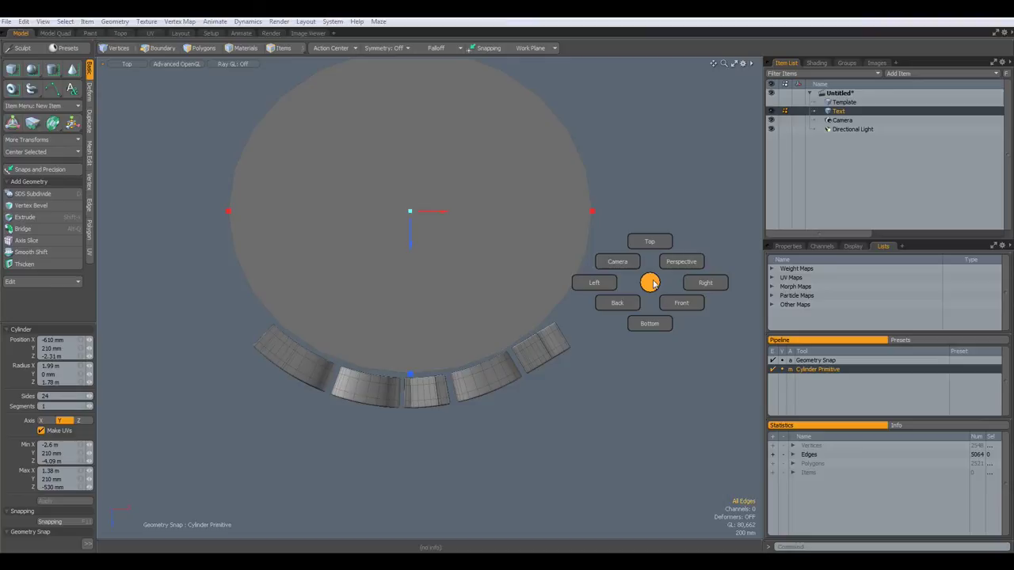
{"action": "left_click", "coordinate": [676, 266]}
{"action": "left_click_drag", "start_coordinate": [564, 349], "coordinate": [560, 411], "text": "alt"}
{"action": "left_click_drag", "start_coordinate": [386, 282], "coordinate": [380, 116]}
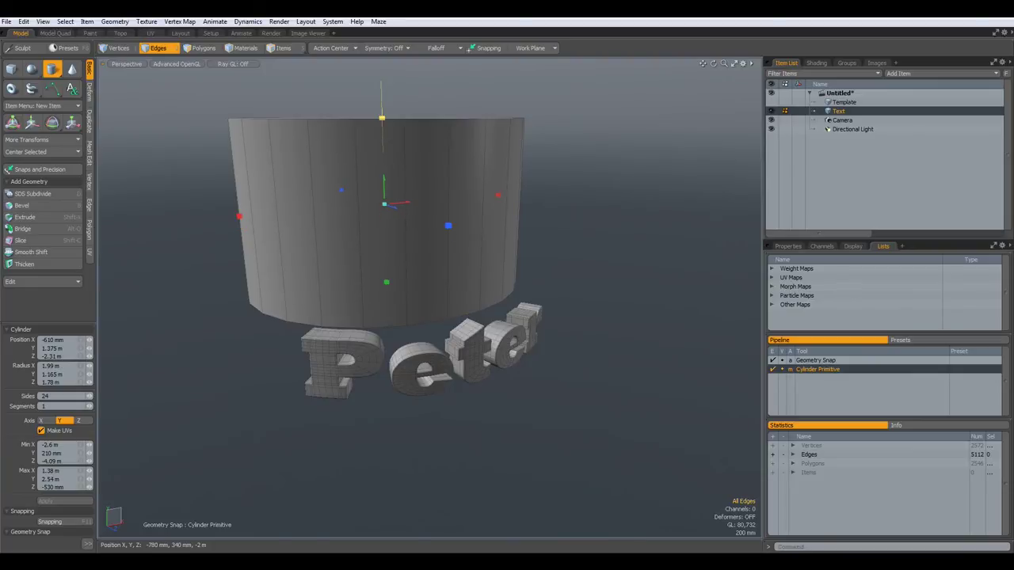
{"action": "key", "text": "space"}
Slice the cylinder diagonally in the front view, from low on its left side to high on its right.
{"action": "left_click_drag", "start_coordinate": [616, 230], "coordinate": [658, 328], "text": "alt"}
{"action": "key", "text": "KP_2"}
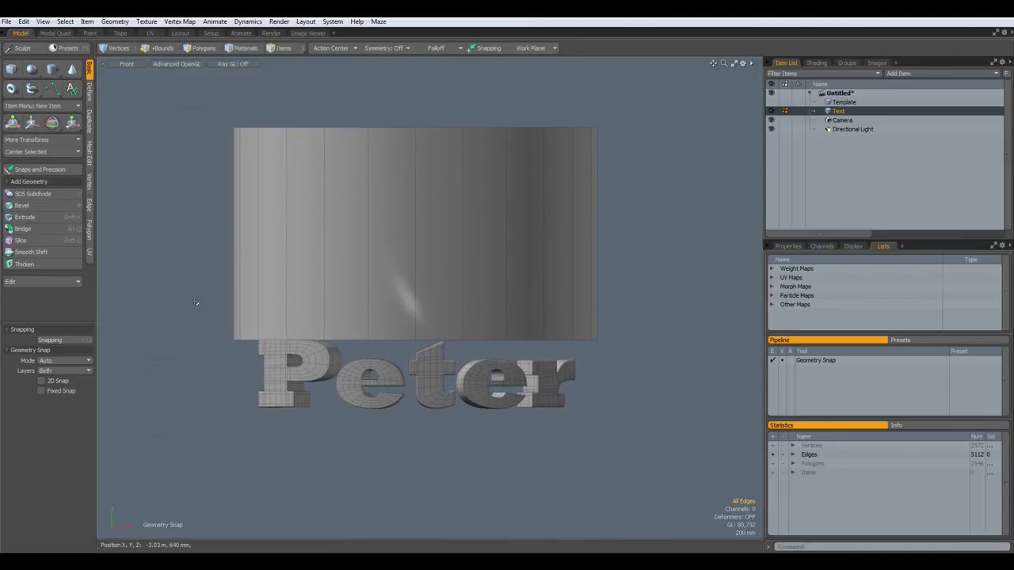
{"action": "key", "text": "shift+c"}
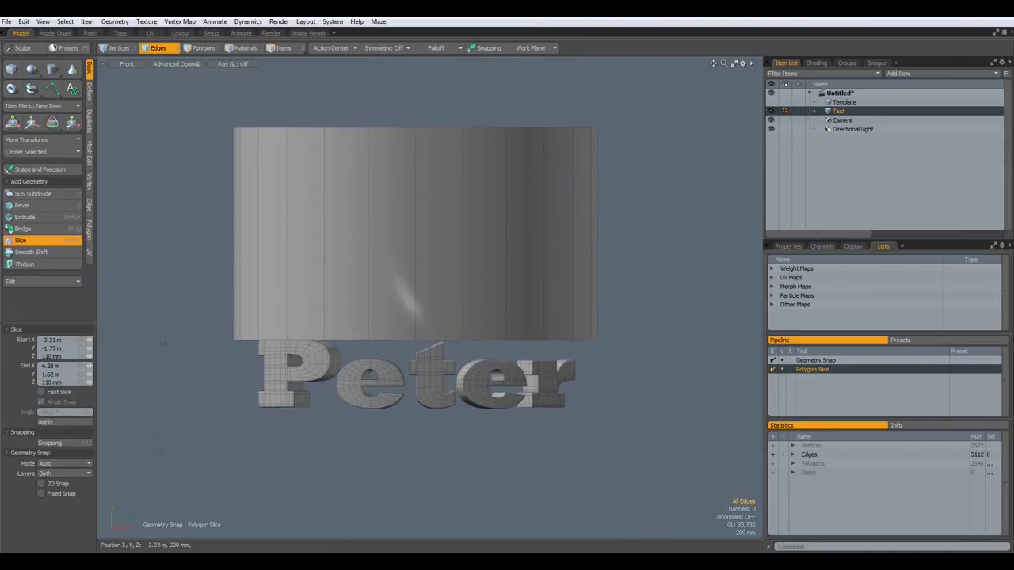
{"action": "left_click_drag", "start_coordinate": [148, 353], "coordinate": [748, 69]}
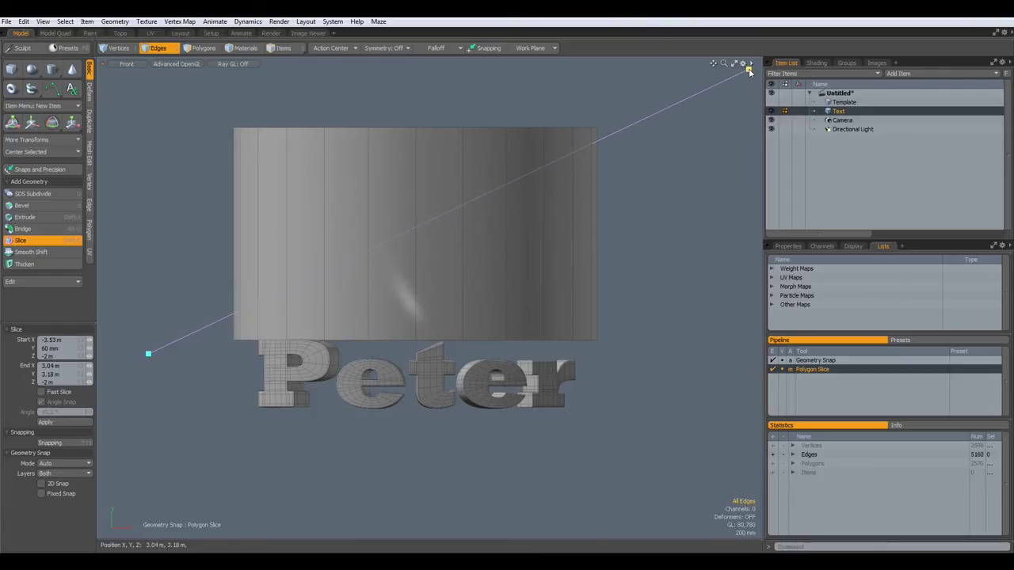
{"action": "key", "text": "space"}
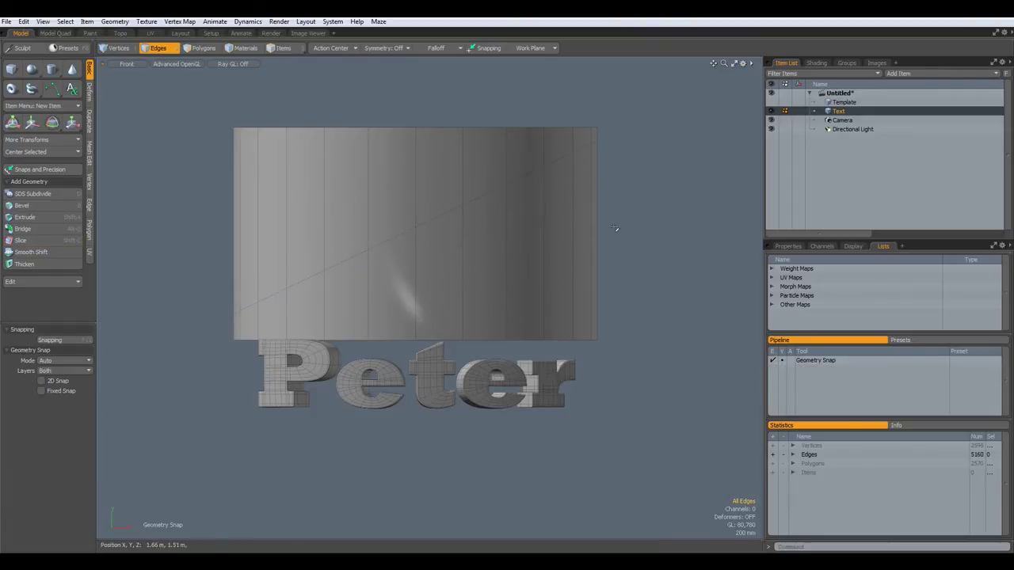
Delete the loop of cylinder wall polygons below the diagonal cut.
{"action": "key", "text": "3"}
{"action": "left_click_drag", "start_coordinate": [488, 280], "coordinate": [511, 280]}
{"action": "key", "text": "l"}
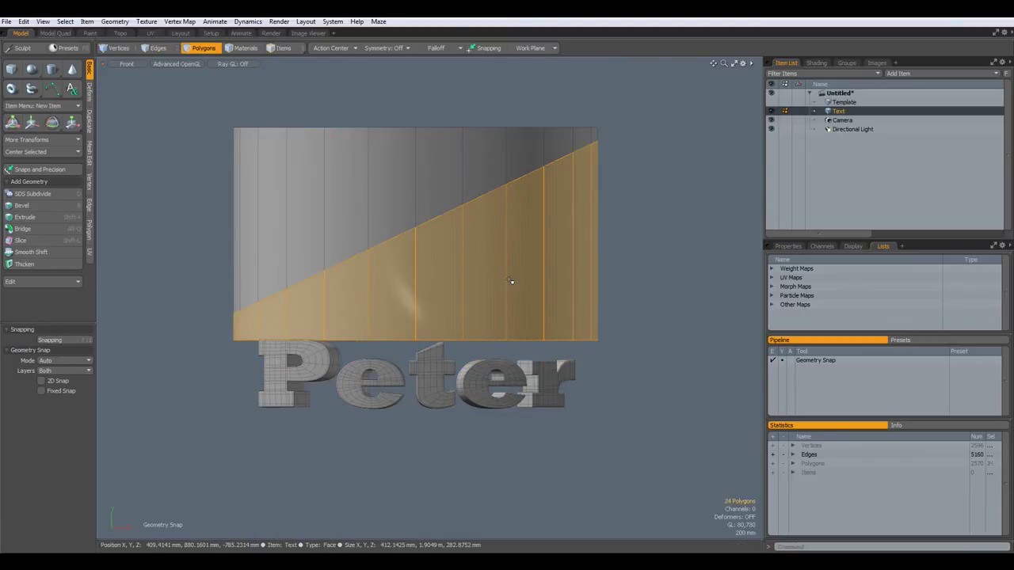
{"action": "key", "text": "Delete"}
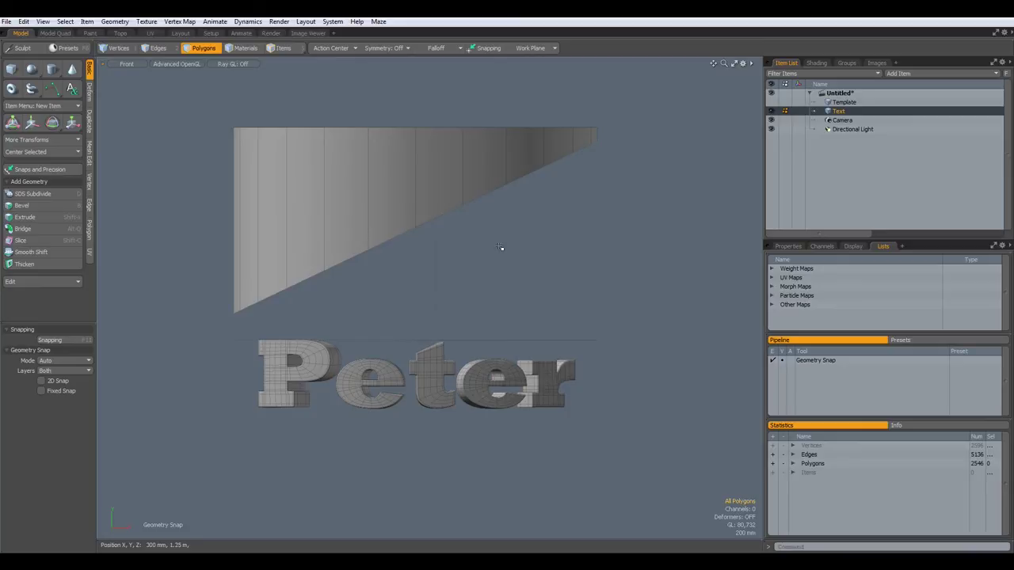
Extrude the cylinder's remaining bottom disc upward by about 150 mm to form a solid base plate.
{"action": "key", "text": "ctrl+space"}
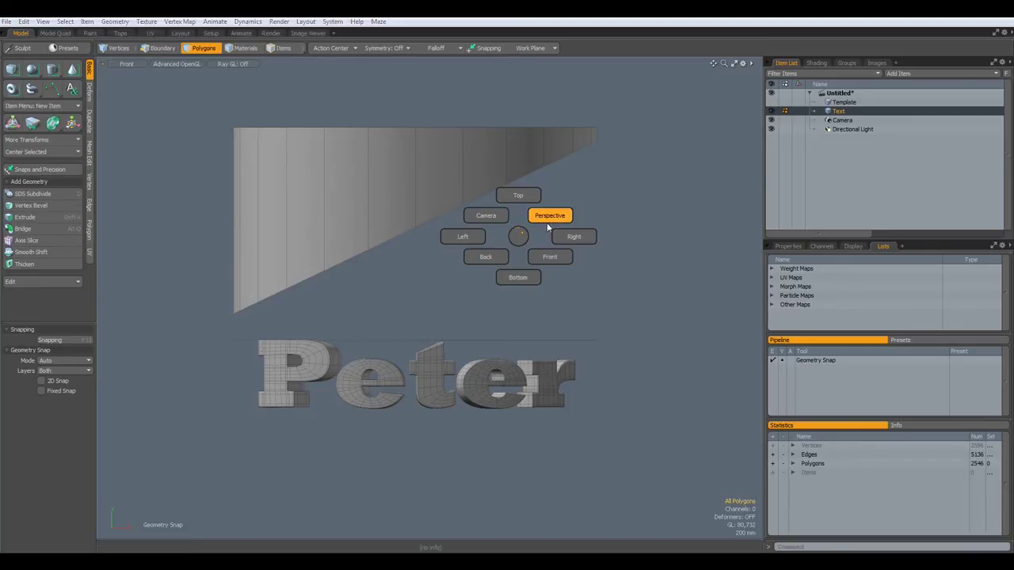
{"action": "left_click", "coordinate": [551, 218]}
{"action": "left_click_drag", "start_coordinate": [549, 251], "coordinate": [418, 346], "text": "alt"}
{"action": "key", "text": "3"}
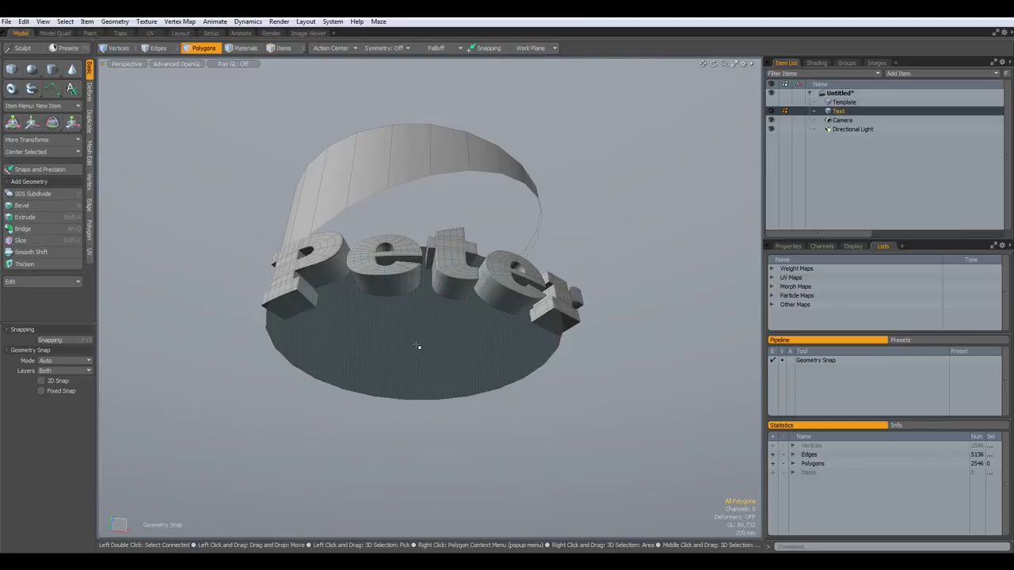
{"action": "left_click", "coordinate": [419, 346]}
{"action": "left_click_drag", "start_coordinate": [418, 346], "coordinate": [650, 400], "text": "alt"}
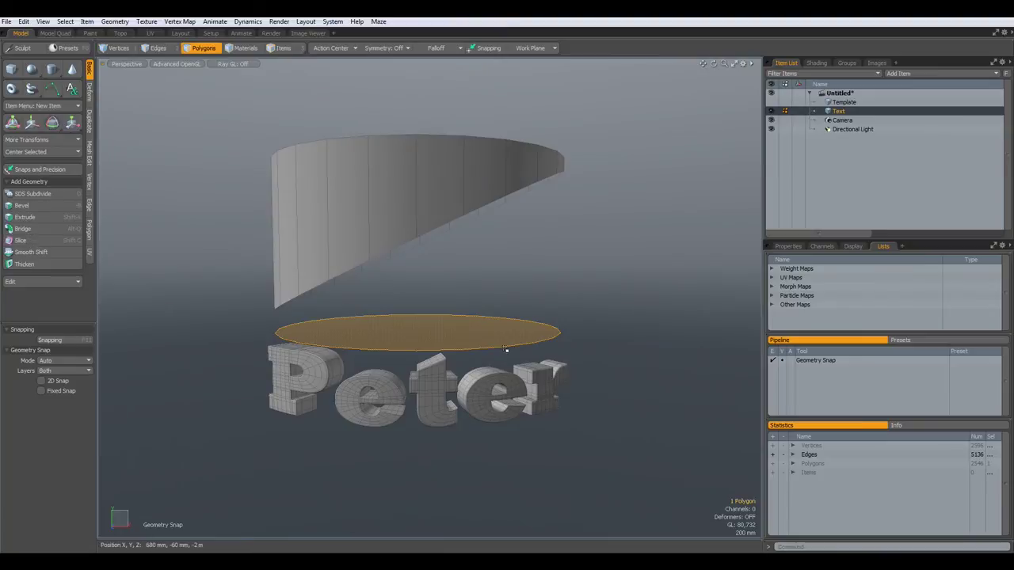
{"action": "key", "text": "shift+x"}
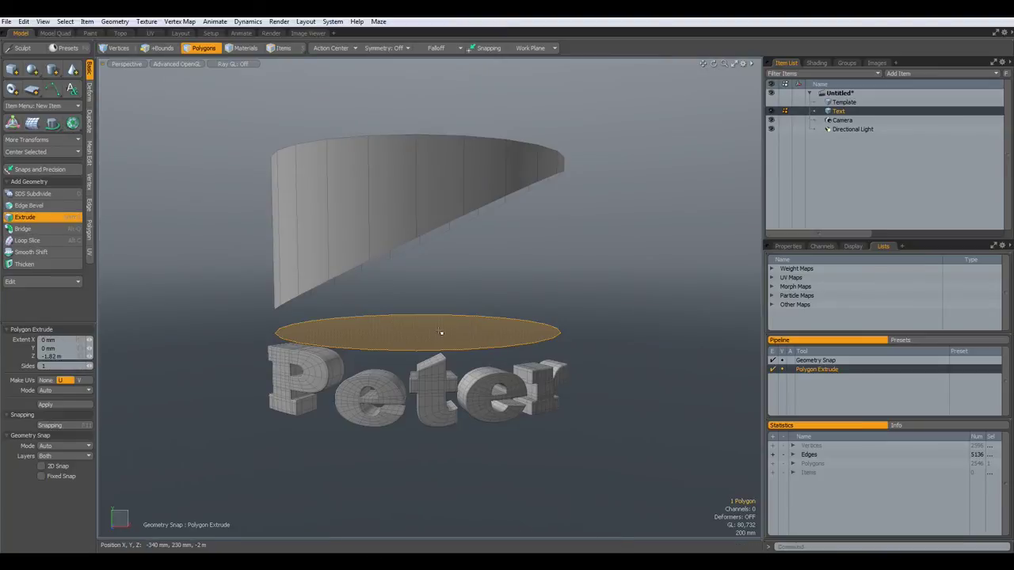
{"action": "left_click_drag", "start_coordinate": [419, 286], "coordinate": [419, 275]}
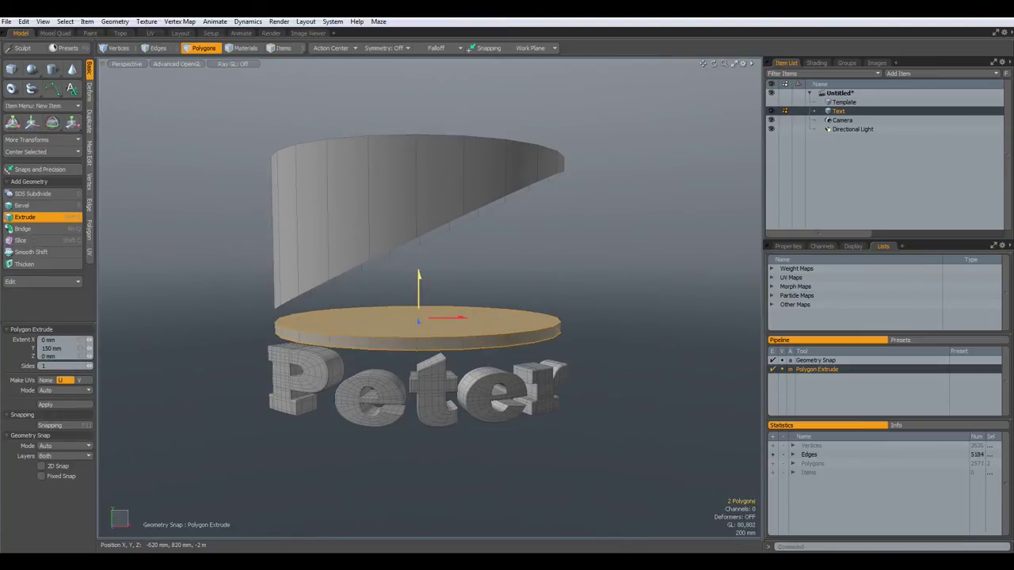
{"action": "key", "text": "space"}
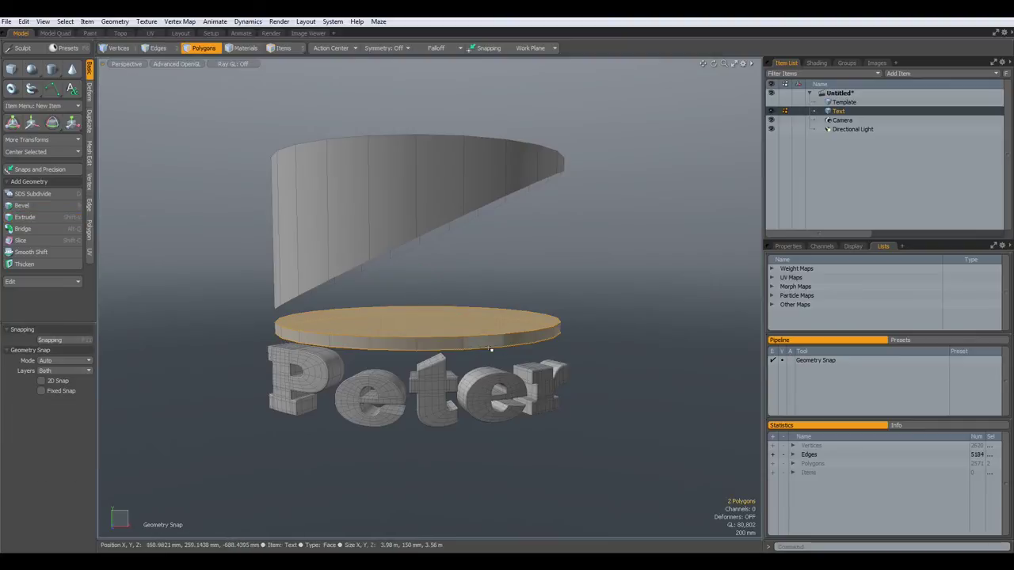
Select the open diagonal edge loop of the upper cylinder piece and close it with a polygon.
{"action": "key", "text": "2"}
{"action": "double_click", "coordinate": [434, 239]}
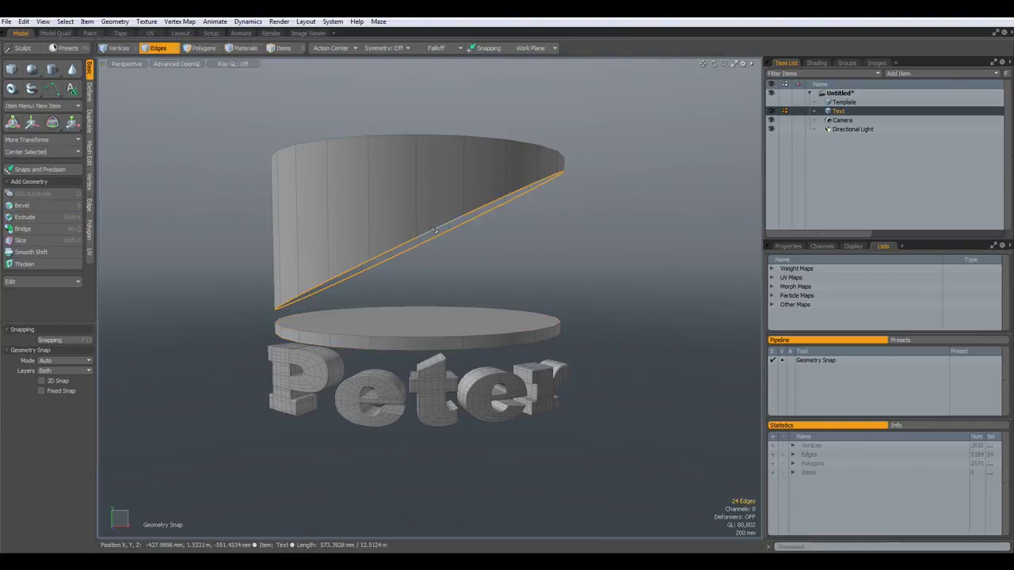
{"action": "left_click", "coordinate": [591, 301]}
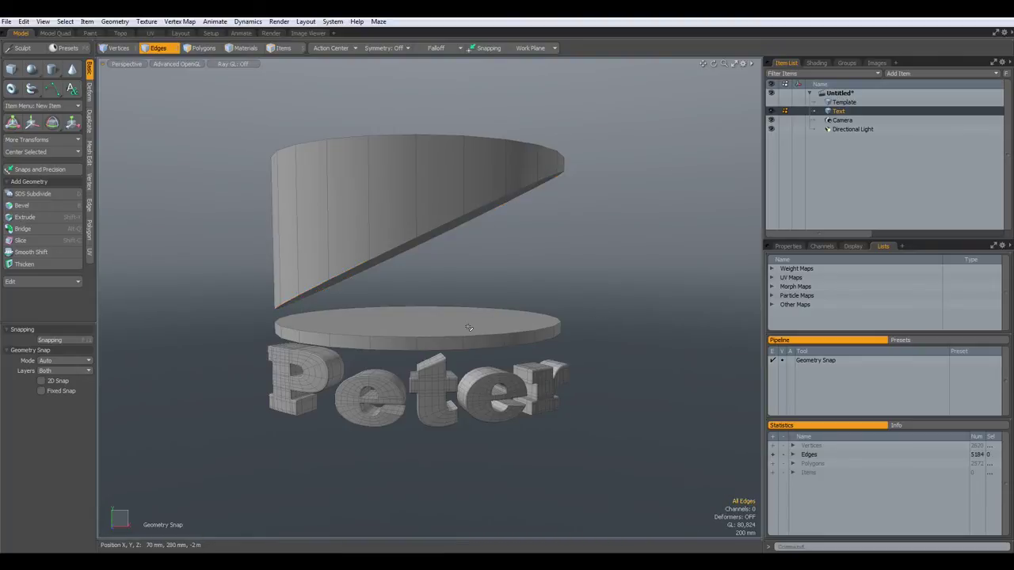
Bevel the four end caps of the cylinder piece and base plate with an inset of 50 mm and no shift.
{"action": "key", "text": "3"}
{"action": "left_click_drag", "start_coordinate": [463, 326], "coordinate": [434, 176], "text": "alt"}
{"action": "left_click", "coordinate": [434, 176], "text": "shift"}
{"action": "key", "text": "b"}
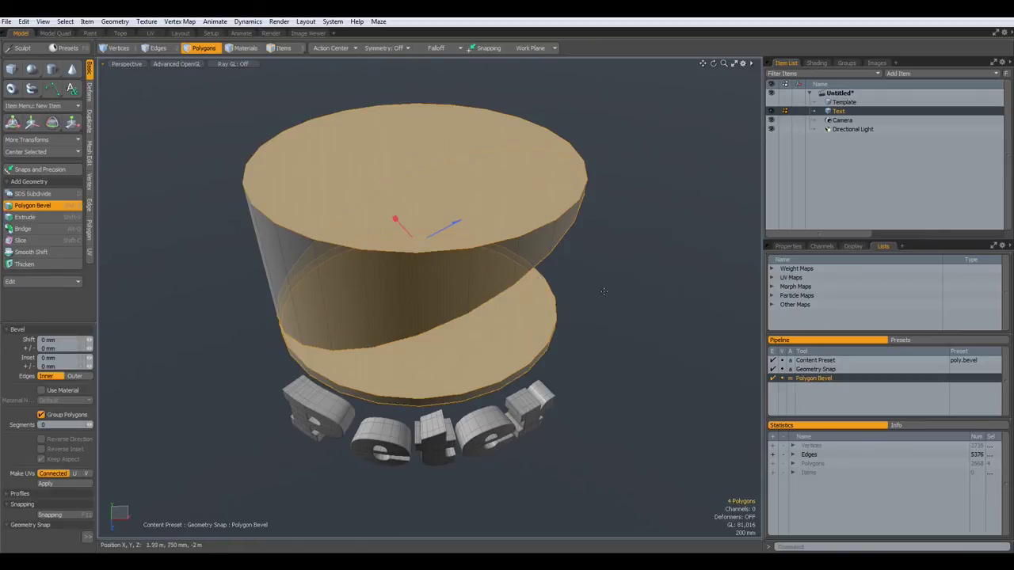
{"action": "left_click_drag", "start_coordinate": [398, 225], "coordinate": [401, 229]}
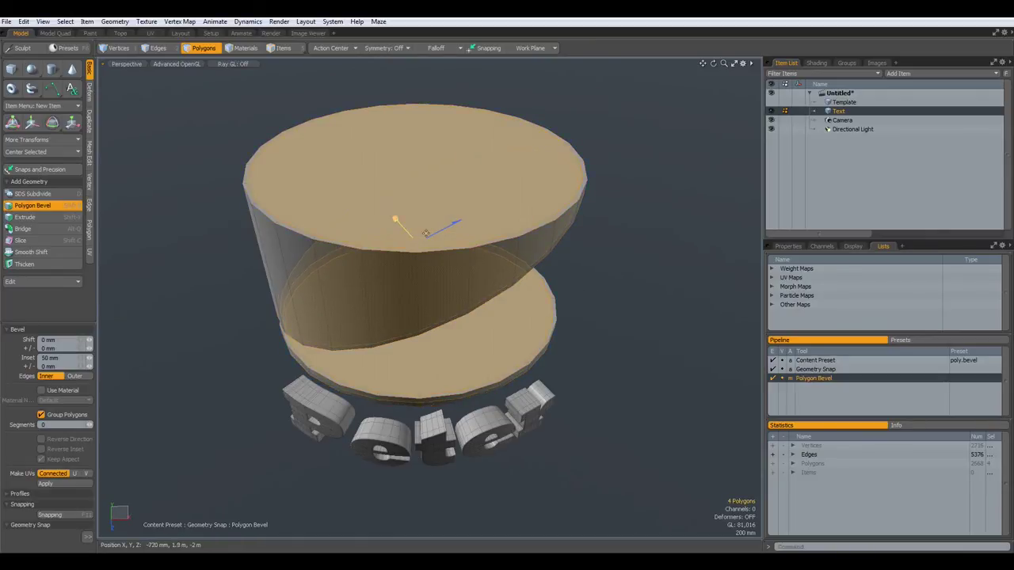
{"action": "key", "text": "q"}
{"action": "left_click", "coordinate": [657, 285]}
Loop slice the walls of the upper piece and base plate with a count of 2 in Symmetry mode at 13%.
{"action": "left_click_drag", "start_coordinate": [633, 364], "coordinate": [638, 314], "text": "alt"}
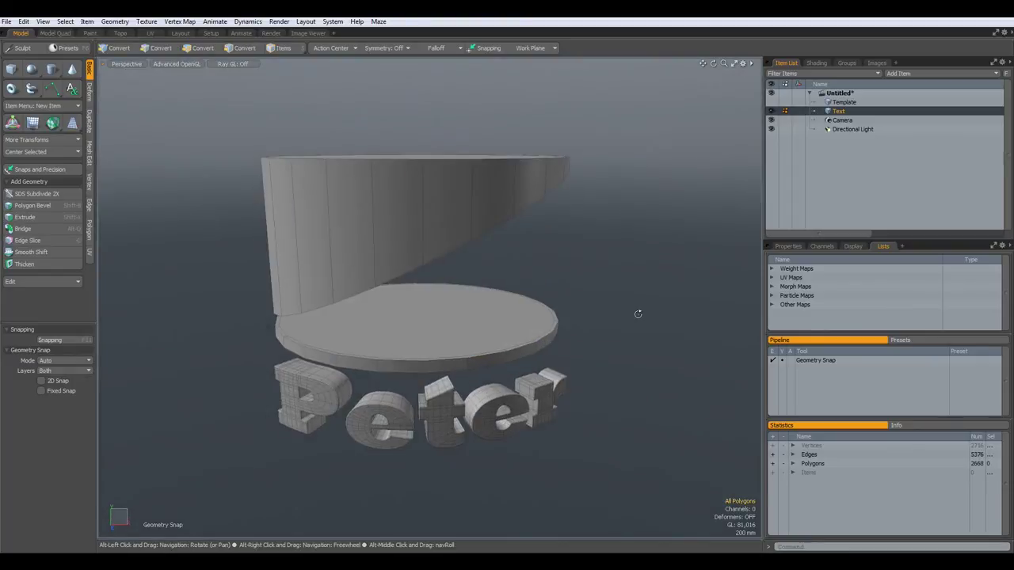
{"action": "key", "text": "2"}
{"action": "left_click", "coordinate": [370, 237]}
{"action": "scroll", "coordinate": [461, 347], "scroll_direction": "up", "scroll_amount": 2}
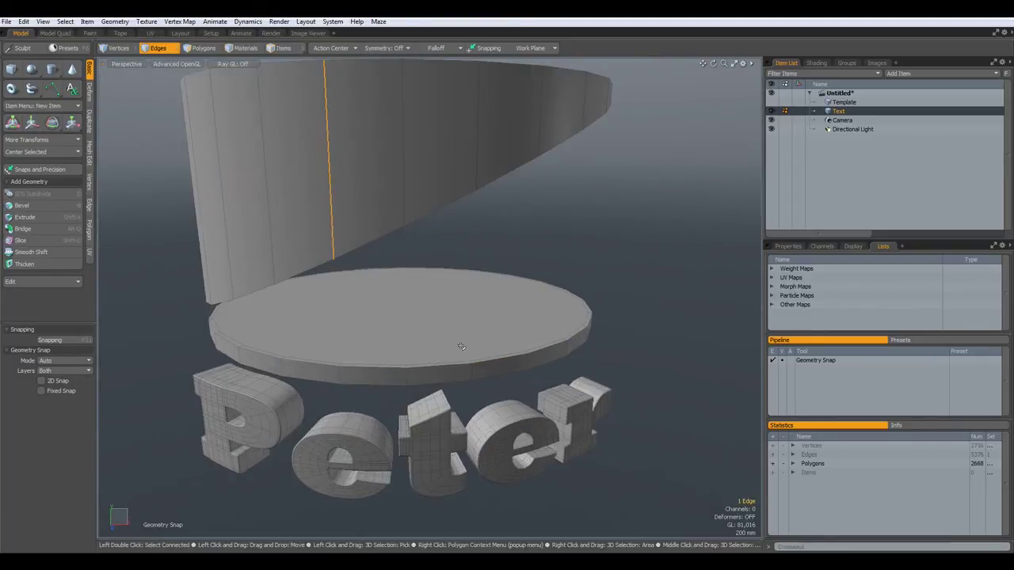
{"action": "scroll", "coordinate": [461, 346], "scroll_direction": "up", "scroll_amount": 3}
{"action": "left_click", "coordinate": [338, 417], "text": "shift"}
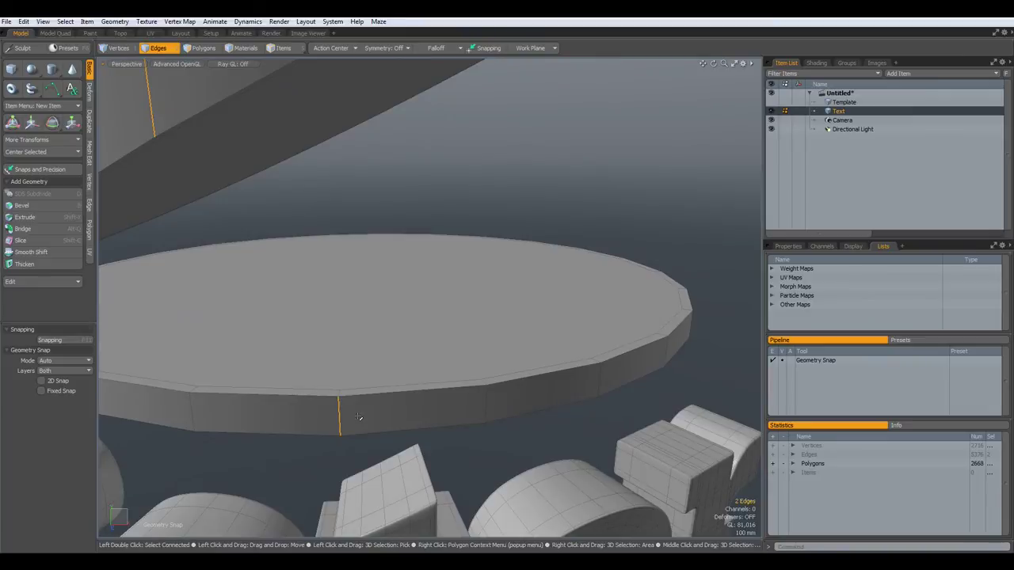
{"action": "key", "text": "alt+c"}
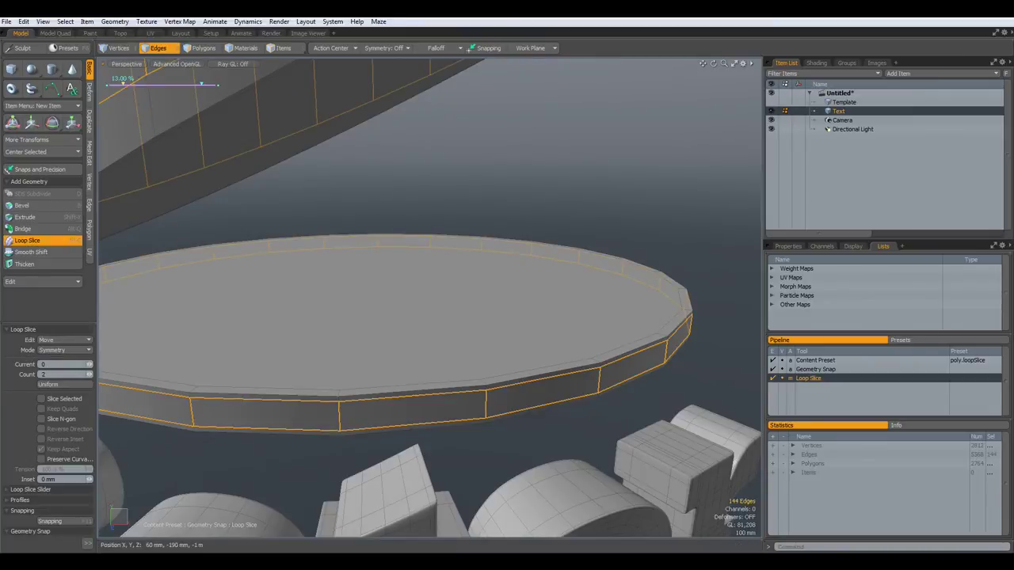
{"action": "key", "text": "space"}
{"action": "left_click", "coordinate": [667, 181]}
Select the whole upper piece and base plate, and move them down about 1.62 m in Y so the text sits between them.
{"action": "key", "text": "a"}
{"action": "key", "text": "3"}
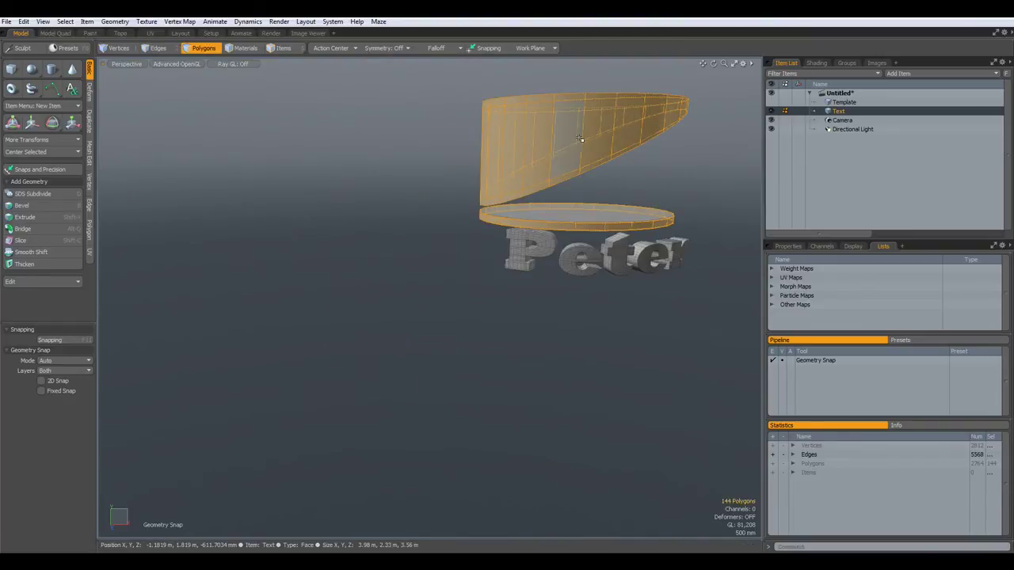
{"action": "double_click", "coordinate": [594, 216], "text": "shift"}
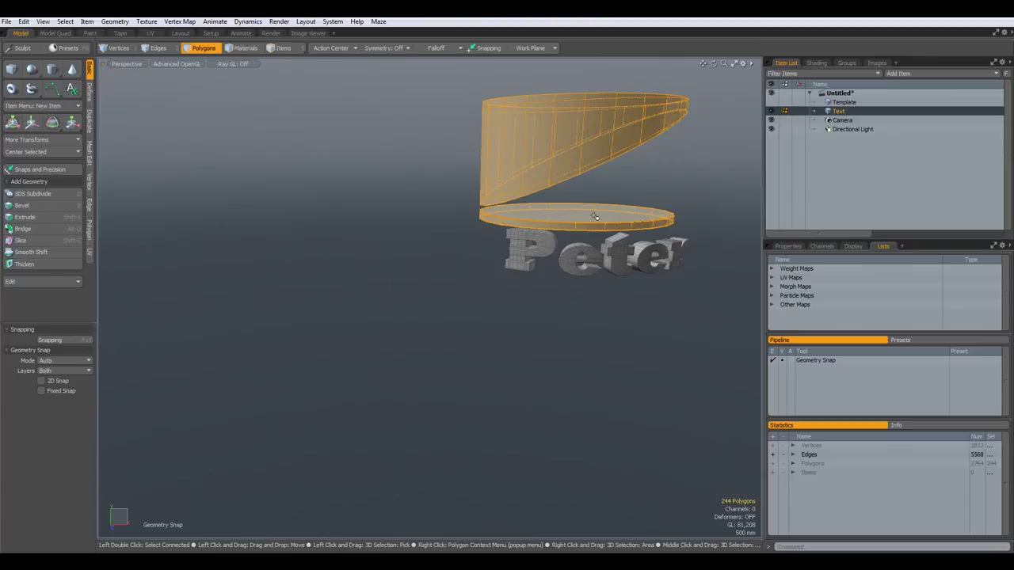
{"action": "key", "text": "KP_2"}
{"action": "left_click_drag", "start_coordinate": [536, 357], "coordinate": [341, 433], "text": "alt"}
{"action": "key", "text": "w"}
{"action": "left_click_drag", "start_coordinate": [430, 162], "coordinate": [431, 271]}
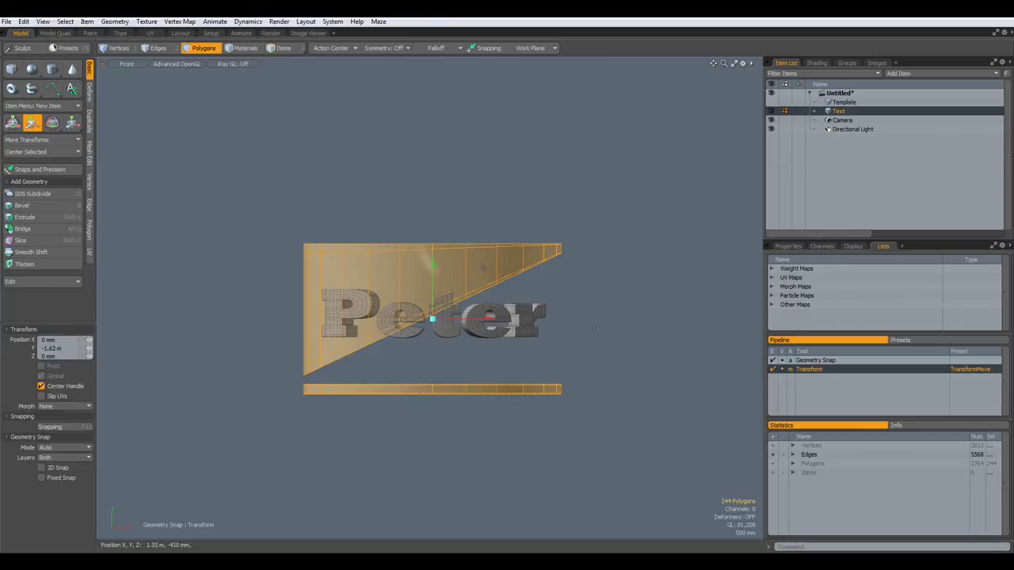
{"action": "key", "text": "q"}
{"action": "left_click", "coordinate": [602, 324]}
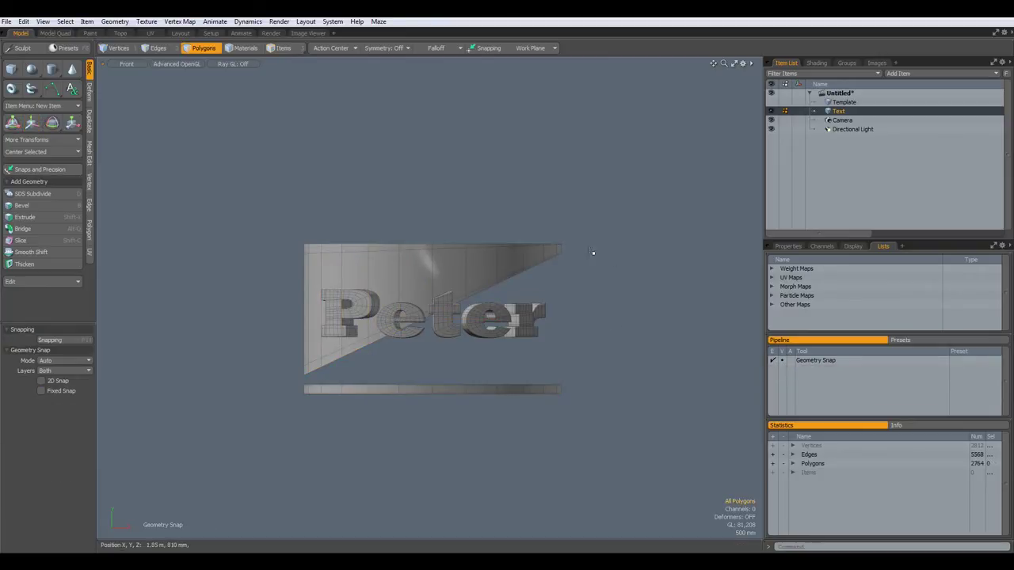
{"action": "double_click", "coordinate": [407, 265]}
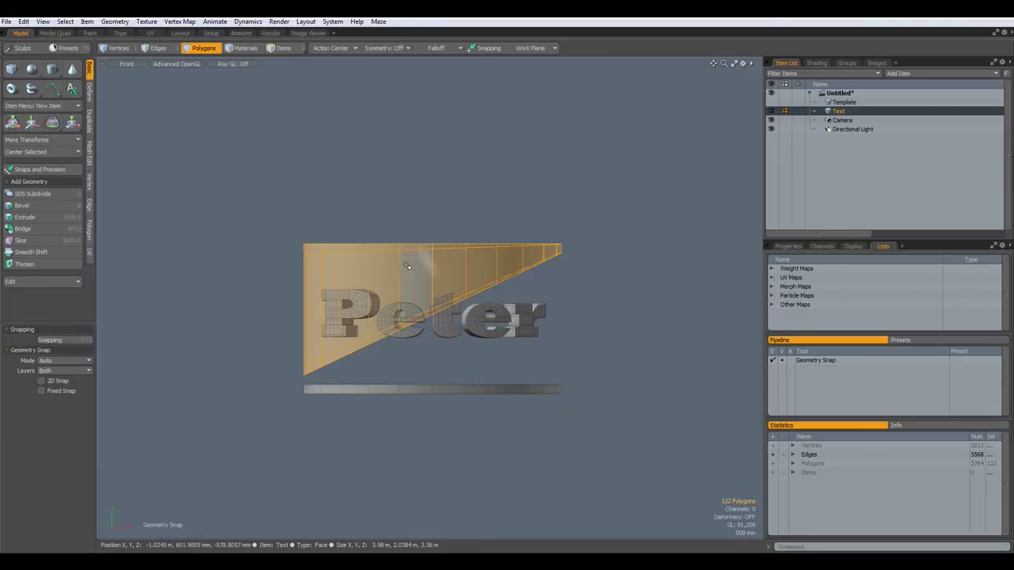
{"action": "left_click", "coordinate": [616, 176]}
Switch to the Render layout and frame the text and cylinder pieces more closely in the render preview.
{"action": "left_click", "coordinate": [272, 34]}
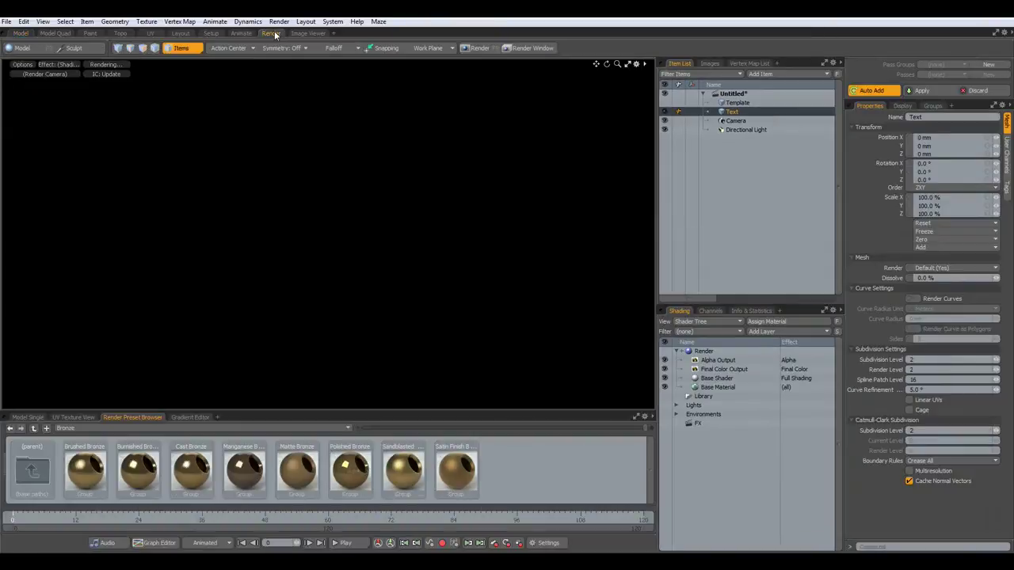
{"action": "key", "text": "a"}
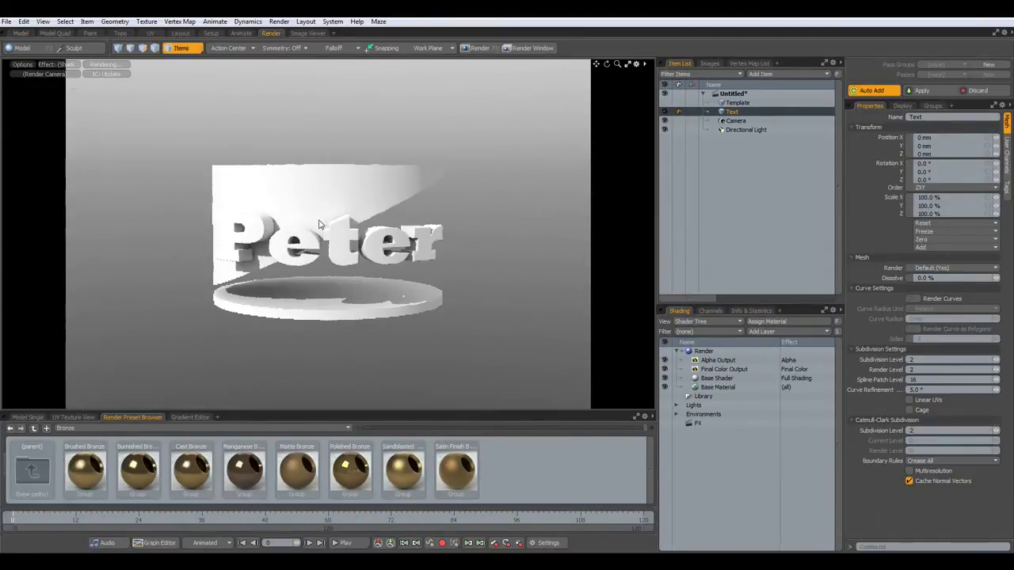
{"action": "left_click_drag", "start_coordinate": [302, 255], "coordinate": [275, 264], "text": "alt"}
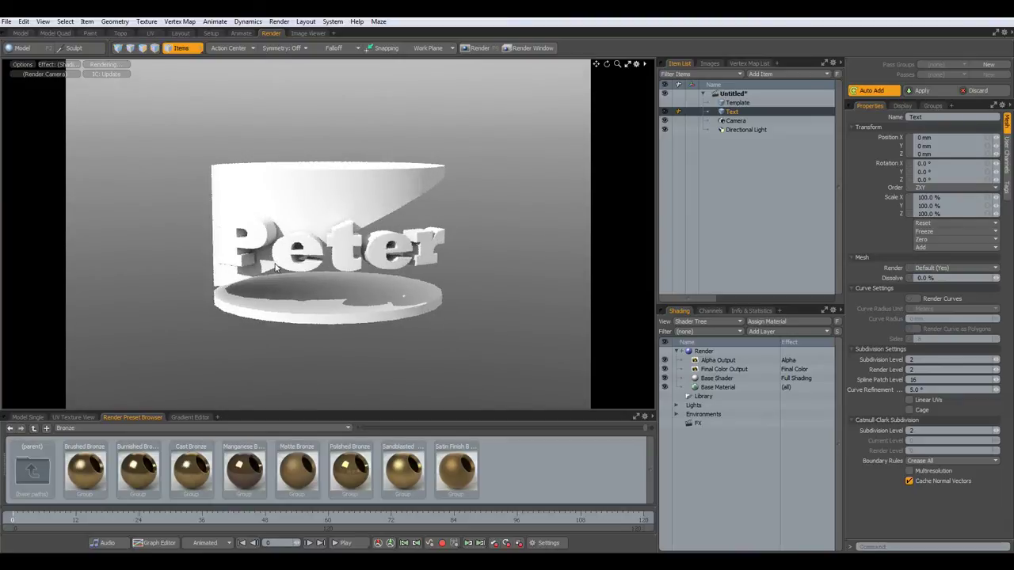
{"action": "scroll", "coordinate": [308, 220], "scroll_direction": "up", "scroll_amount": 2}
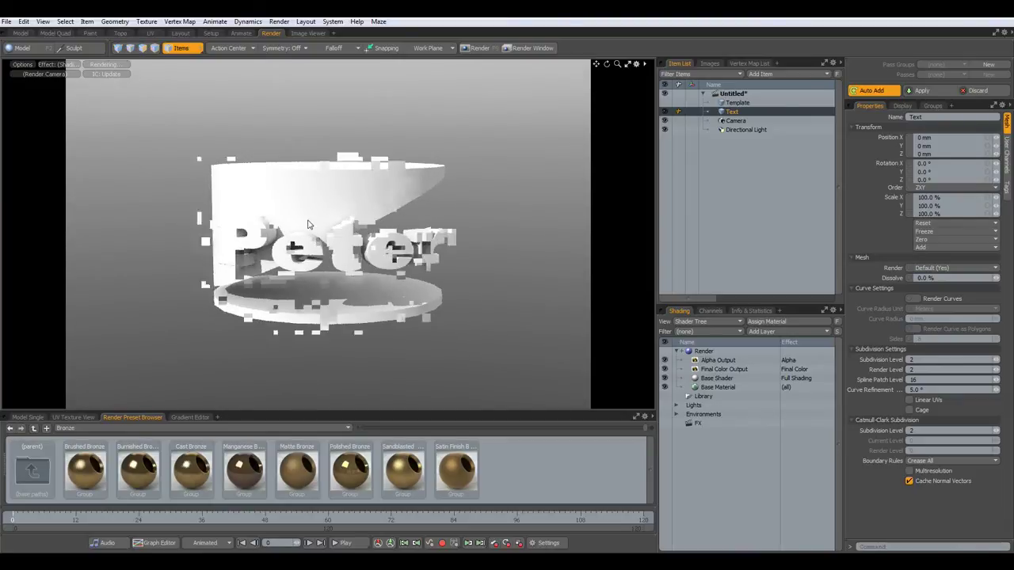
{"action": "scroll", "coordinate": [308, 220], "scroll_direction": "up", "scroll_amount": 1}
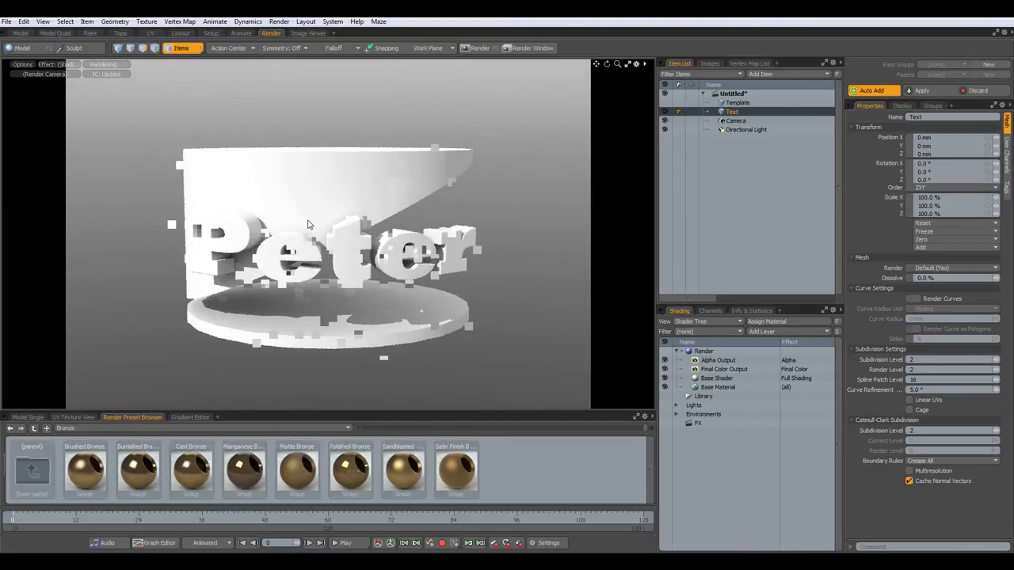
Return to the Model layout and assign a new material named Bg to all polygons of the upper cylinder piece and base plate.
{"action": "left_click", "coordinate": [21, 34]}
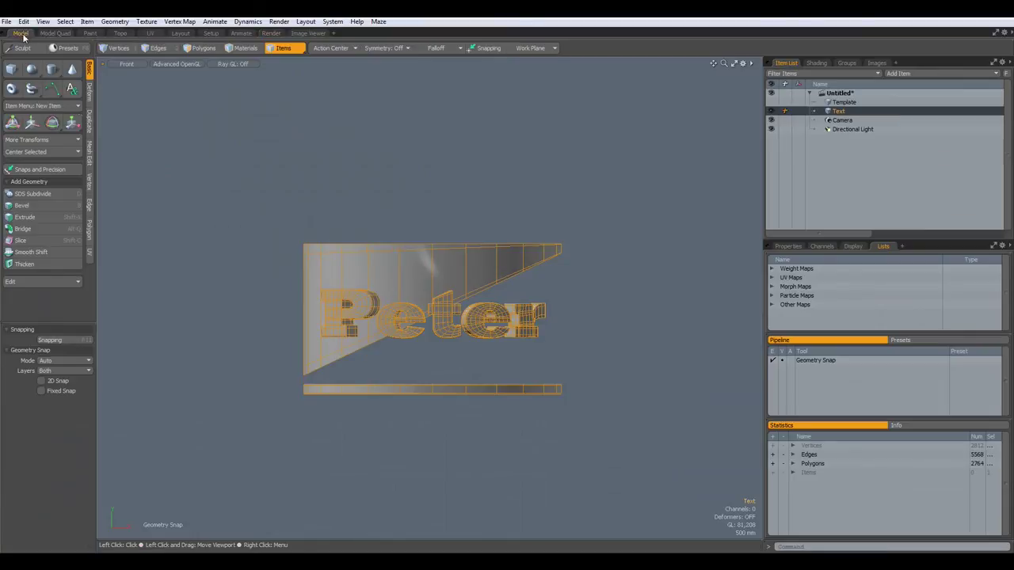
{"action": "left_click", "coordinate": [200, 48]}
{"action": "double_click", "coordinate": [407, 259]}
{"action": "left_click", "coordinate": [447, 390], "text": "shift"}
{"action": "double_click", "coordinate": [447, 391], "text": "shift"}
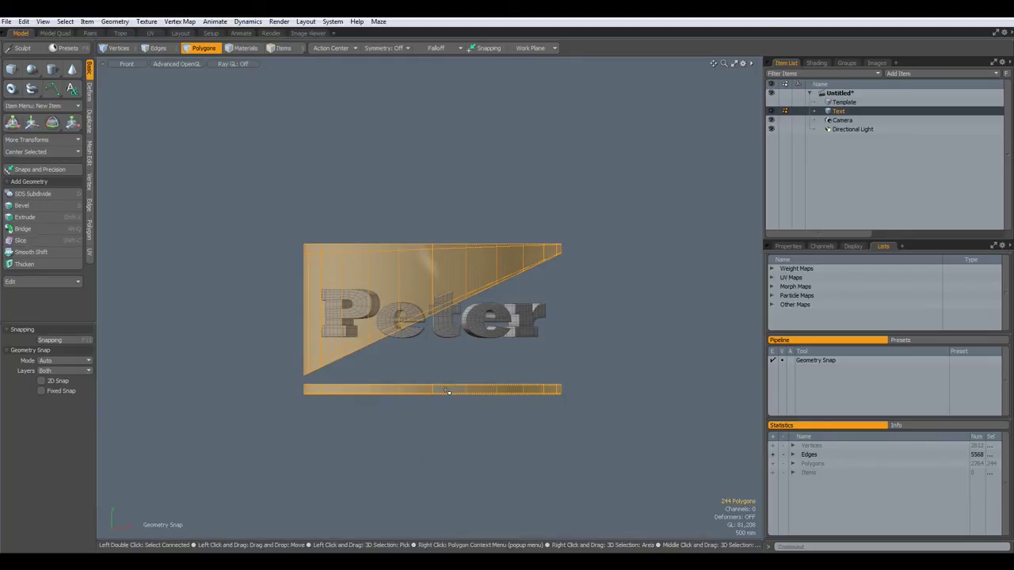
{"action": "type", "text": "m"}
{"action": "type", "text": "Bg"}
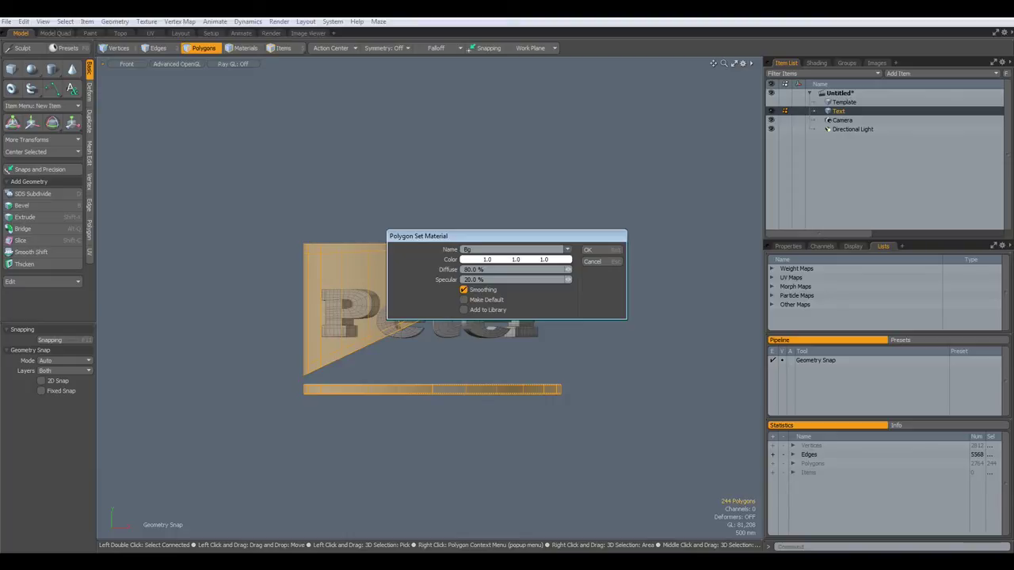
{"action": "key", "text": "Return"}
Hide the upper cylinder piece and base plate, and assign a material named Text to the remaining letter polygons.
{"action": "key", "text": "h"}
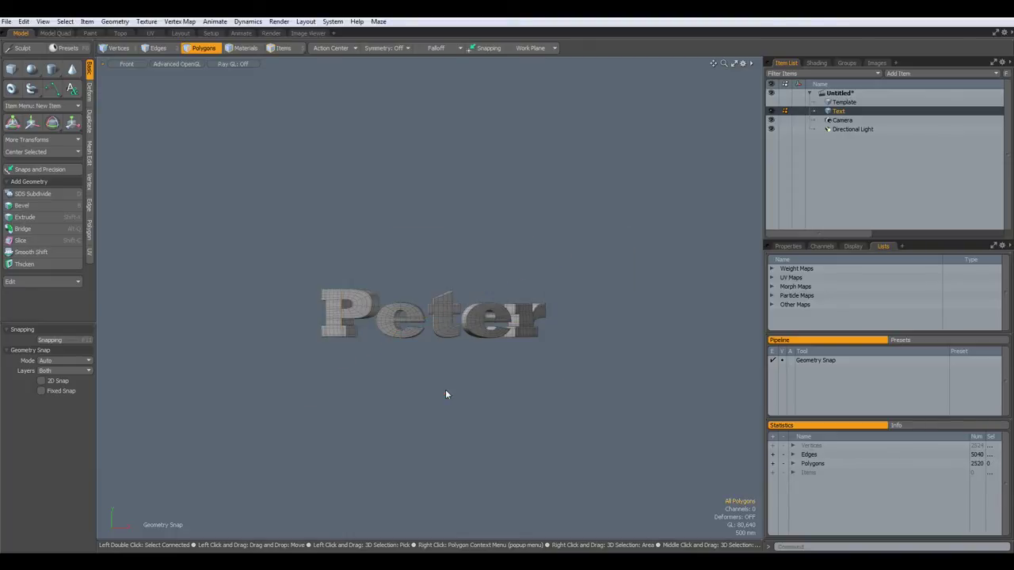
{"action": "key", "text": "m"}
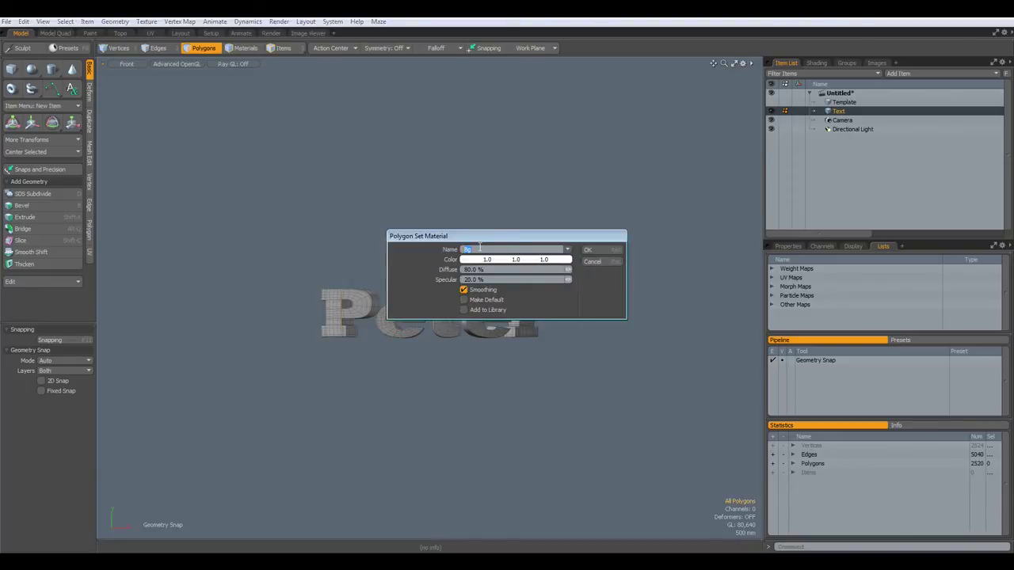
{"action": "type", "text": "Text"}
{"action": "key", "text": "Return"}
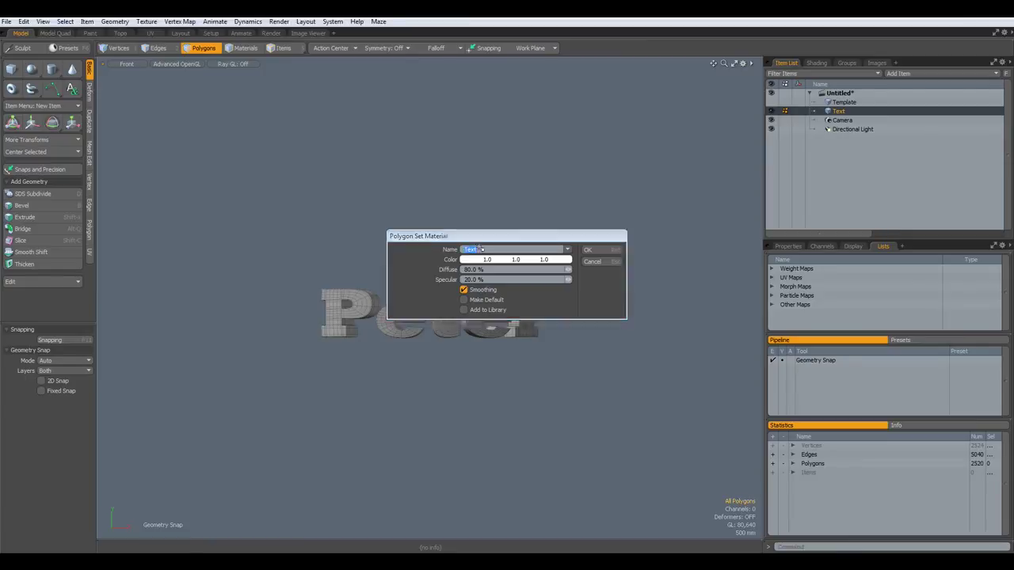
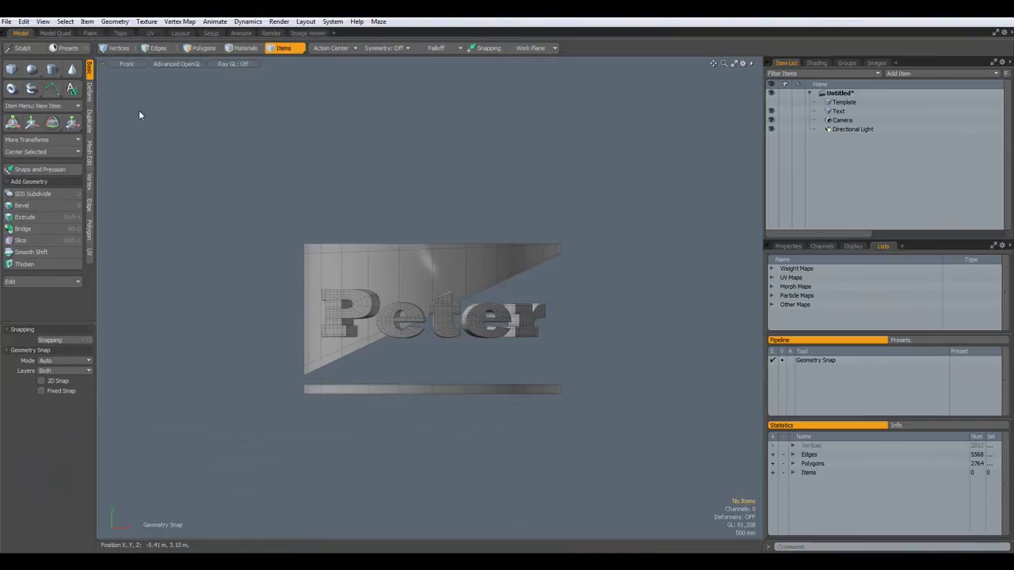
Select the whole upper cylinder piece and base plate, convert them to subdivision surfaces, and clear the selection.
{"action": "key", "text": "3"}
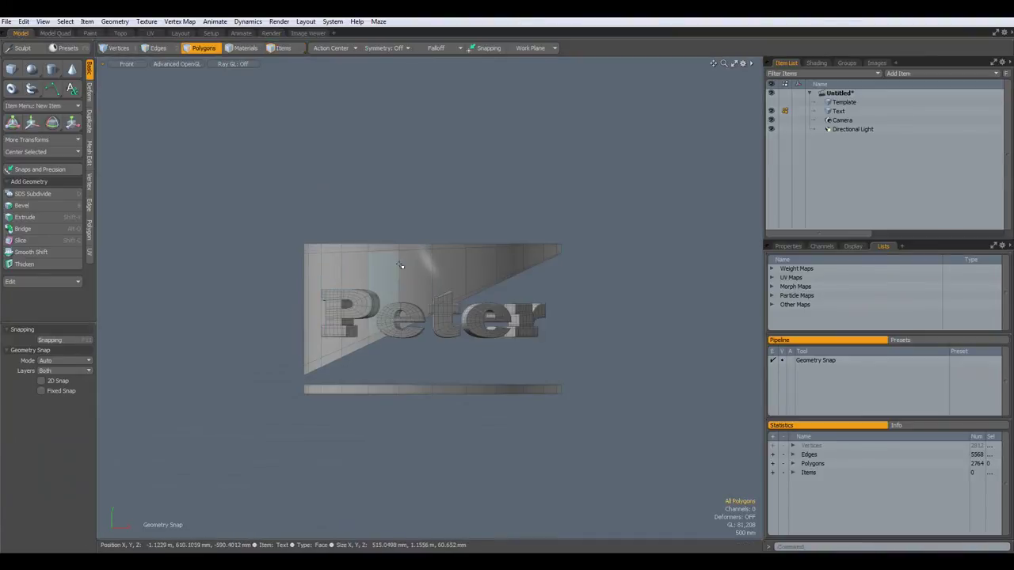
{"action": "double_click", "coordinate": [408, 258]}
{"action": "double_click", "coordinate": [418, 389], "text": "shift"}
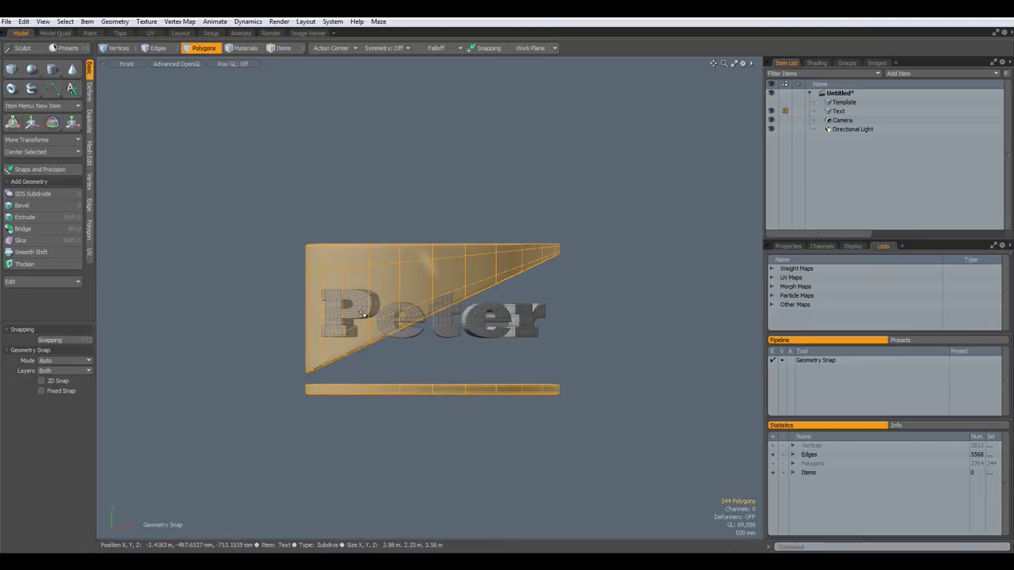
{"action": "left_click", "coordinate": [330, 187]}
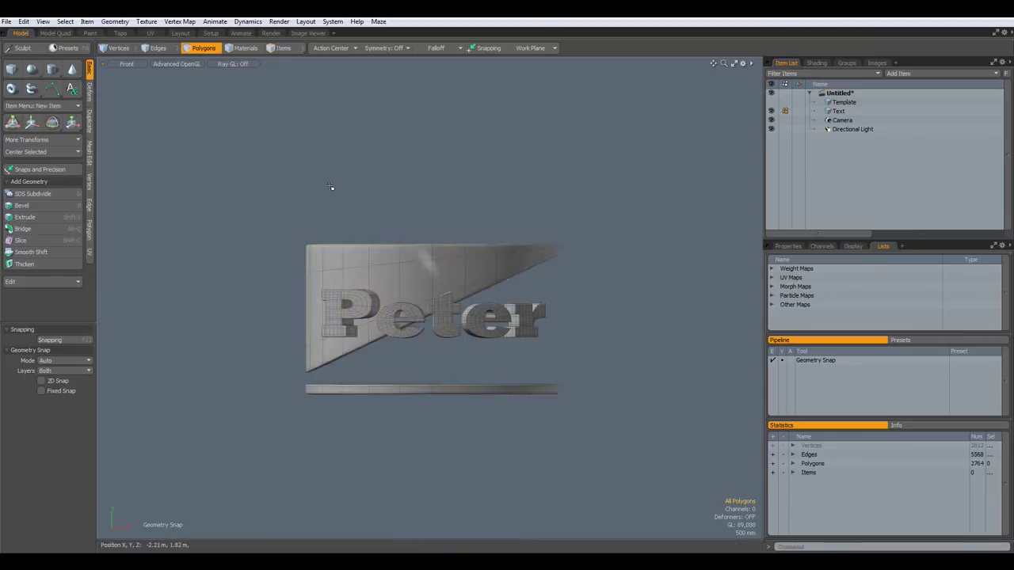
Switch to the Render layout and set the Environment Material's environment type to Constant.
{"action": "left_click", "coordinate": [270, 33]}
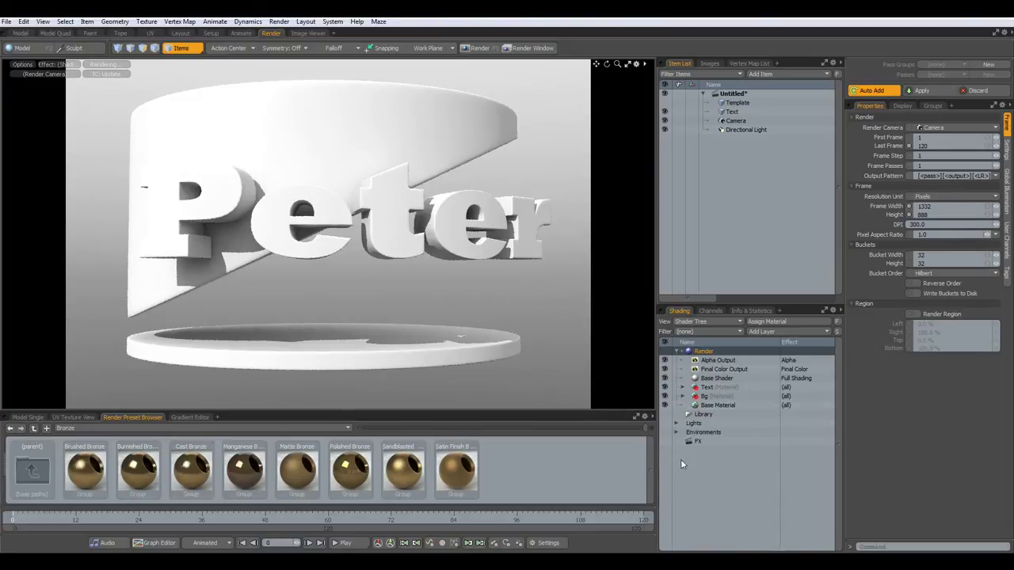
{"action": "left_click", "coordinate": [676, 432]}
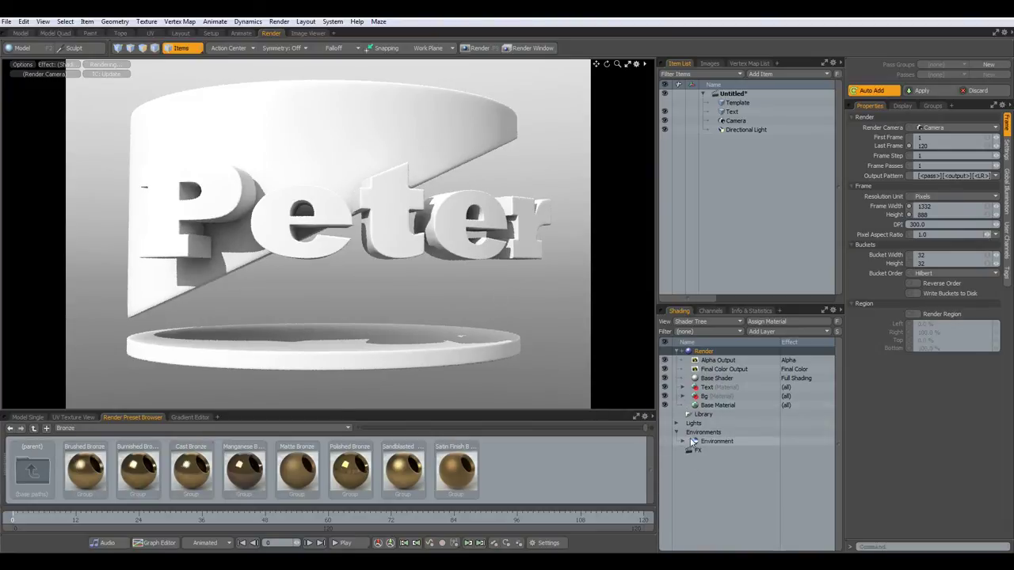
{"action": "left_click", "coordinate": [680, 442]}
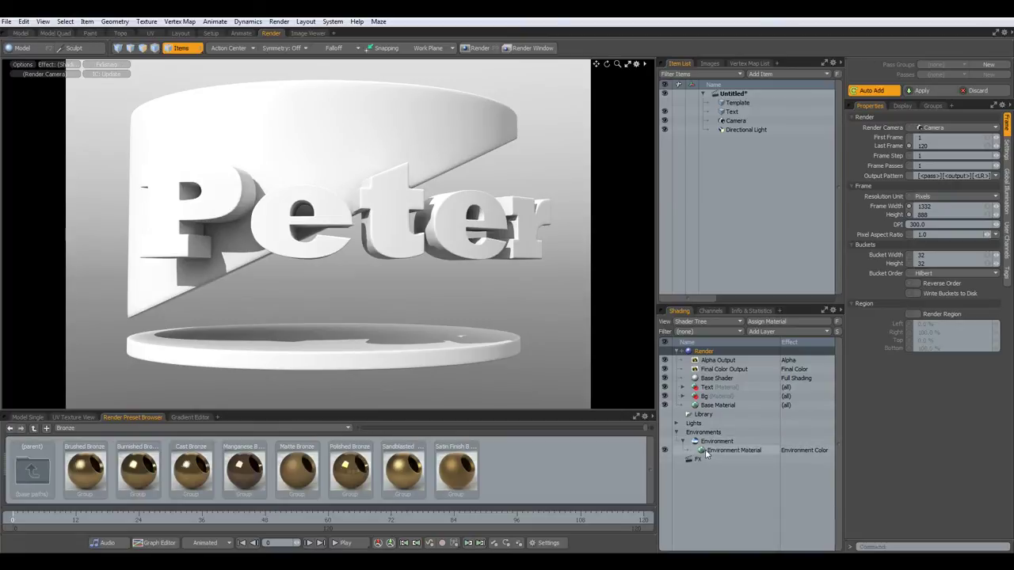
{"action": "left_click", "coordinate": [705, 450]}
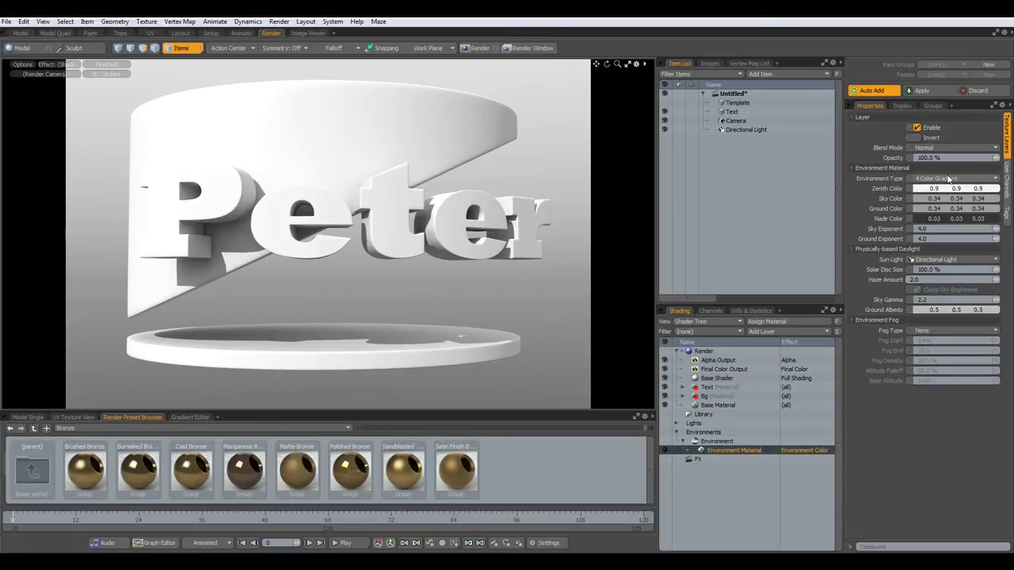
{"action": "left_click", "coordinate": [948, 179]}
{"action": "left_click", "coordinate": [944, 158]}
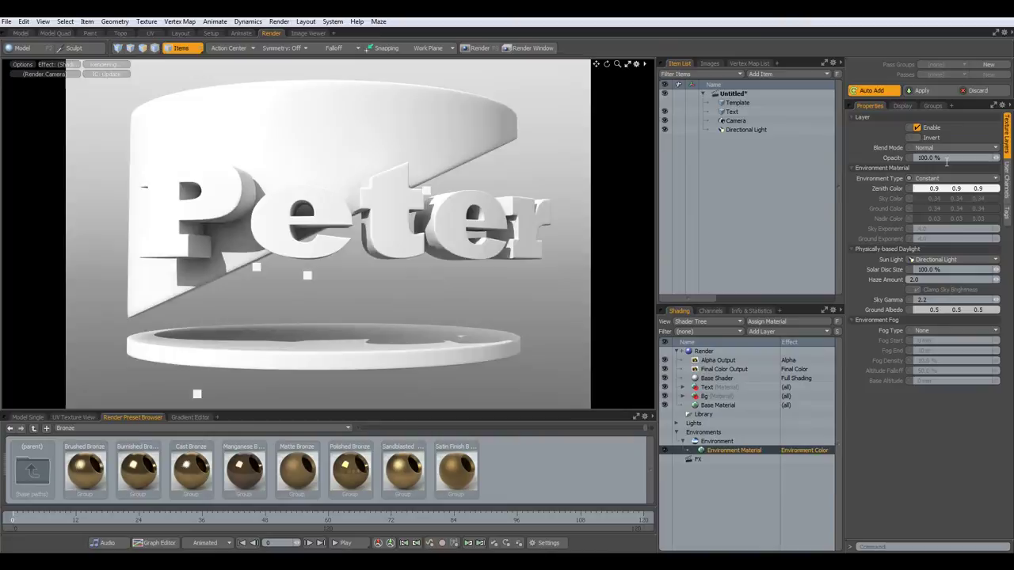
Set the environment's zenith color to pure black (0.0, 0.0, 0.0).
{"action": "left_click", "coordinate": [915, 188]}
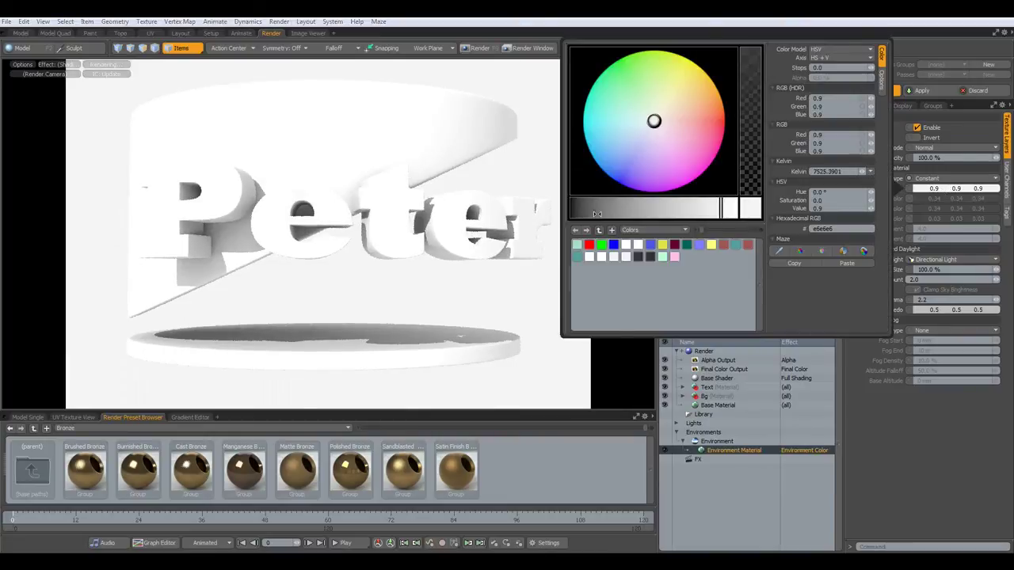
{"action": "left_click", "coordinate": [637, 257]}
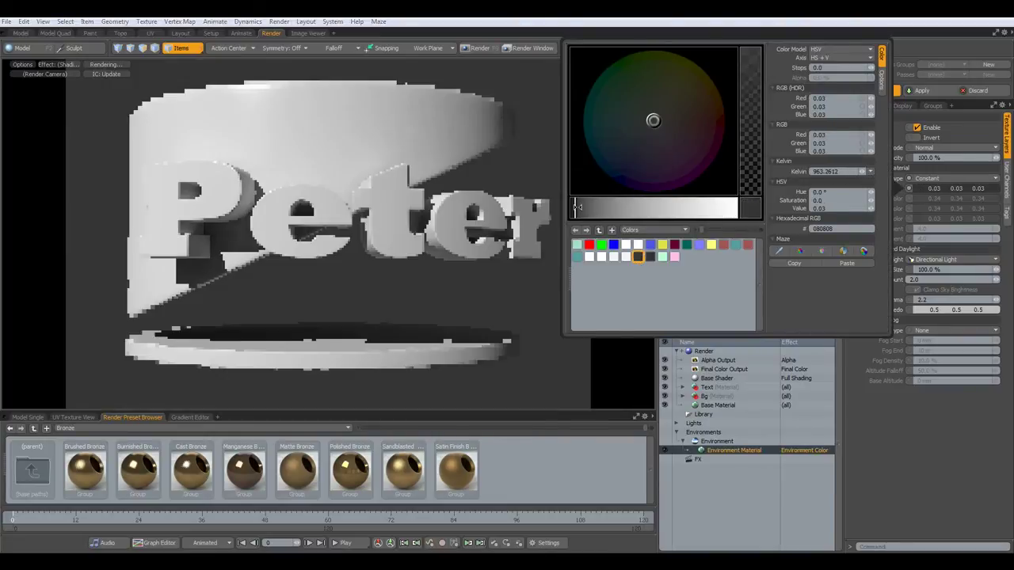
{"action": "left_click", "coordinate": [573, 209]}
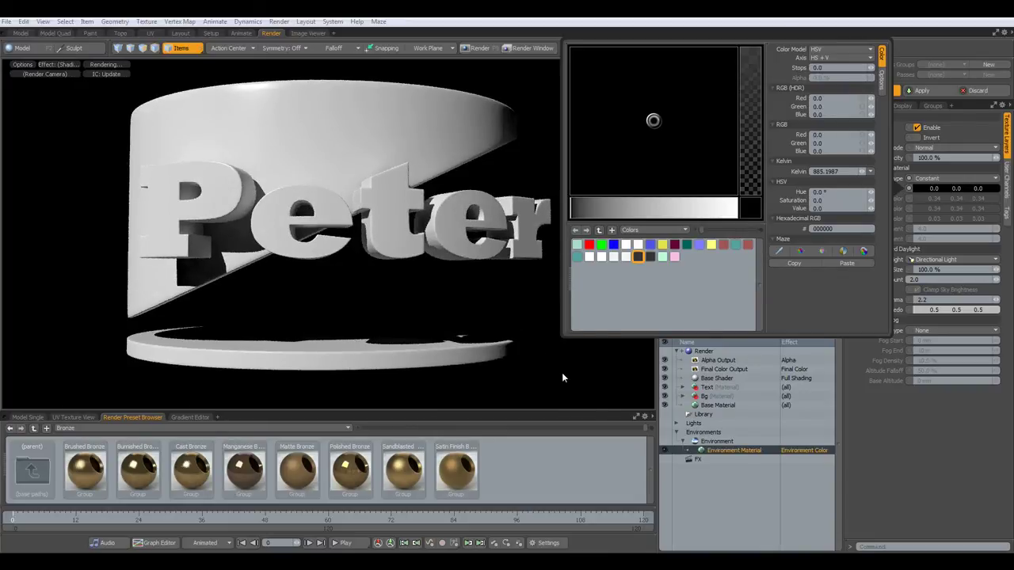
{"action": "left_click", "coordinate": [696, 391]}
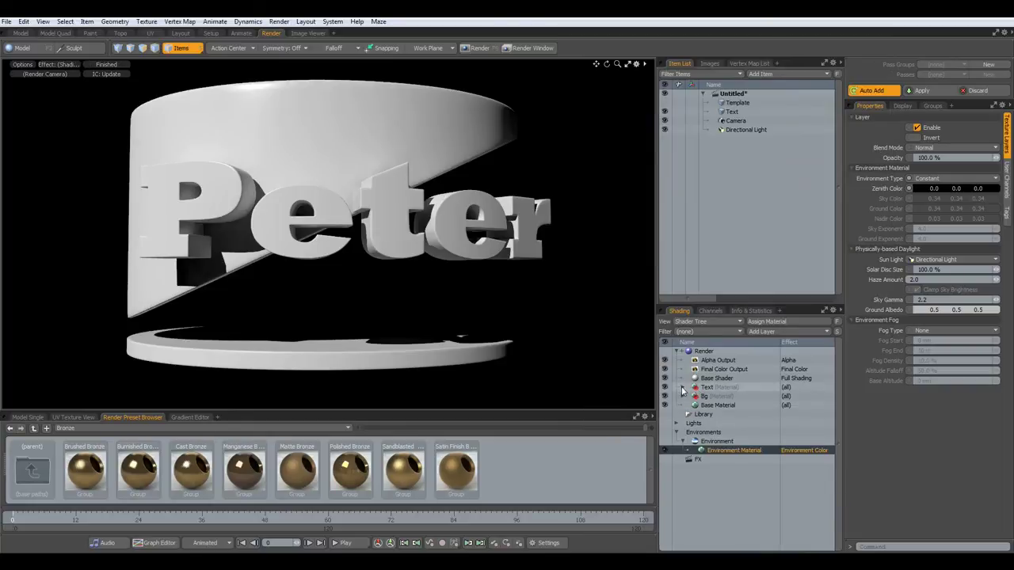
Set the Text material's specular amount to 0% and its diffuse color to dark blue (0.0, 0.0, 0.09).
{"action": "left_click", "coordinate": [682, 387]}
{"action": "left_click", "coordinate": [702, 397]}
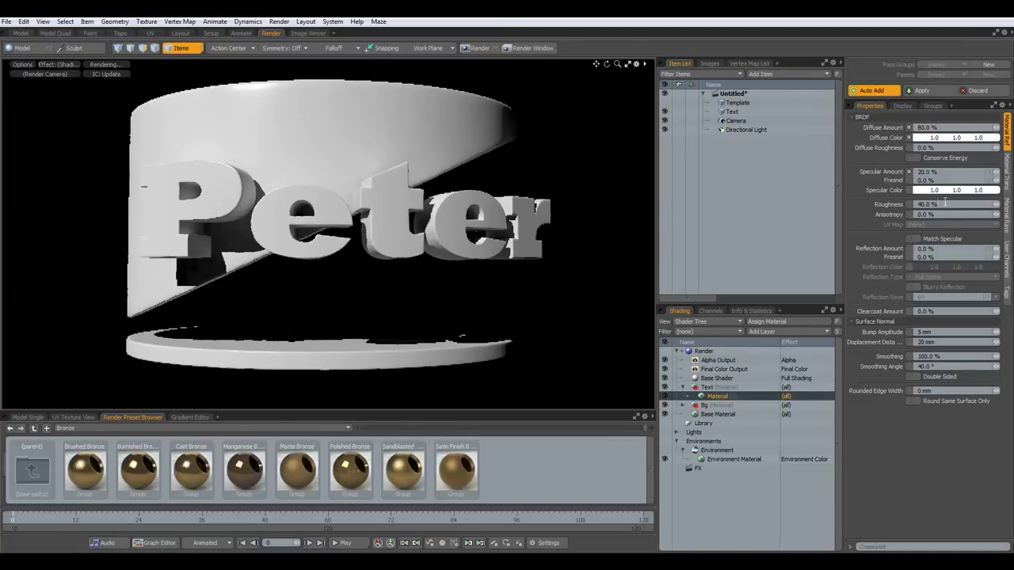
{"action": "left_click", "coordinate": [943, 172]}
{"action": "type", "text": "0"}
{"action": "key", "text": "Return"}
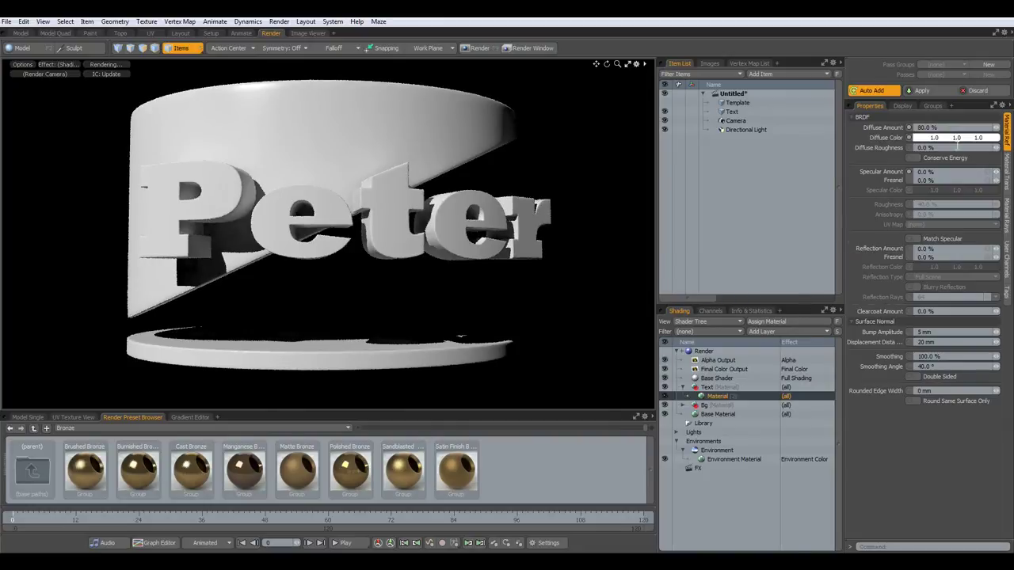
{"action": "left_click", "coordinate": [946, 141]}
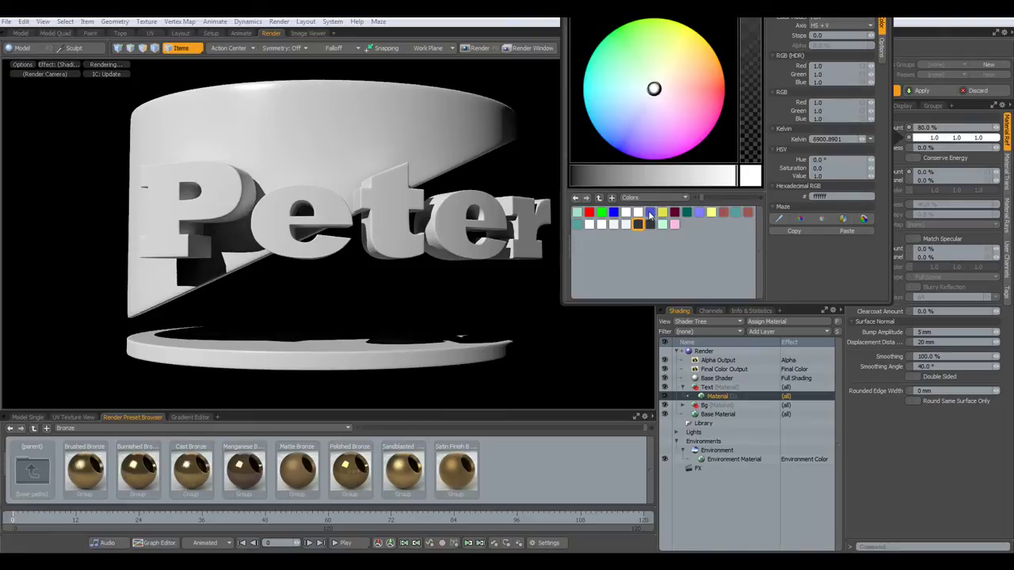
{"action": "left_click", "coordinate": [613, 213]}
{"action": "left_click_drag", "start_coordinate": [611, 176], "coordinate": [585, 176]}
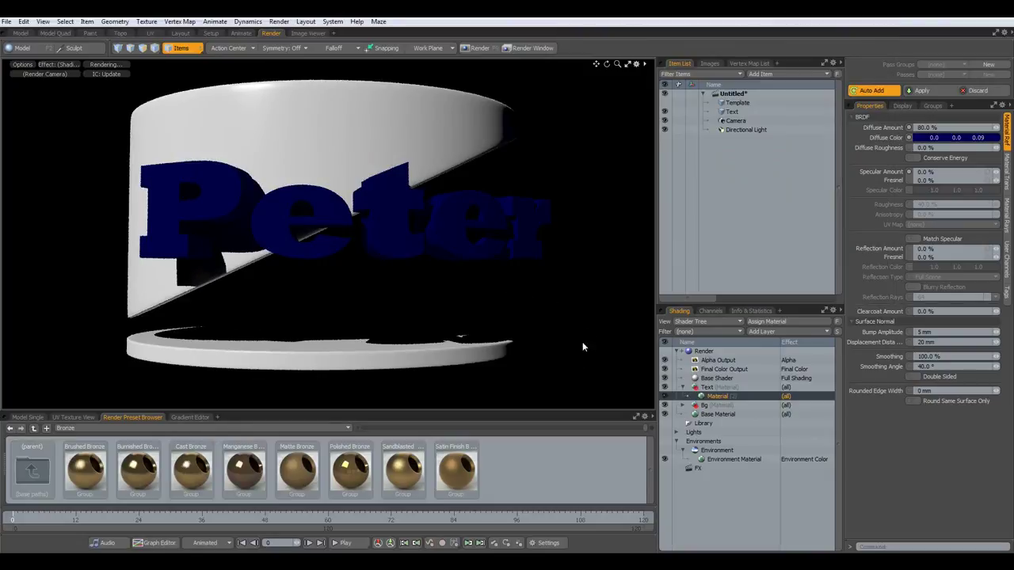
Set the Bg material's specular amount to 0% and its diffuse color to teal (0.09, 0.36, 0.36).
{"action": "left_click", "coordinate": [683, 405]}
{"action": "left_click", "coordinate": [705, 414]}
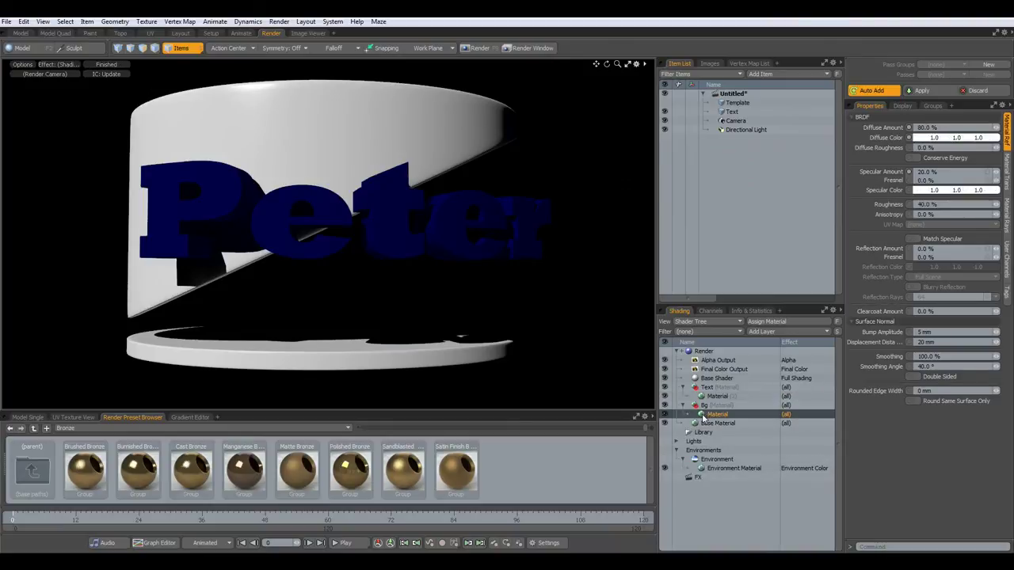
{"action": "left_click", "coordinate": [947, 171]}
{"action": "type", "text": "0"}
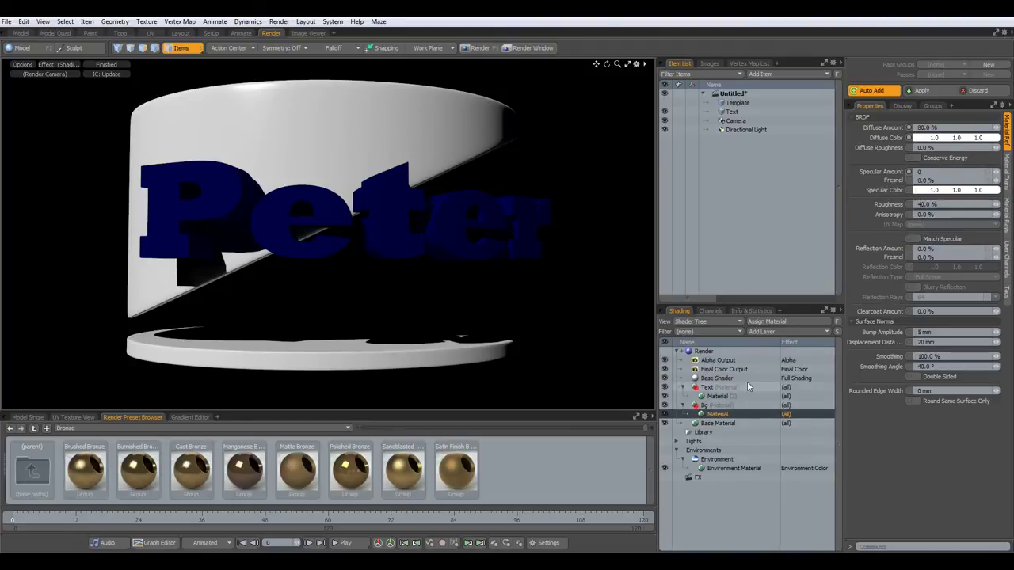
{"action": "double_click", "coordinate": [950, 138]}
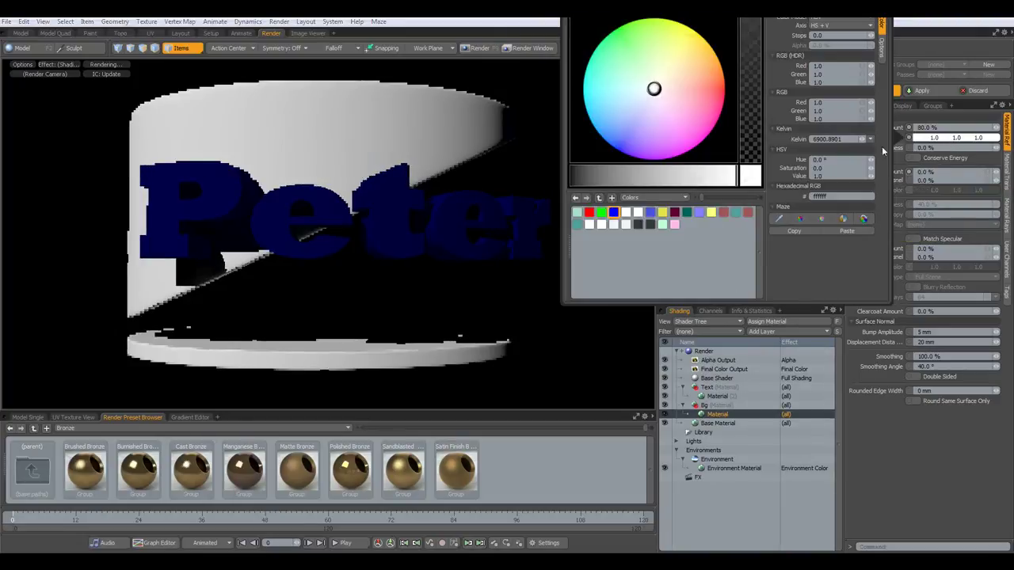
{"action": "left_click", "coordinate": [577, 224]}
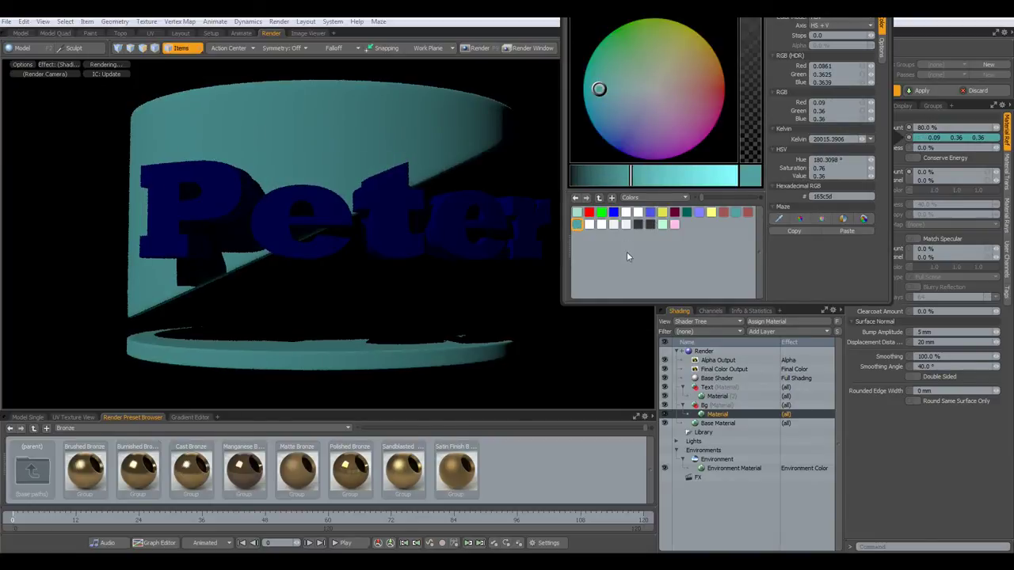
{"action": "left_click", "coordinate": [595, 348]}
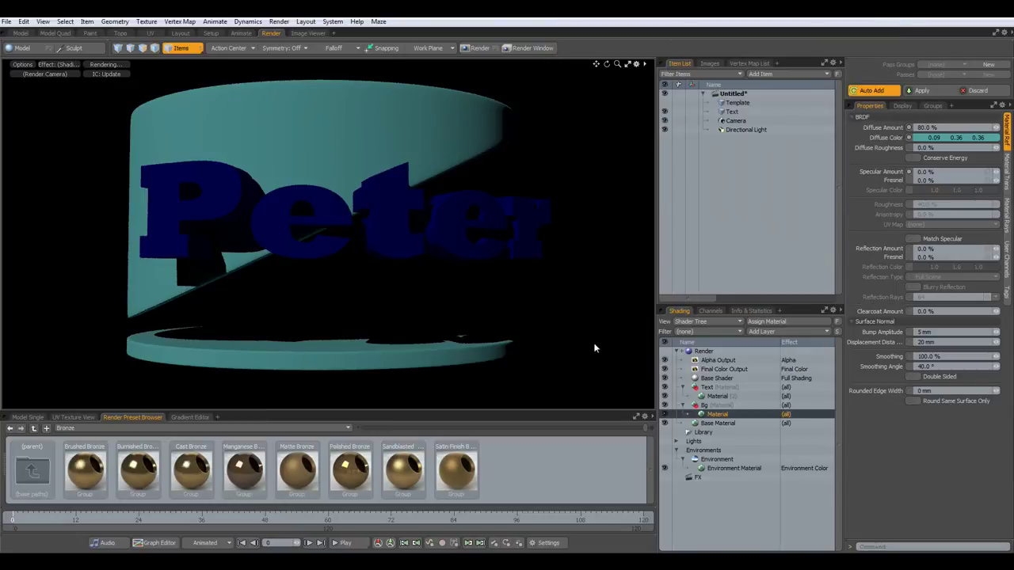
Add a Cel Edges Material layer to the Render item in the shader tree.
{"action": "left_click", "coordinate": [708, 351]}
{"action": "left_click", "coordinate": [767, 330]}
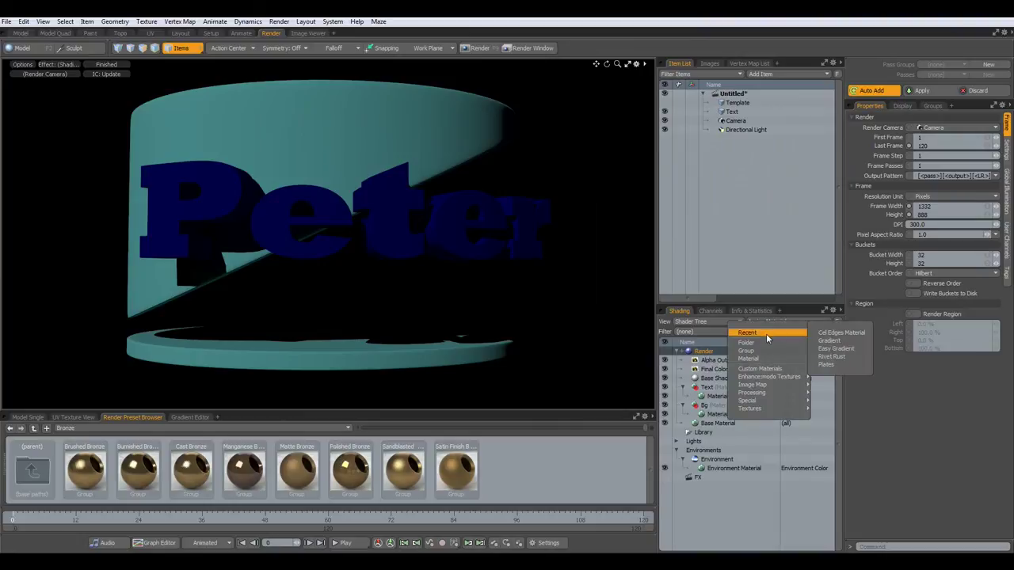
{"action": "mouse_move", "coordinate": [765, 369]}
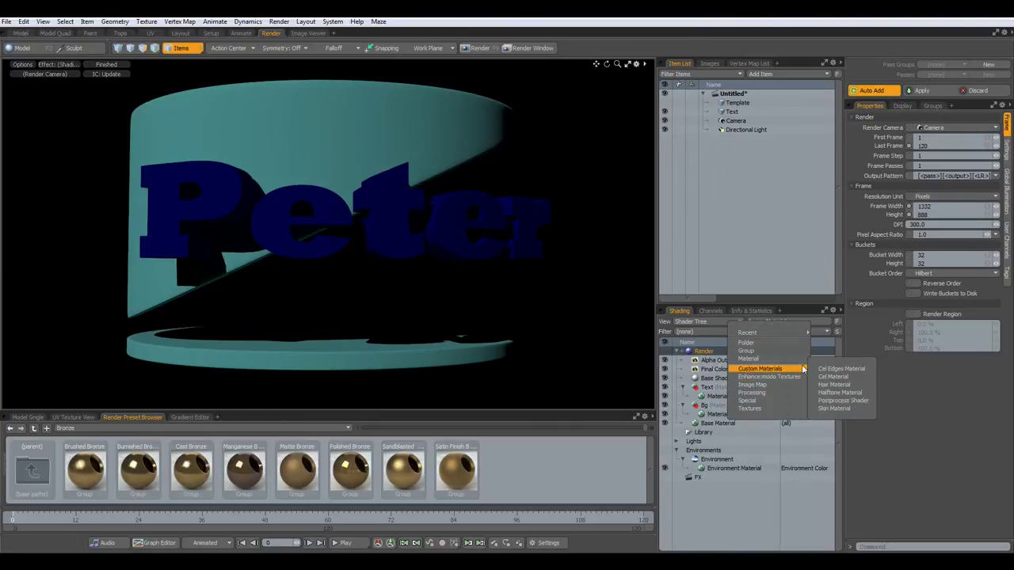
{"action": "left_click", "coordinate": [852, 371]}
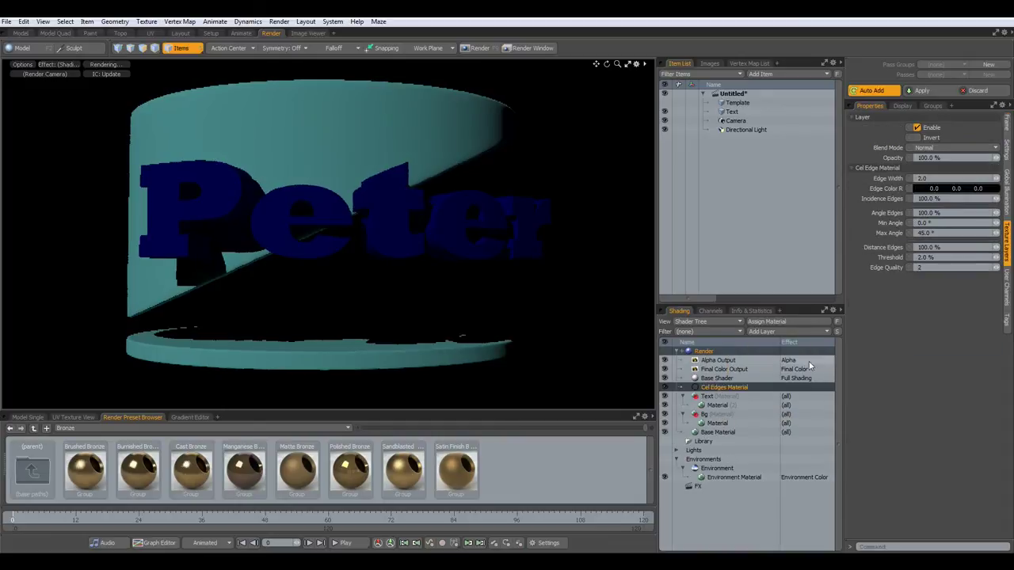
Set the Cel Edges Material's edge color to light green (0.4, 0.73, 0.57).
{"action": "left_click", "coordinate": [949, 189]}
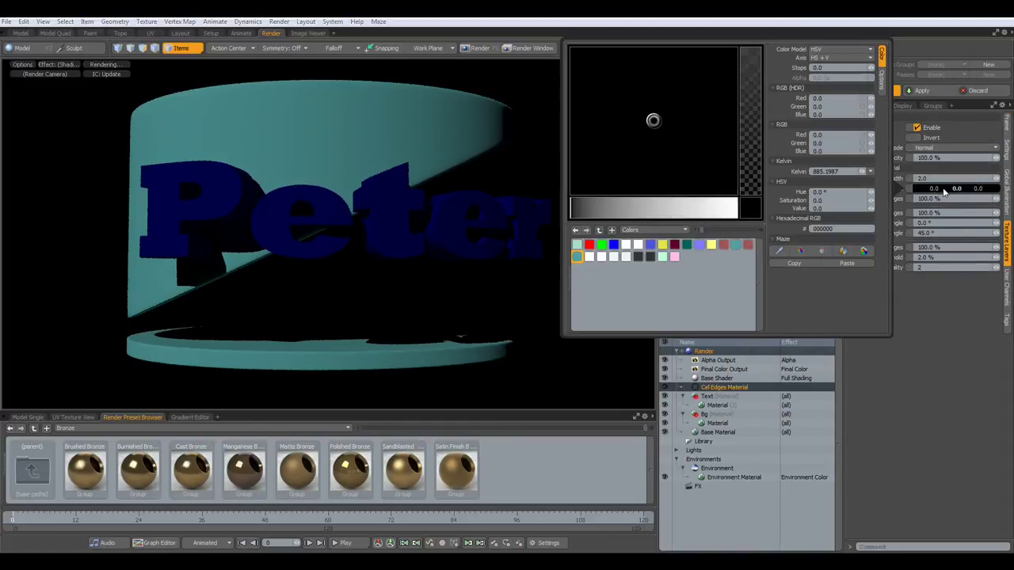
{"action": "left_click", "coordinate": [577, 245]}
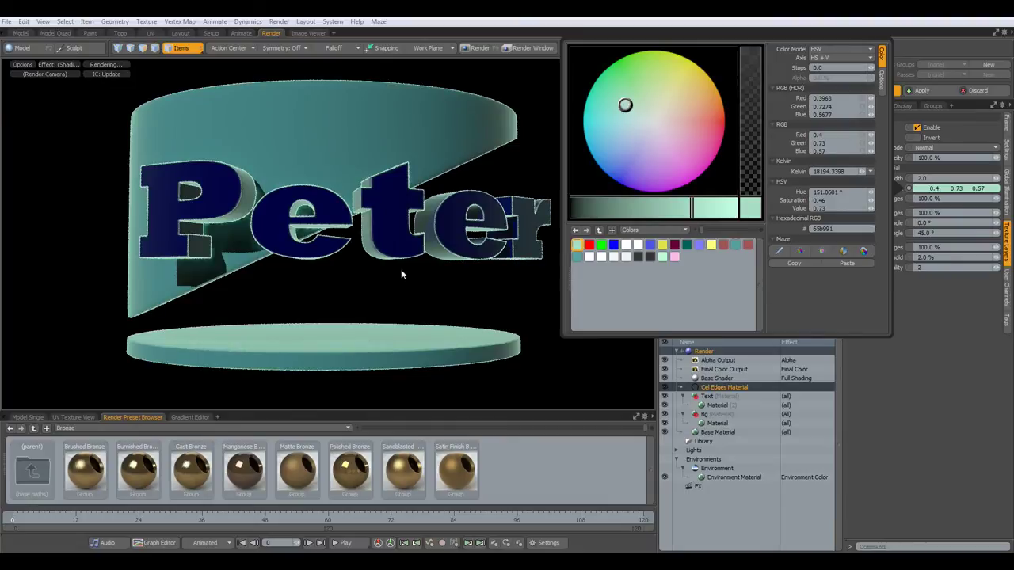
{"action": "left_click", "coordinate": [506, 295]}
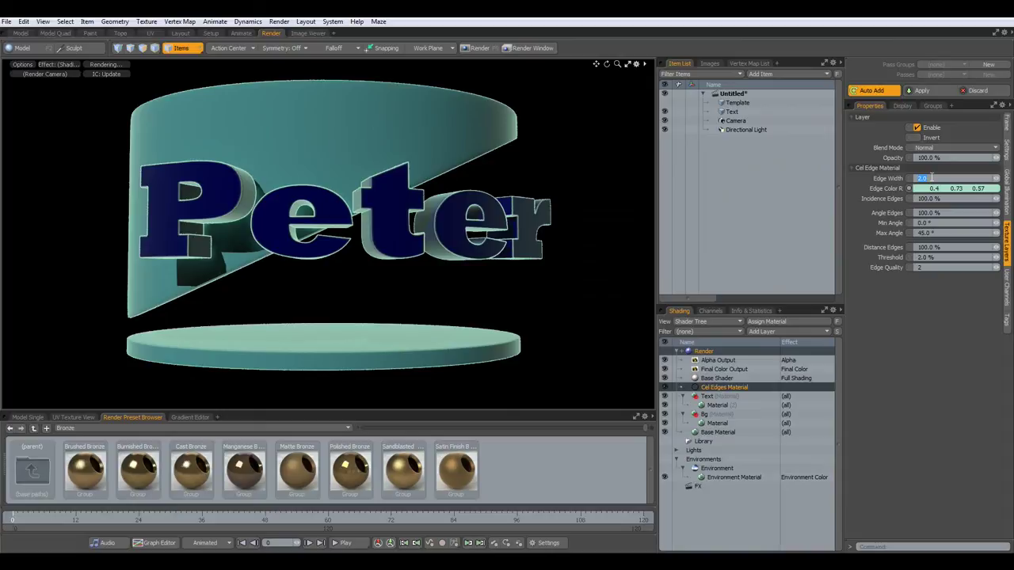
Set the Cel Edges Material's edge width to 3.0 and its edge quality to 4.
{"action": "left_click", "coordinate": [929, 268]}
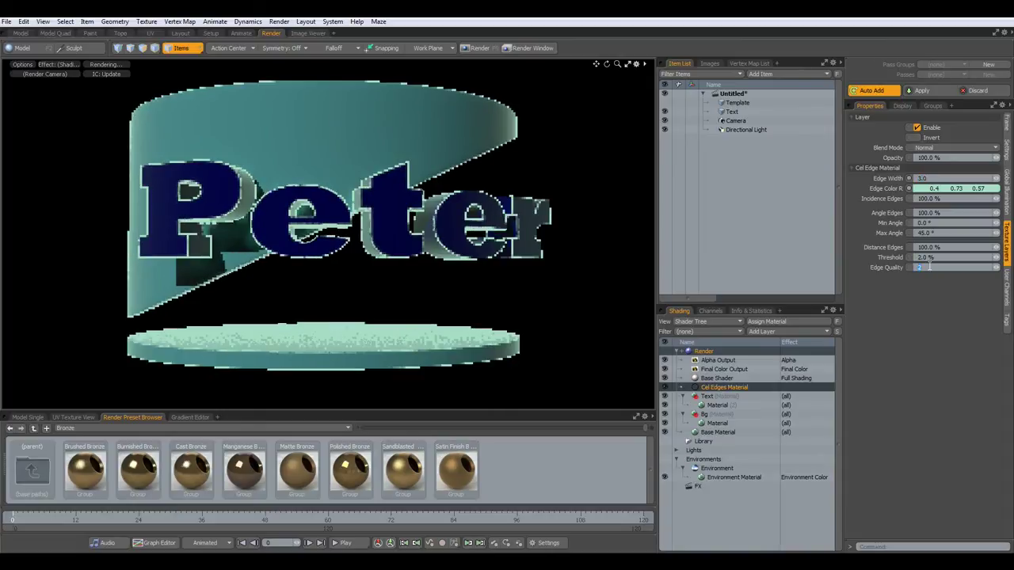
{"action": "type", "text": "4"}
{"action": "key", "text": "Return"}
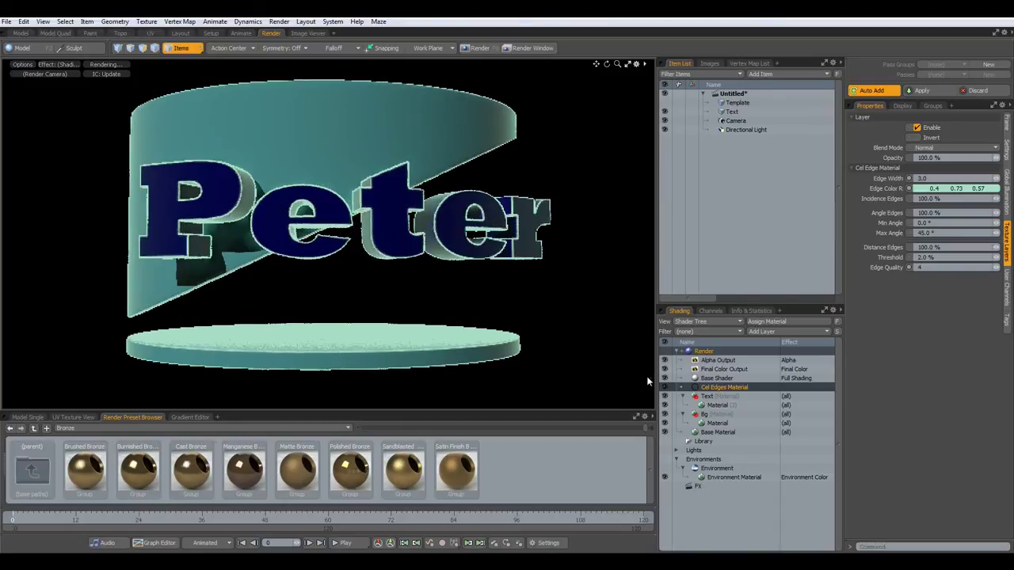
Set the Text material's reflection amount to 20% and its reflection Fresnel to 50%.
{"action": "left_click", "coordinate": [702, 405]}
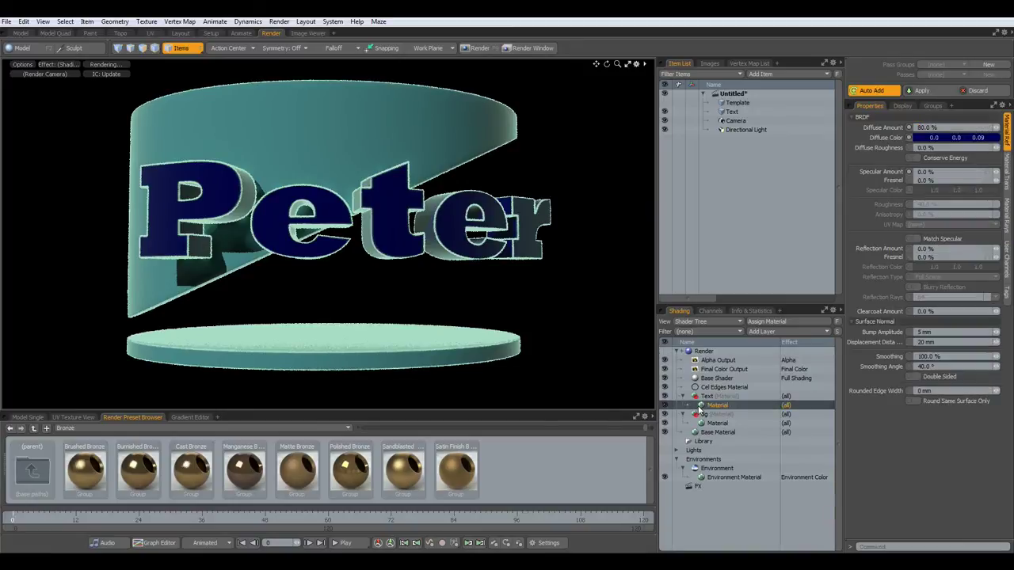
{"action": "left_click", "coordinate": [940, 250]}
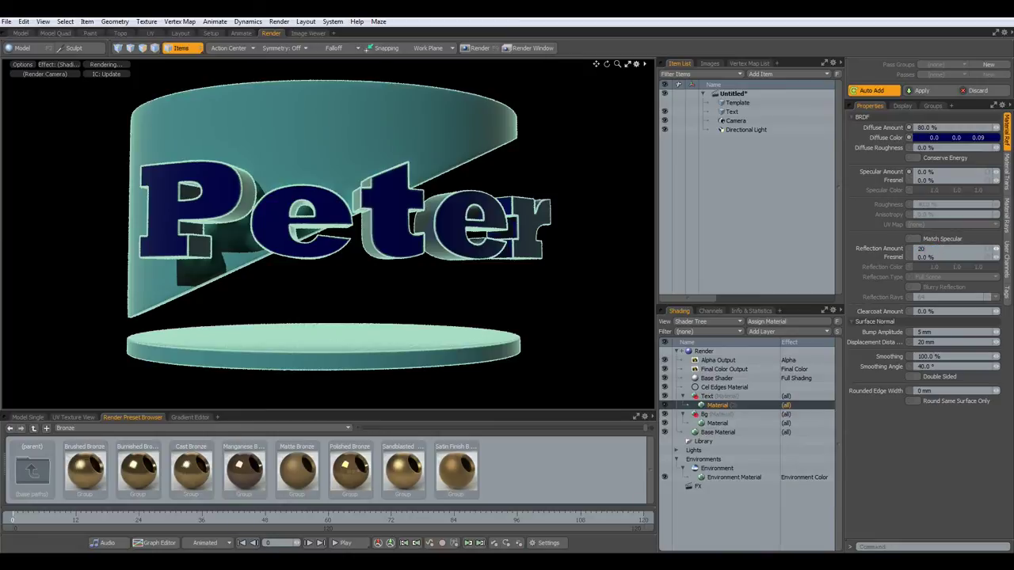
{"action": "type", "text": "20"}
{"action": "key", "text": "Tab"}
{"action": "type", "text": "50"}
{"action": "key", "text": "Return"}
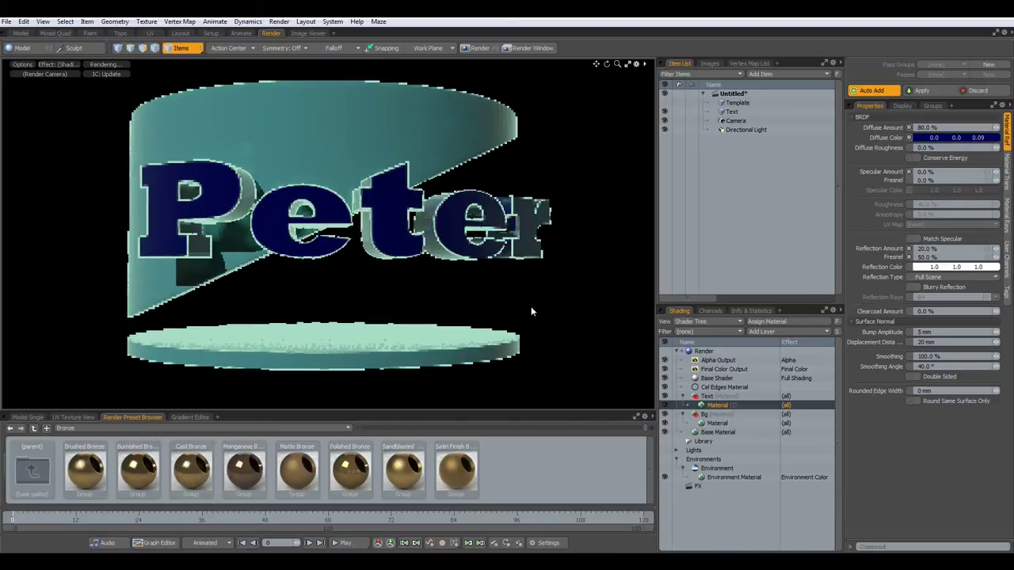
Render the scene and set the rendered image's saturation to 60% and input gray level to 0.5.
{"action": "key", "text": "F9"}
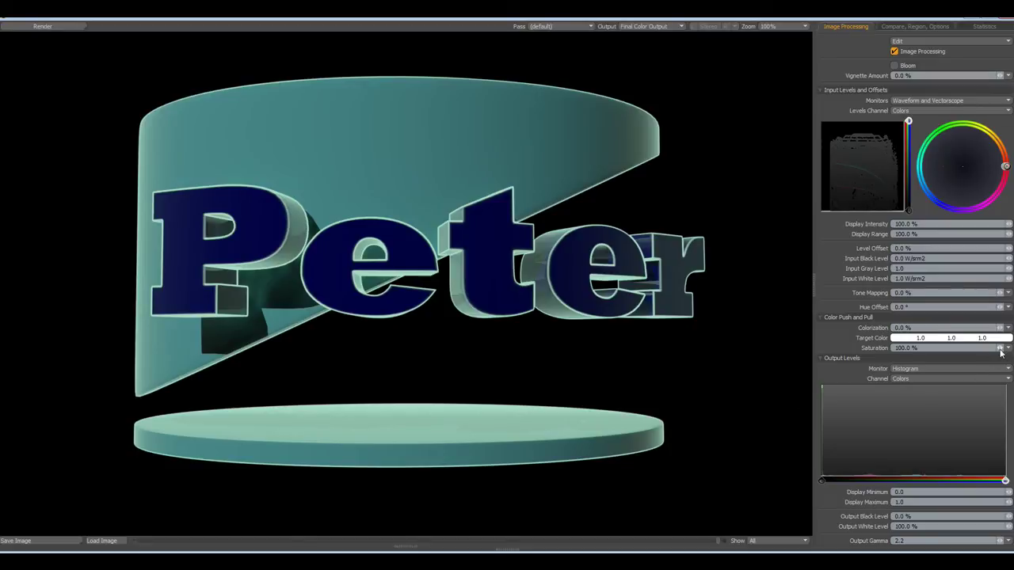
{"action": "left_click_drag", "start_coordinate": [999, 349], "coordinate": [1000, 353]}
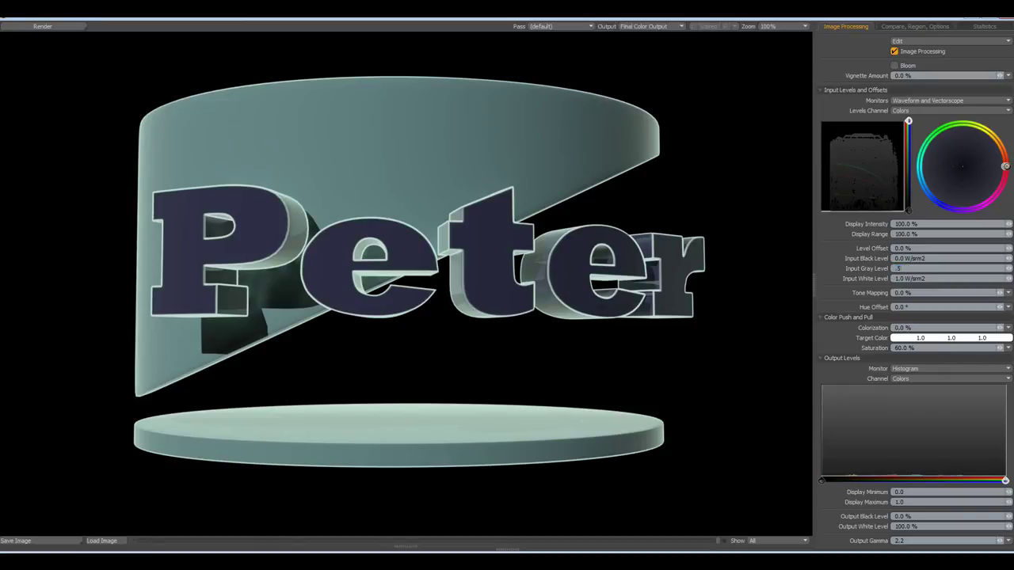
{"action": "key", "text": "Return"}
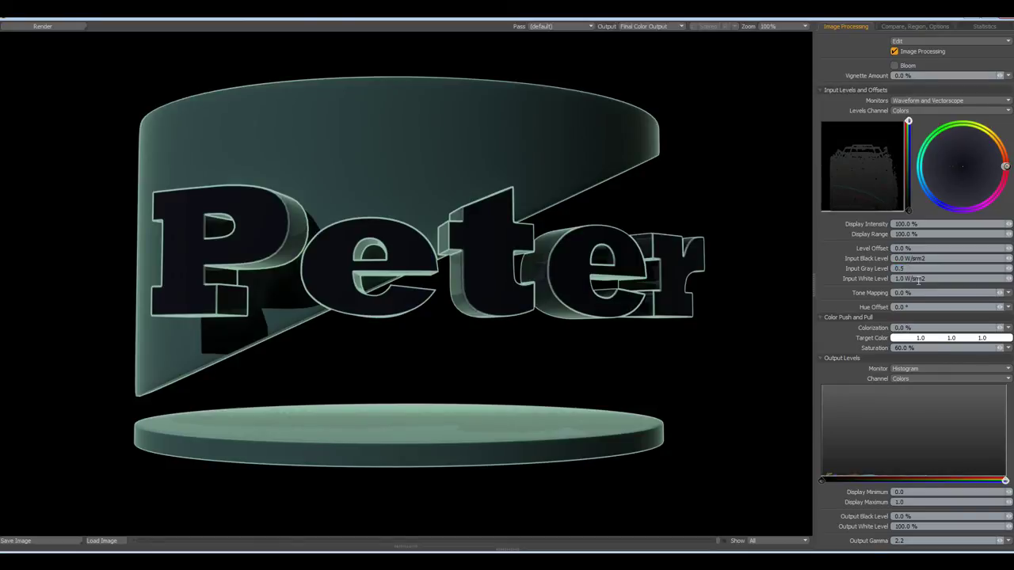
Set the rendered image's input white level to 0.4 W/srm2.
{"action": "left_click", "coordinate": [931, 279]}
{"action": "type", "text": "2"}
{"action": "key", "text": "Return"}
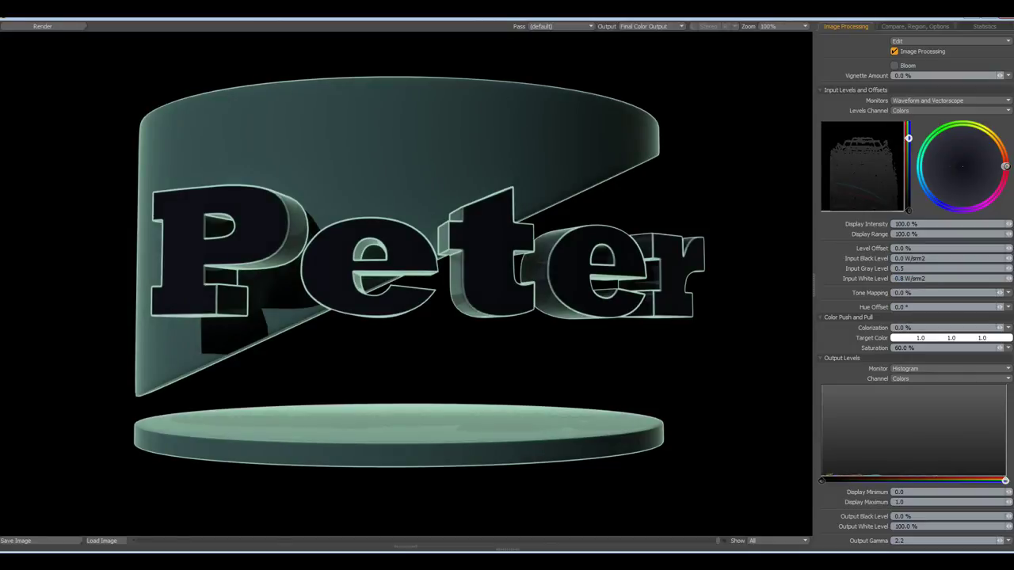
{"action": "left_click", "coordinate": [933, 279]}
{"action": "key", "text": "BackSpace"}
{"action": "type", "text": "0.4"}
{"action": "key", "text": "Return"}
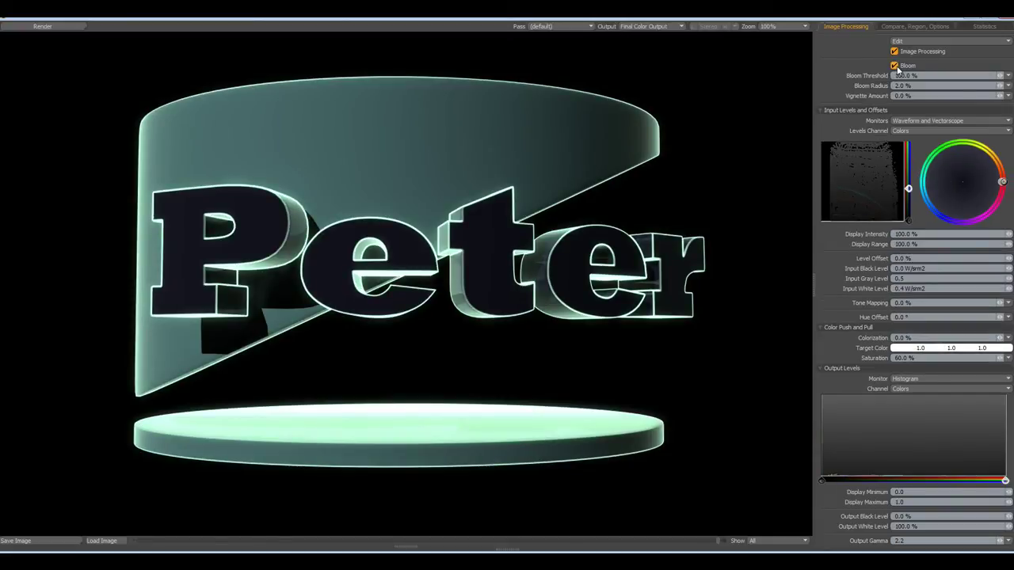
{"action": "left_click", "coordinate": [895, 66]}
{"action": "left_click", "coordinate": [894, 66]}
{"action": "left_click", "coordinate": [896, 68]}
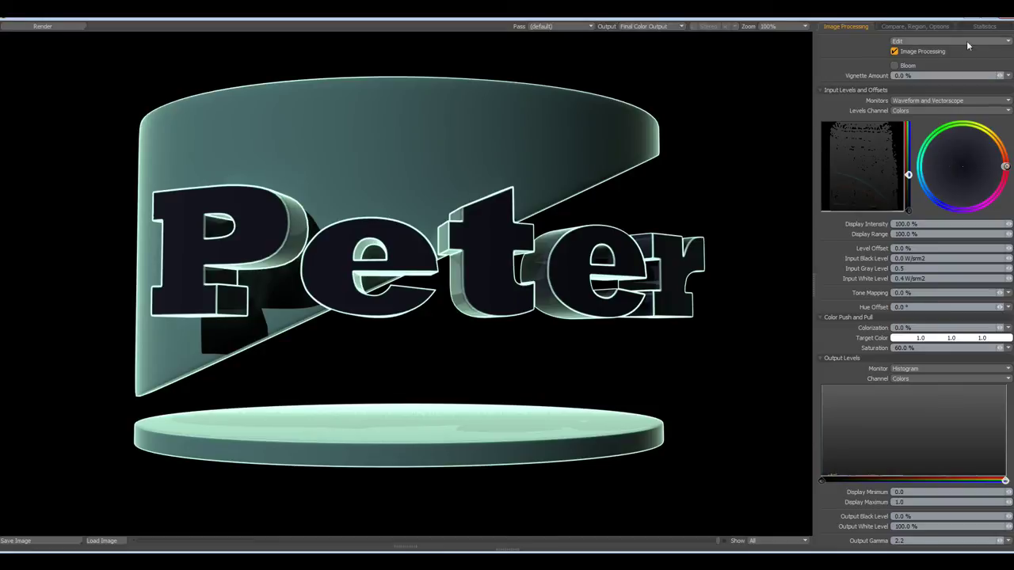
Paste the render's image processing settings to the scene.
{"action": "left_click", "coordinate": [988, 43]}
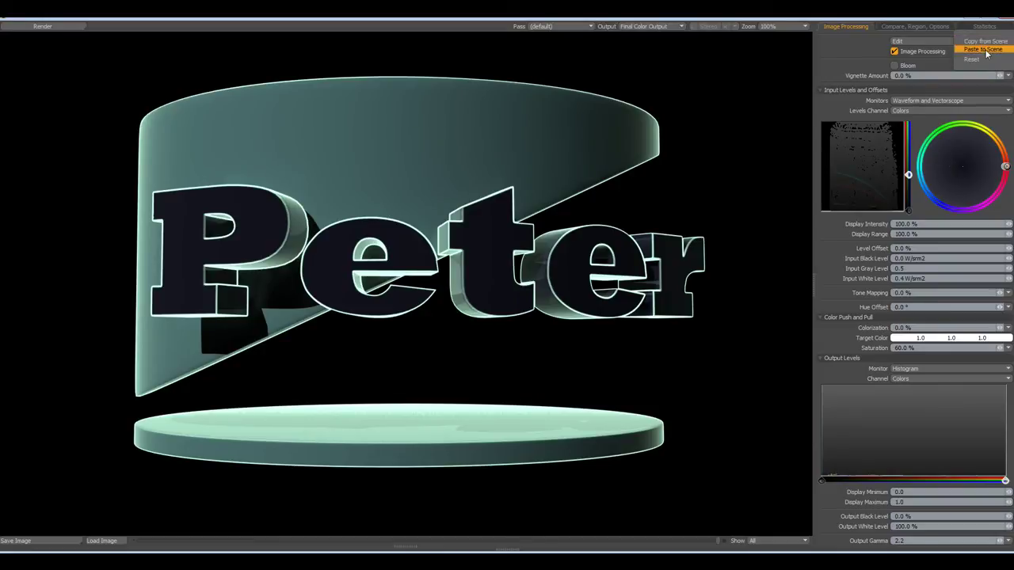
{"action": "left_click", "coordinate": [986, 52]}
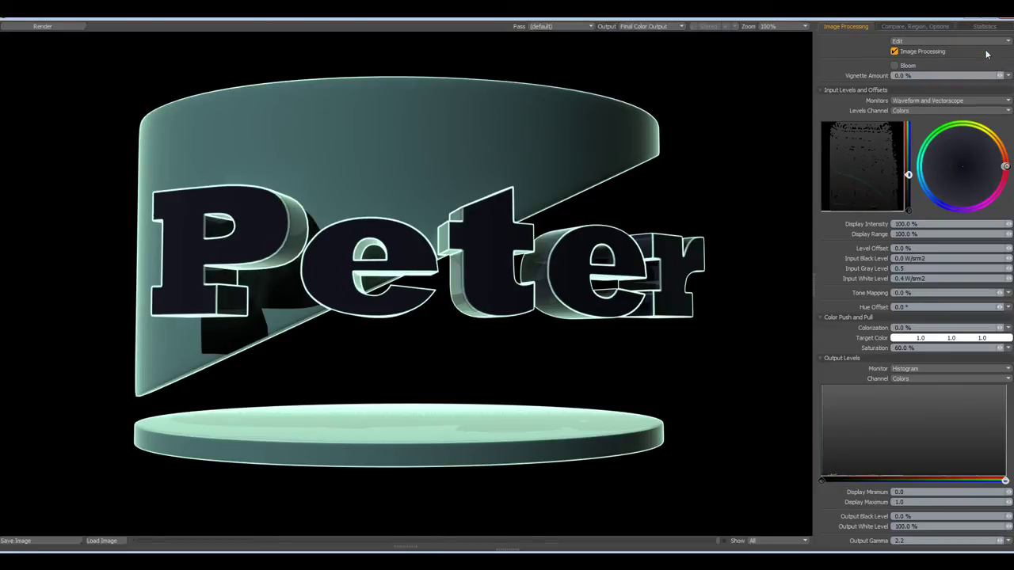